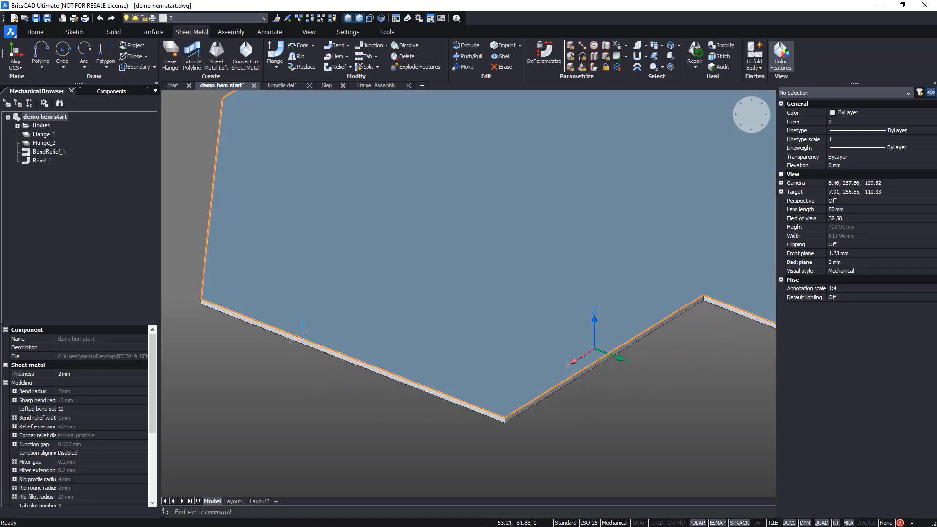
Start a teardrop hem on the base flange's front edge left of the notch, with a length of 35 mm.
mouse_move(300, 337)
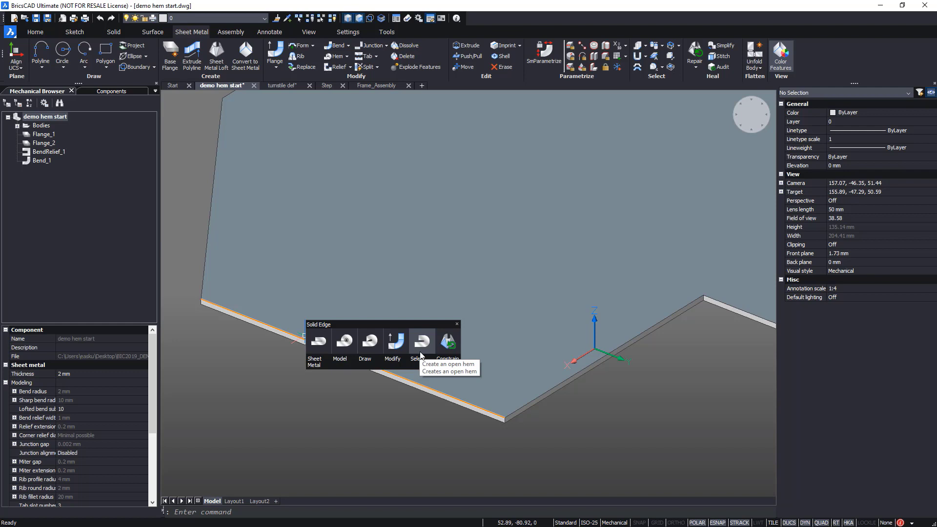
left_click(366, 352)
left_click(366, 361)
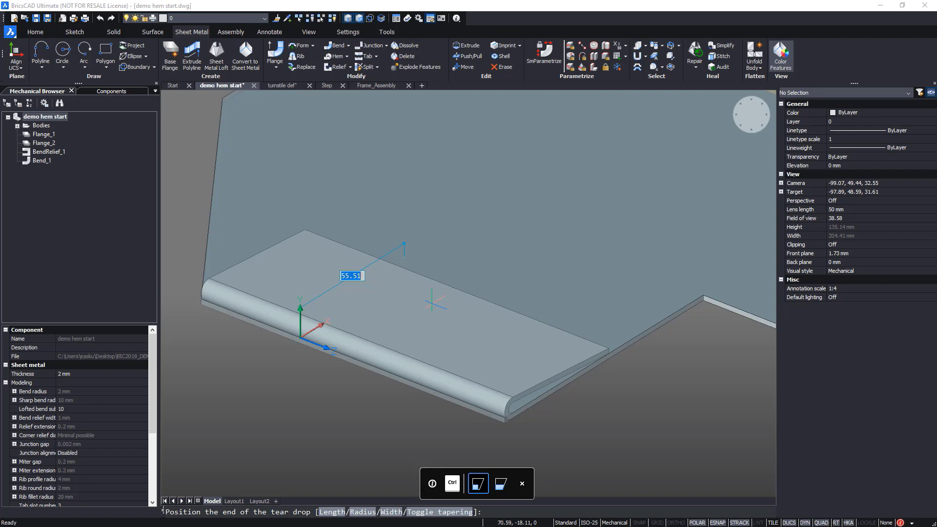
type("35")
key("Tab")
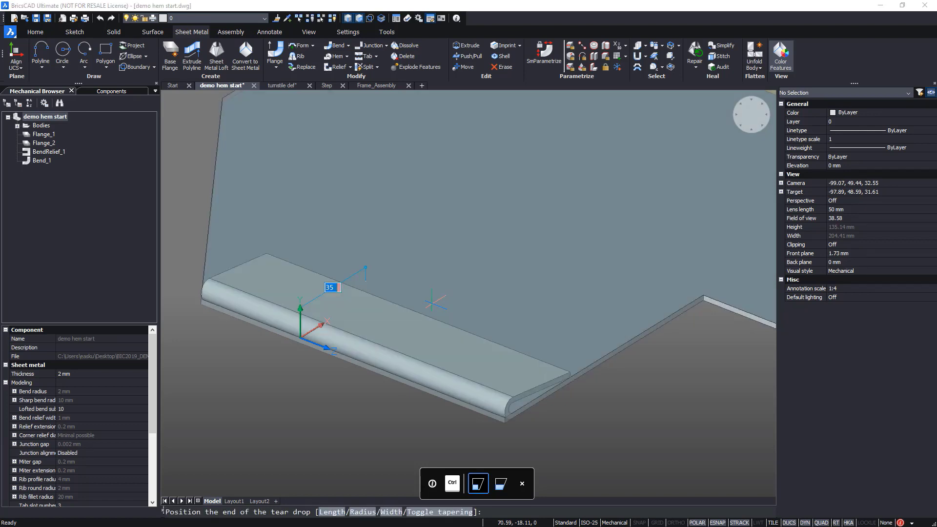
Set the teardrop hem's width offsets to 30 mm at the first end and 0 at the second.
key("Return")
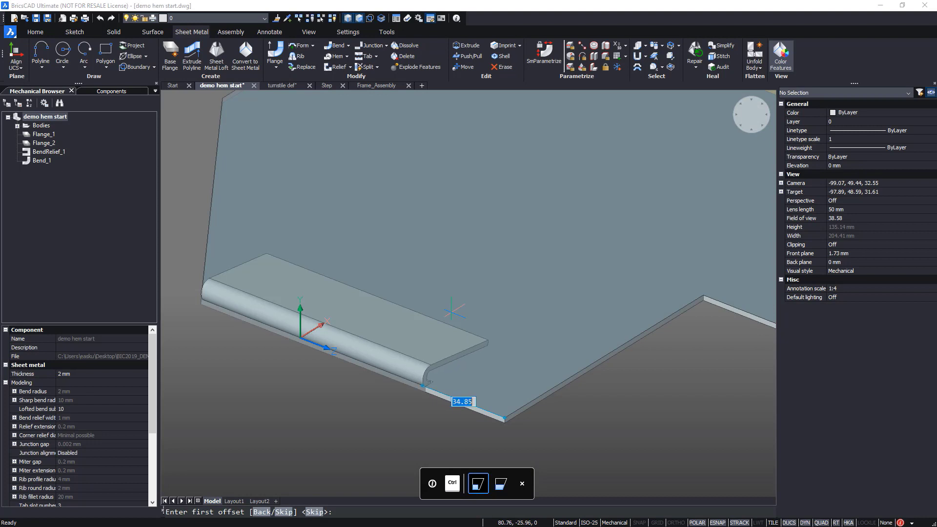
type("30")
key("Return")
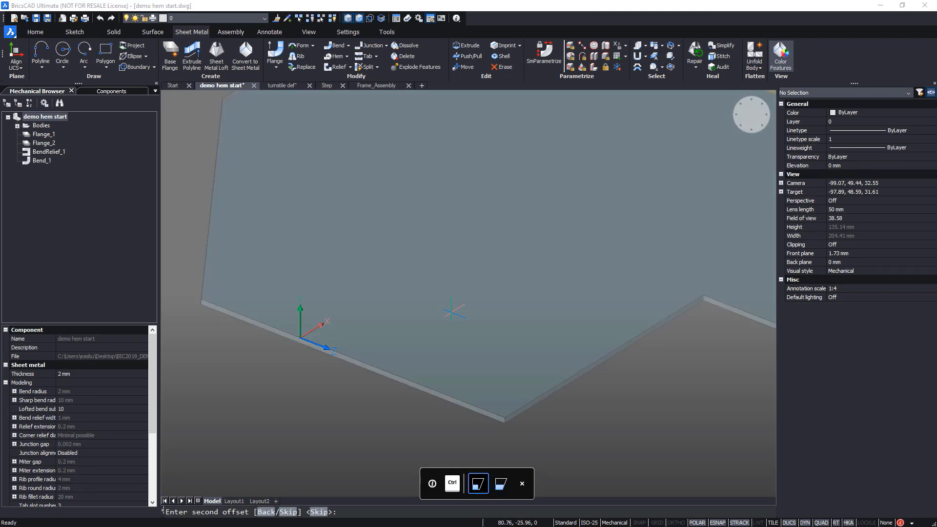
type("0")
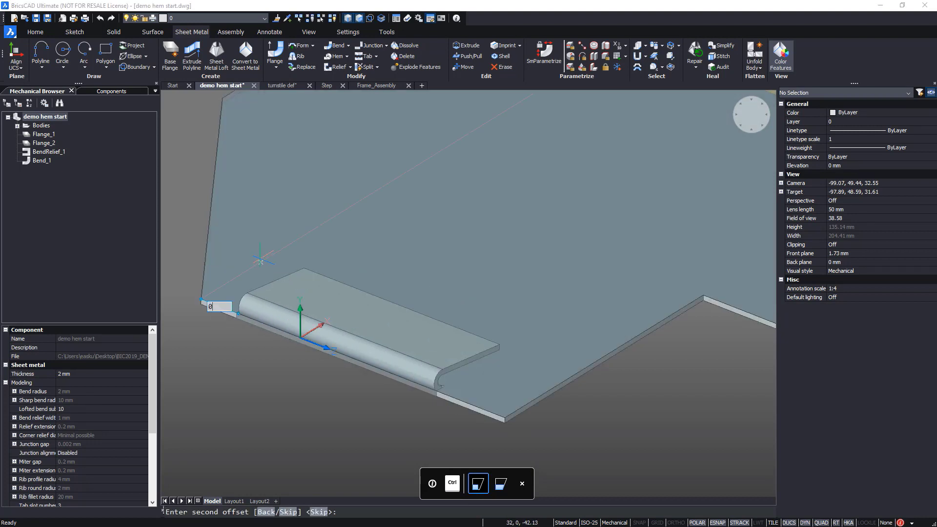
key("Return")
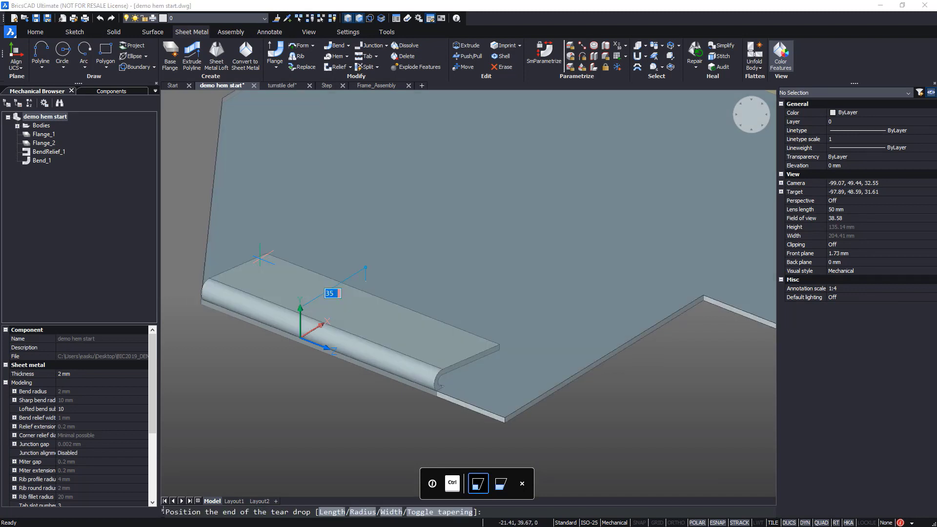
Switch the teardrop hem to the second tapering option and create it.
key("ctrl")
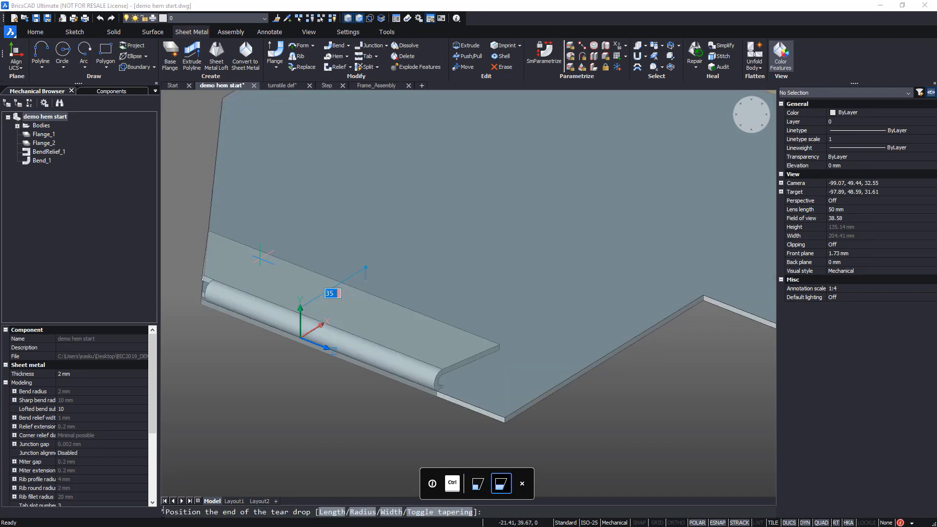
key("ctrl")
key("ctrl")
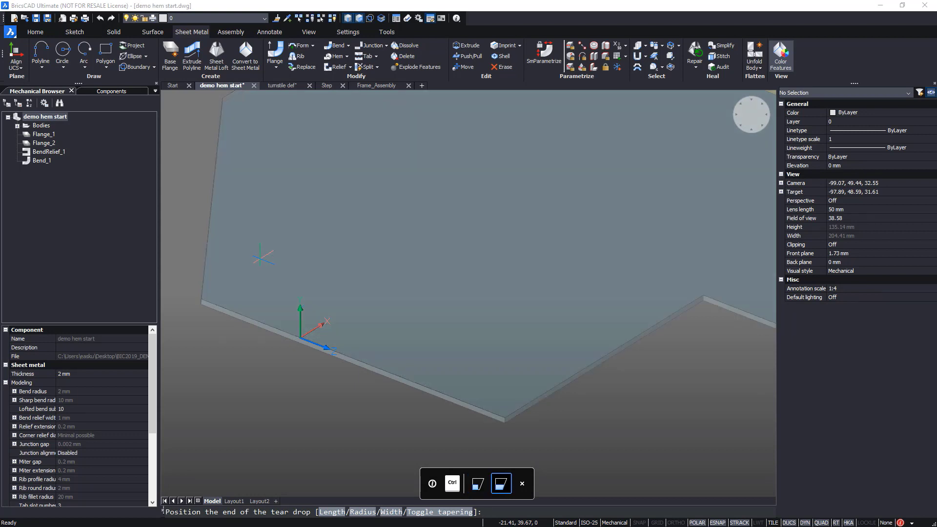
key("Return")
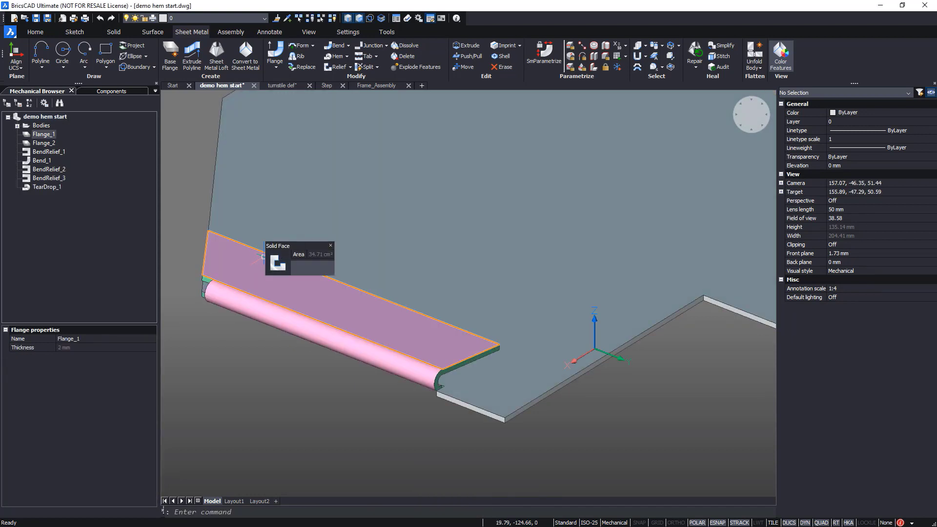
Create an open hem 35 mm long on the base flange's side edge that runs up to the bend.
scroll(385, 174, "up", 4)
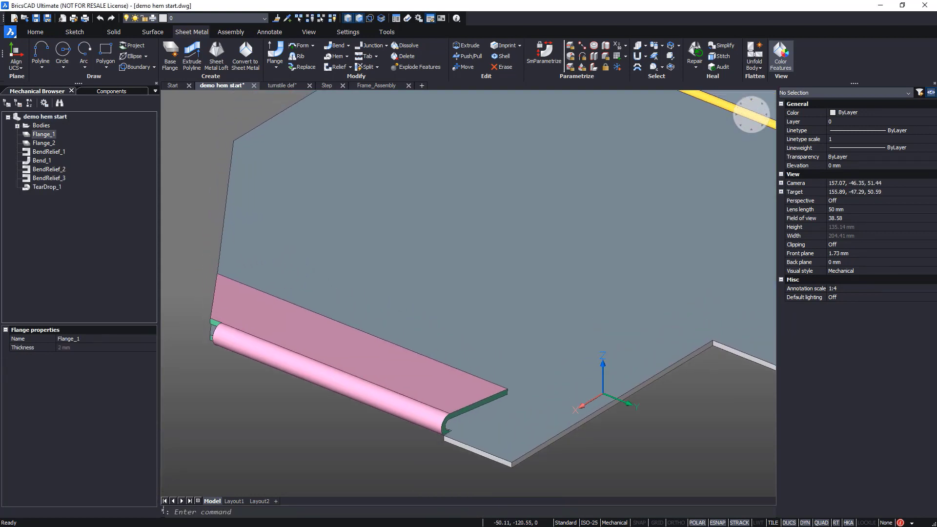
mouse_move(360, 152)
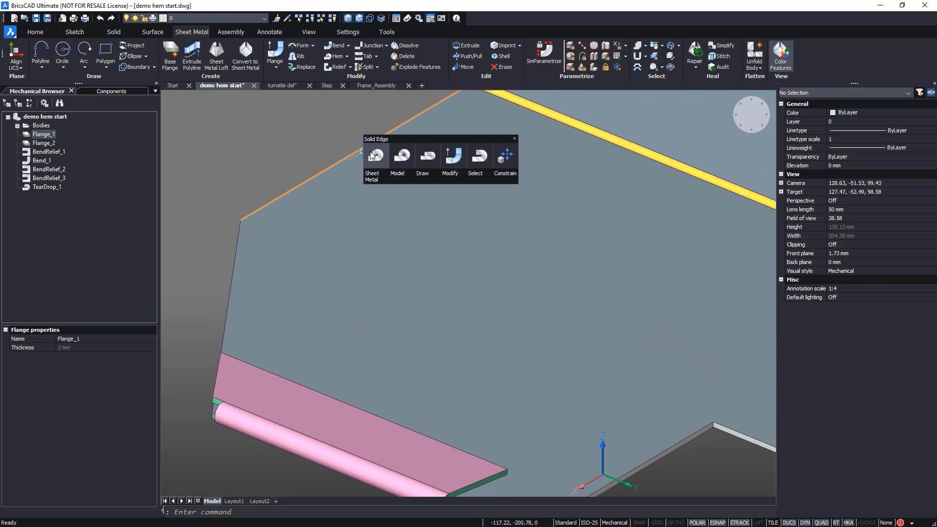
left_click(477, 164)
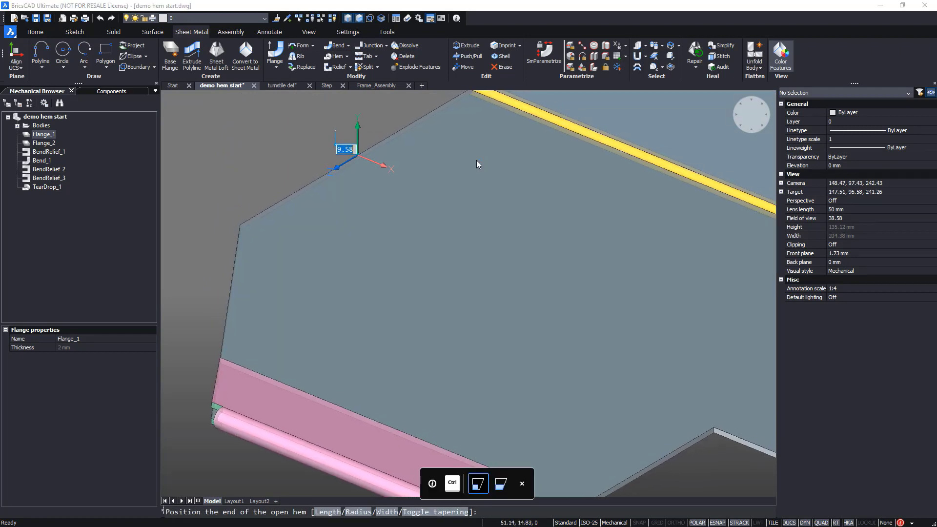
scroll(473, 168, "up", 1)
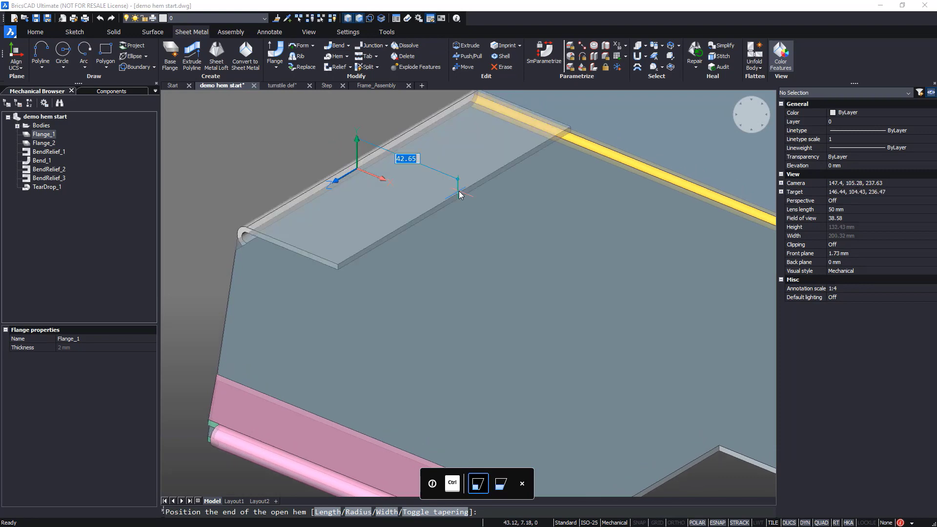
type("35")
key("Return")
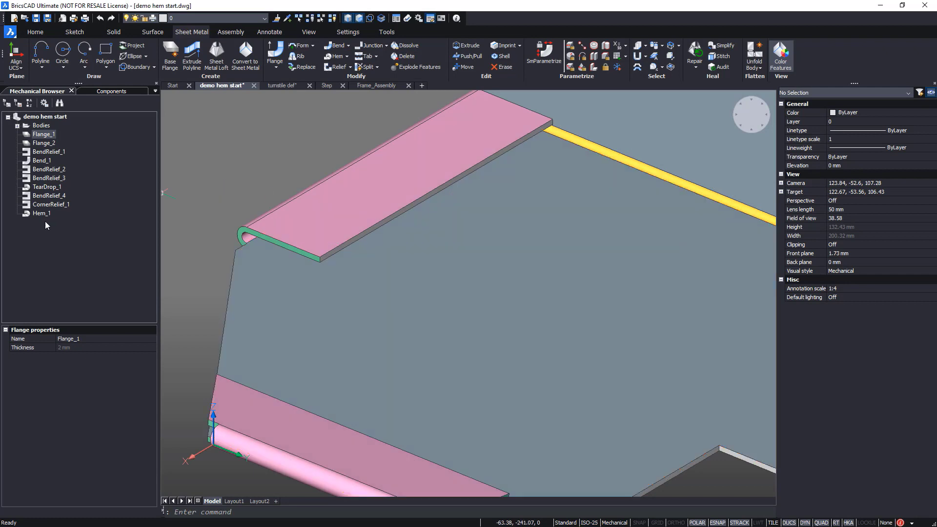
Set the length of the open hem Hem_1 to 40 mm and clear the selection.
left_click(34, 214)
left_click(44, 375)
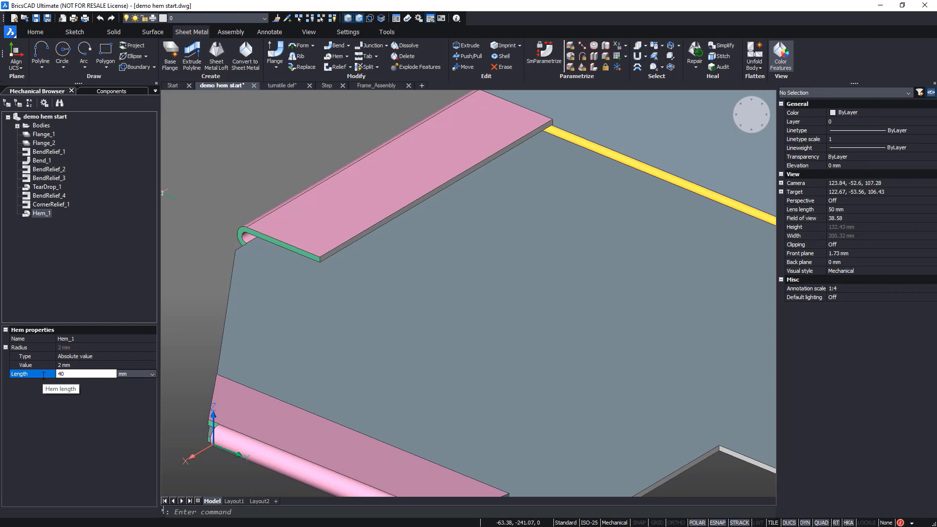
key("Return")
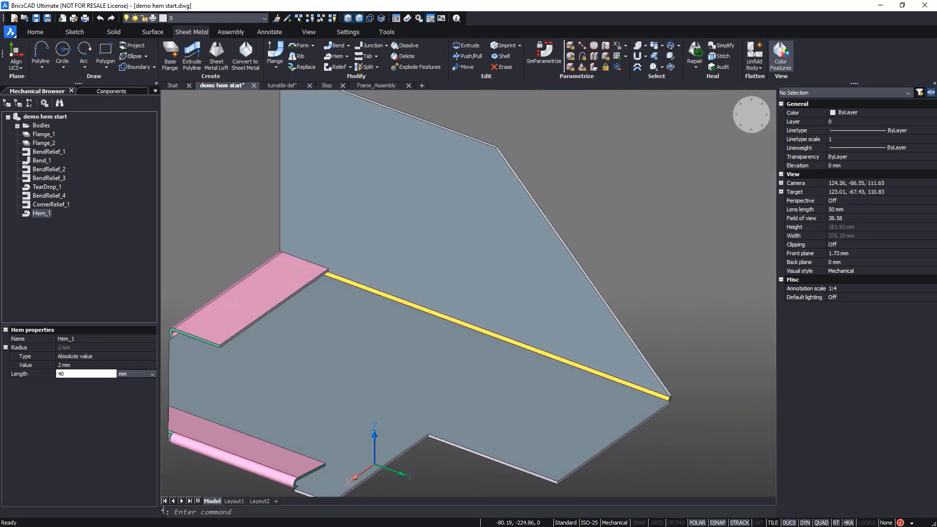
left_click(507, 177)
key("Escape")
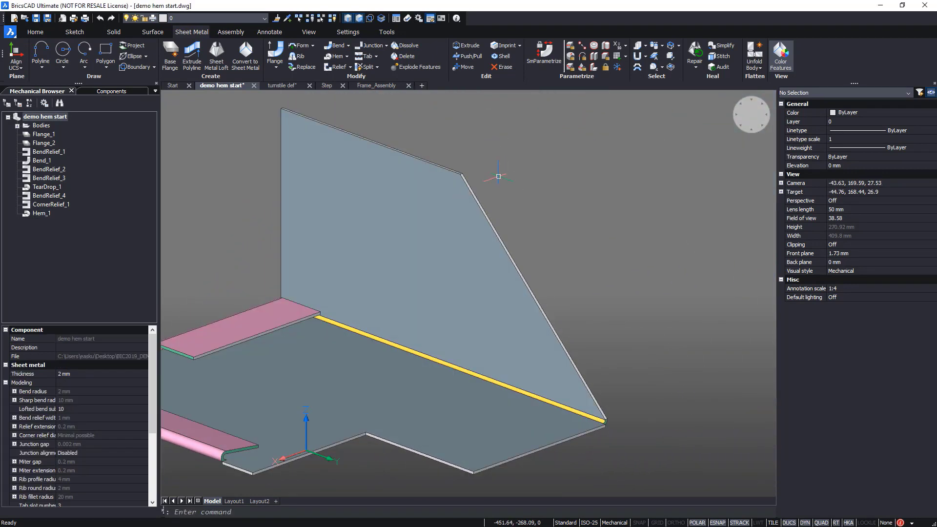
Create 20 mm closed hems on the vertical flange's top and sloped edges and the base flange's adjacent side edge.
left_click(446, 171)
left_click(476, 197)
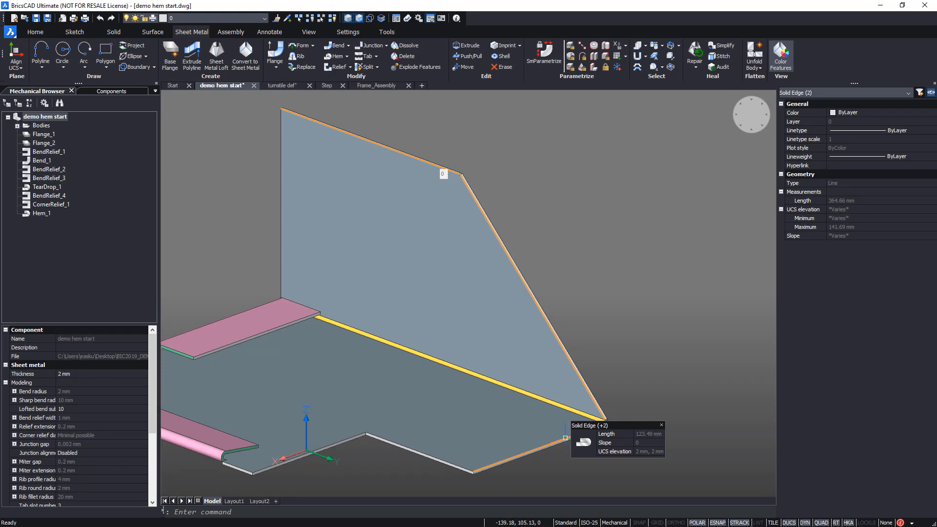
left_click(585, 443)
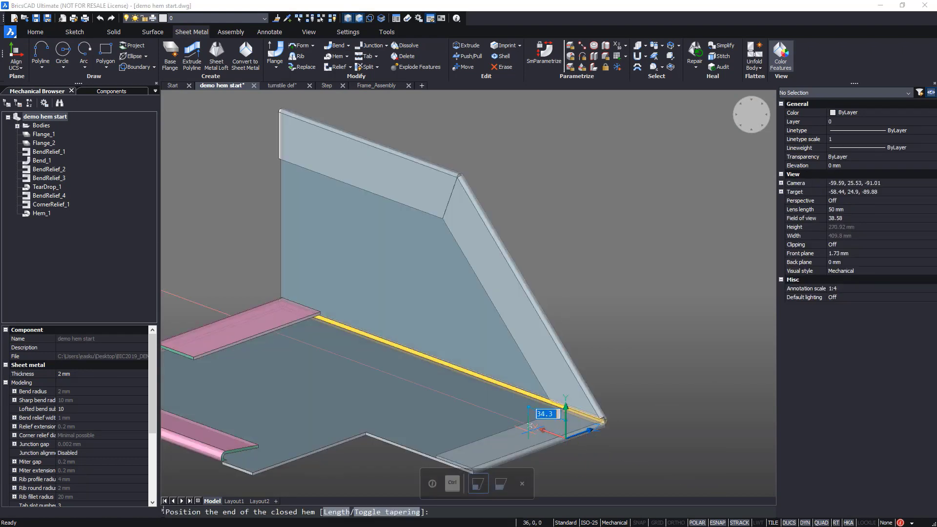
type("20")
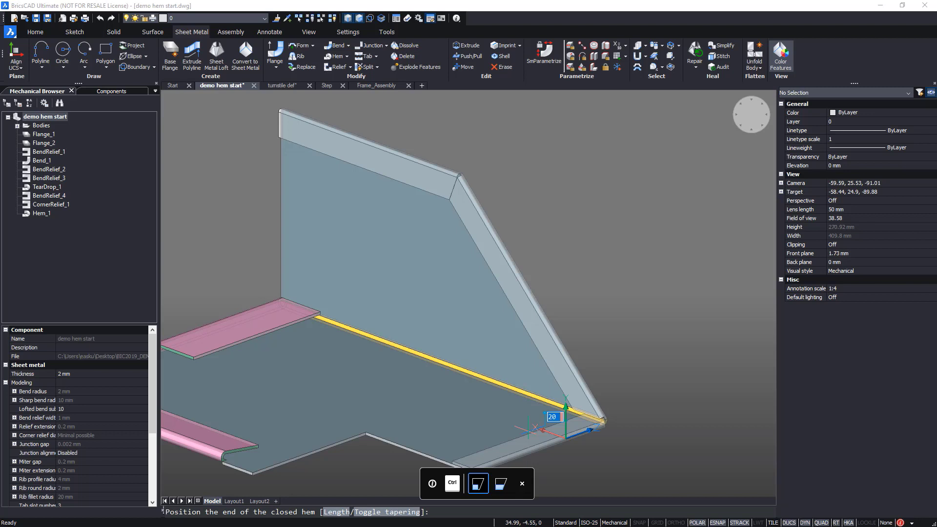
key("Return")
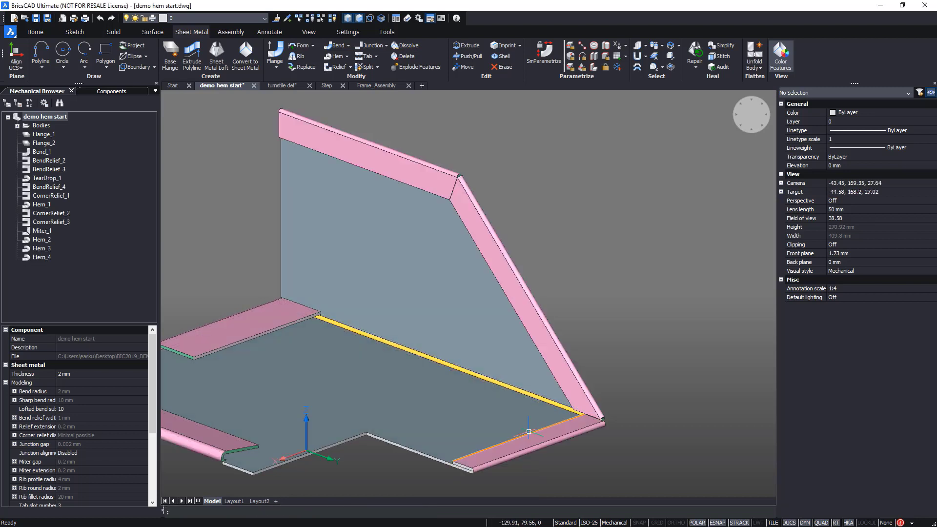
Unfold the sheet metal body from its base flange face, place the flat pattern below the folded part, and keep it.
scroll(437, 164, "up", 10)
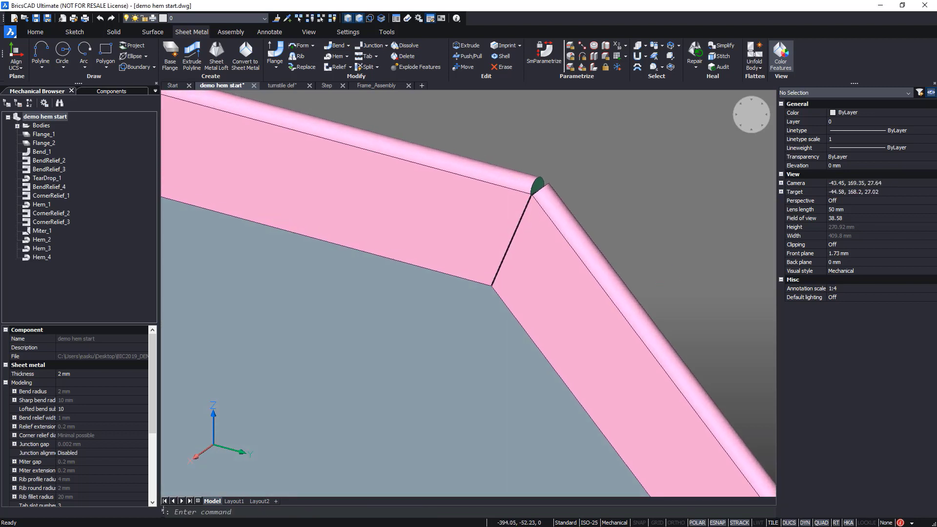
scroll(434, 166, "down", 7)
middle_click_drag(434, 195, 280, 144, "shift")
scroll(669, 279, "down", 6)
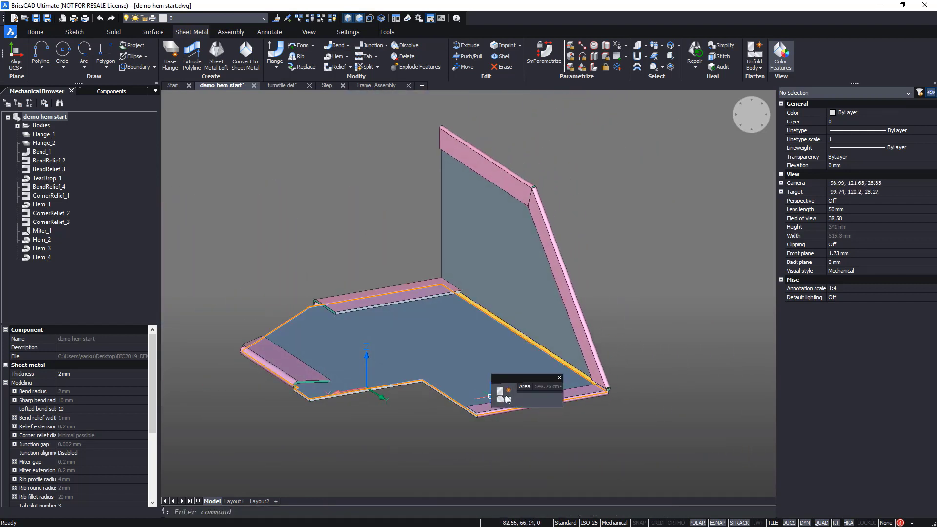
left_click(489, 396)
key("Return")
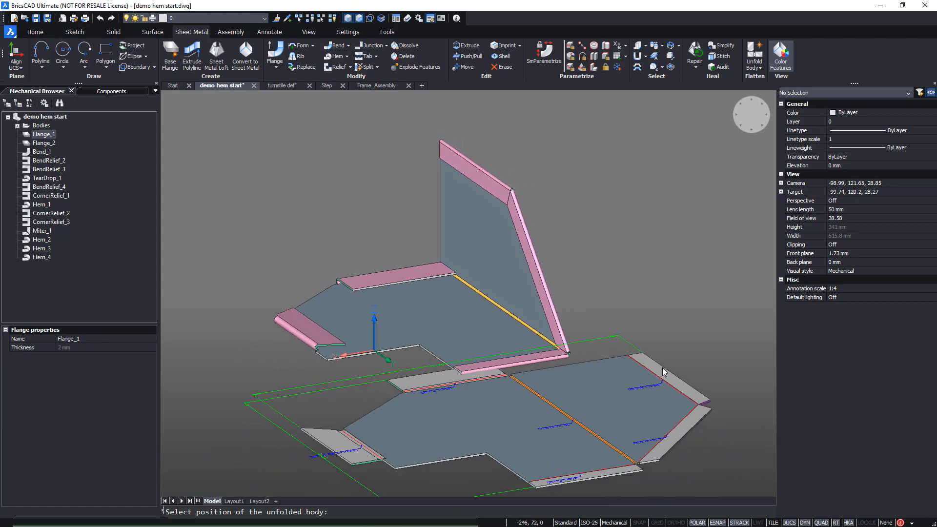
left_click(599, 339)
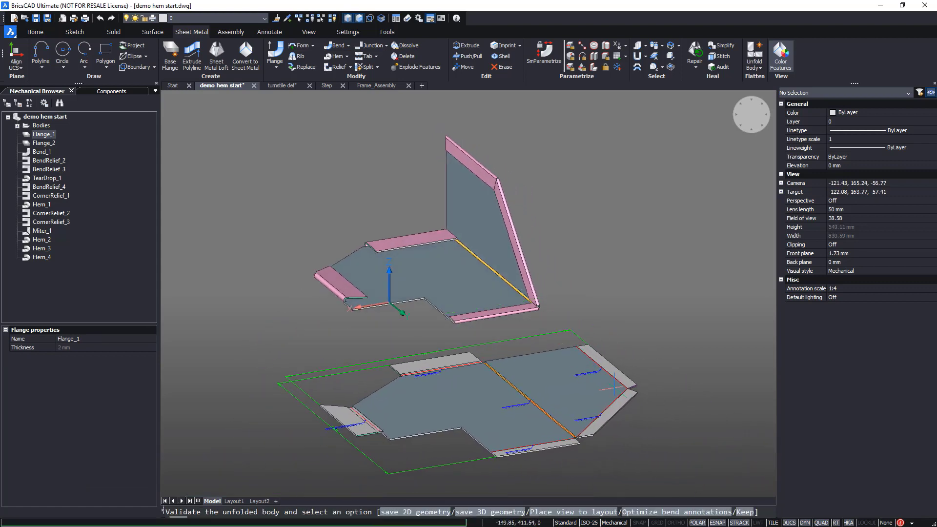
key("Return")
scroll(616, 388, "up", 8)
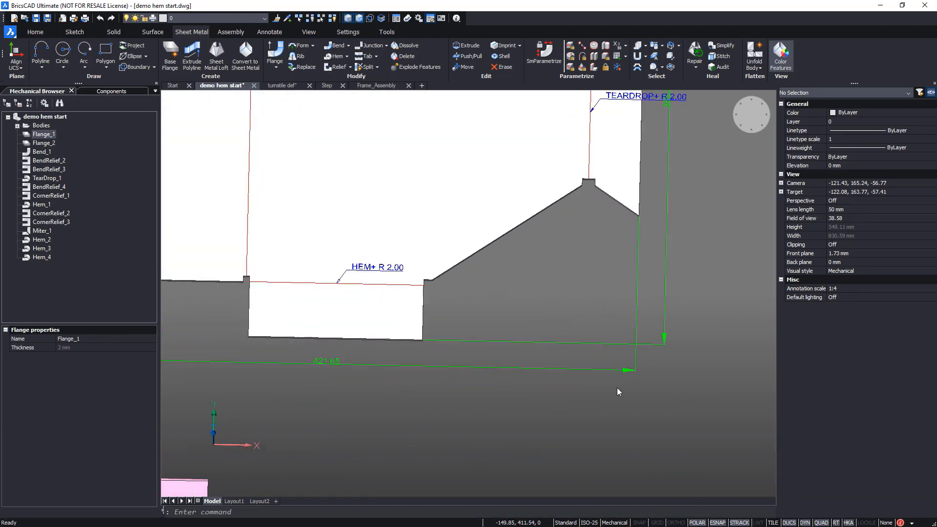
scroll(617, 388, "down", 3)
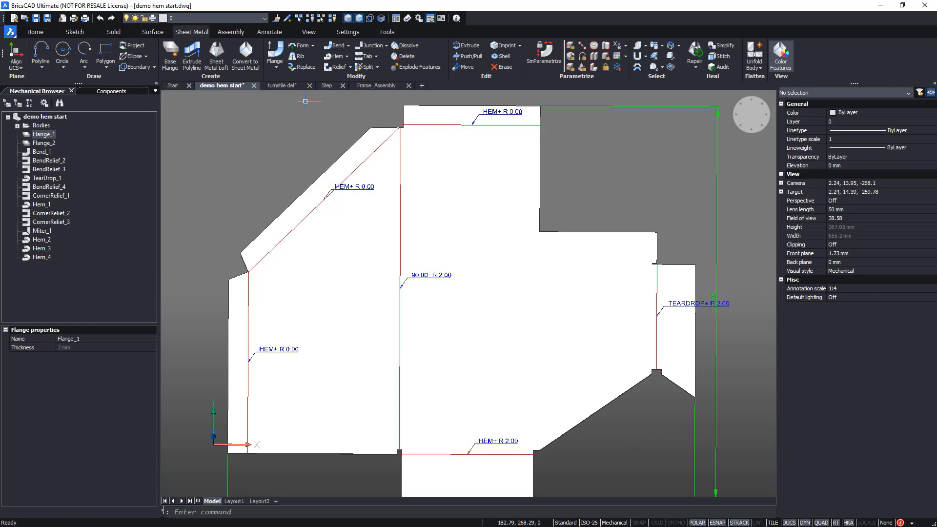
Switch to the turnstile def drawing and open its bottom component for editing.
left_click(291, 84)
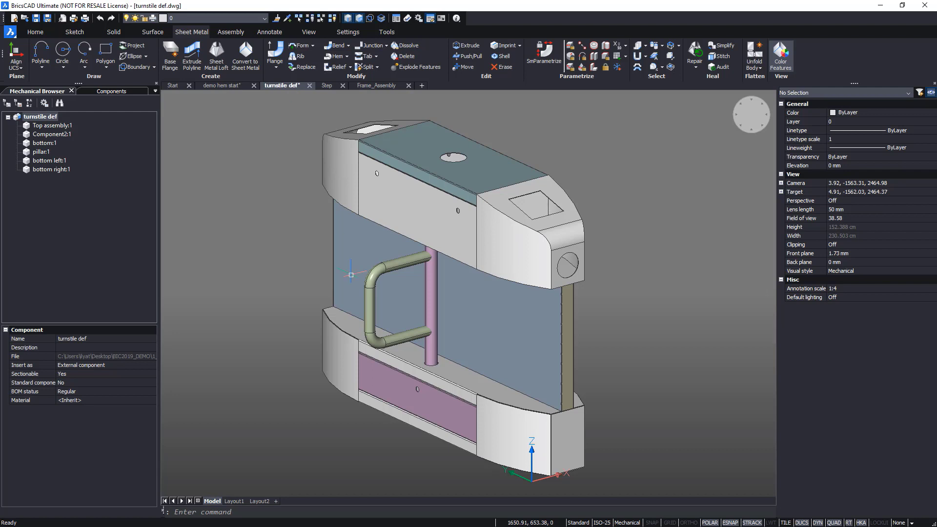
mouse_move(530, 424)
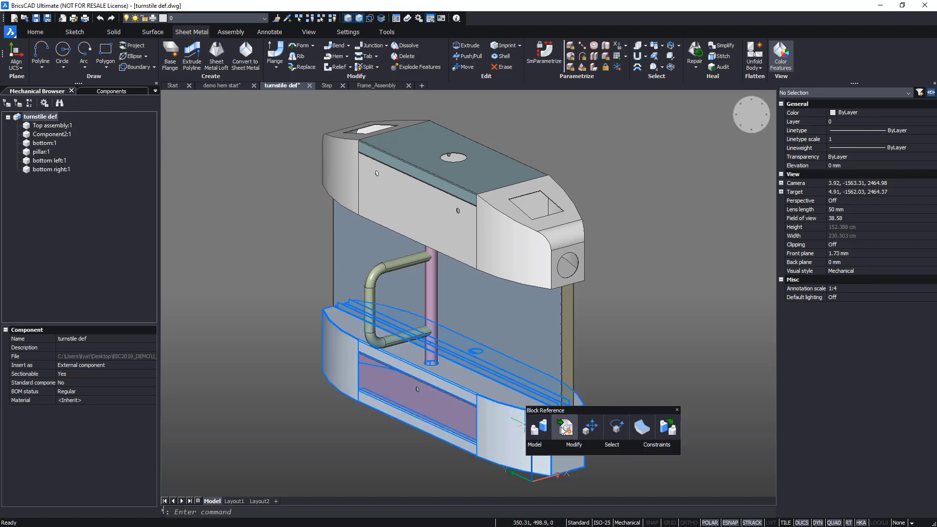
left_click(563, 428)
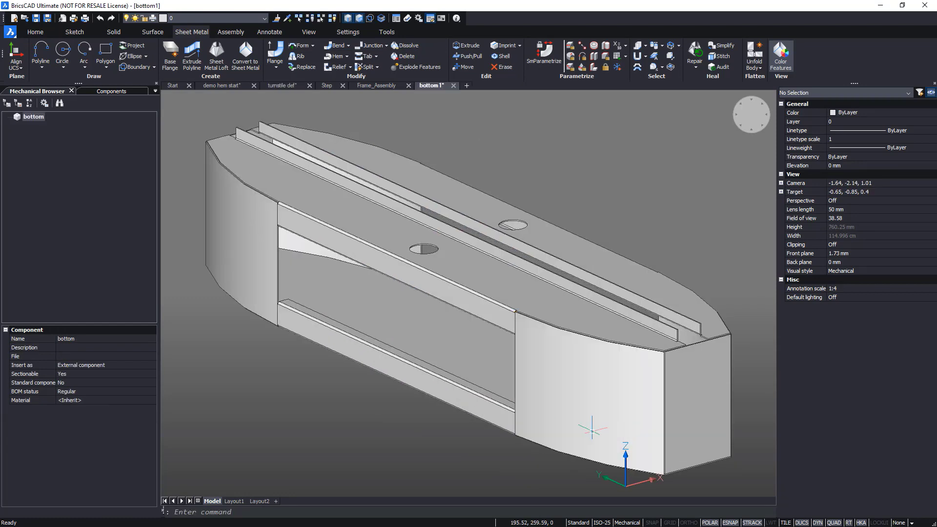
Convert the entire model of the bottom component to sheet metal.
middle_click_drag(358, 399, 359, 373, "shift")
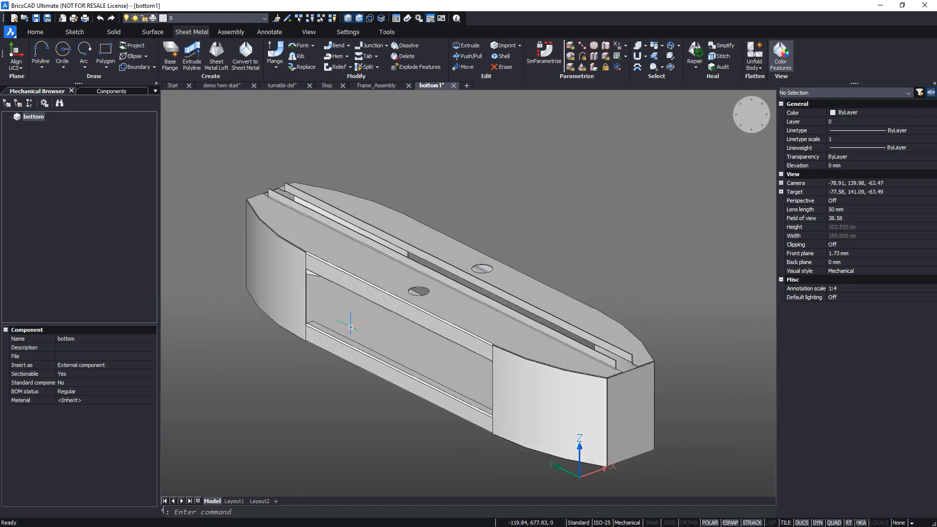
left_click(249, 60)
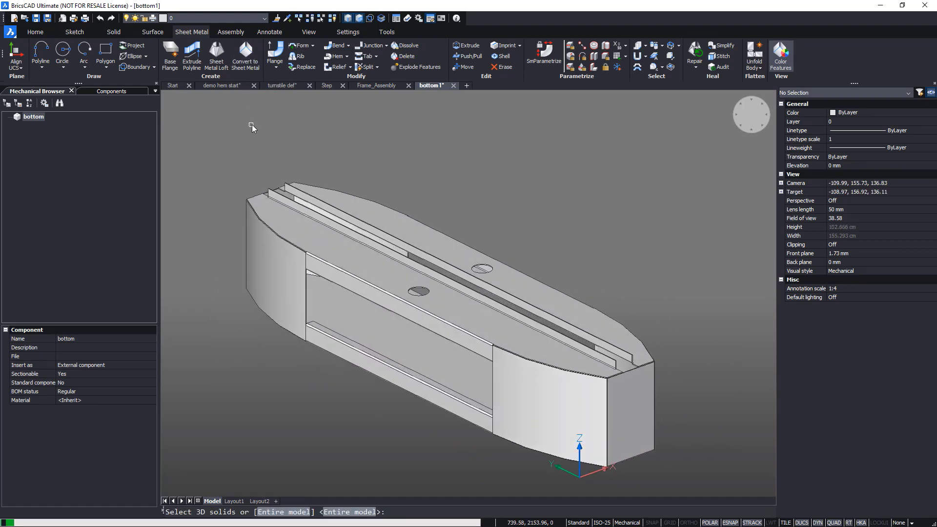
key("Return")
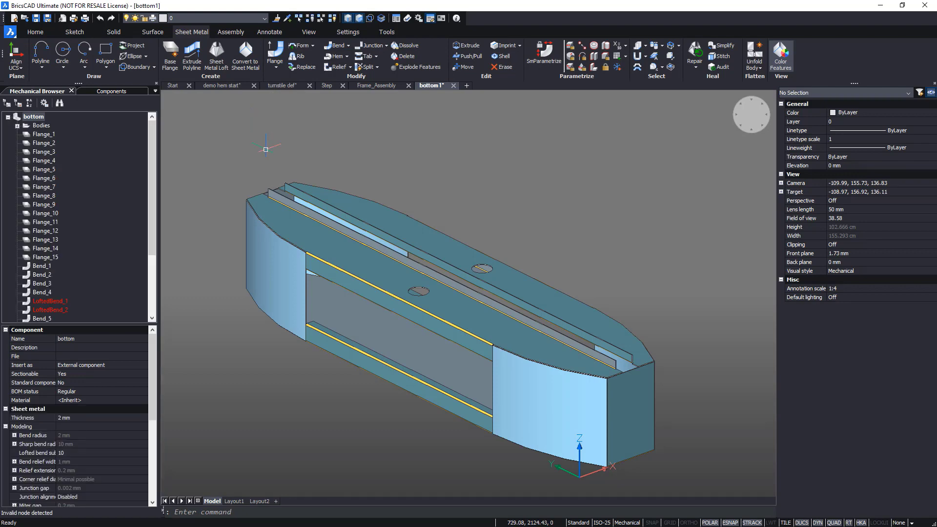
scroll(464, 341, "up", 5)
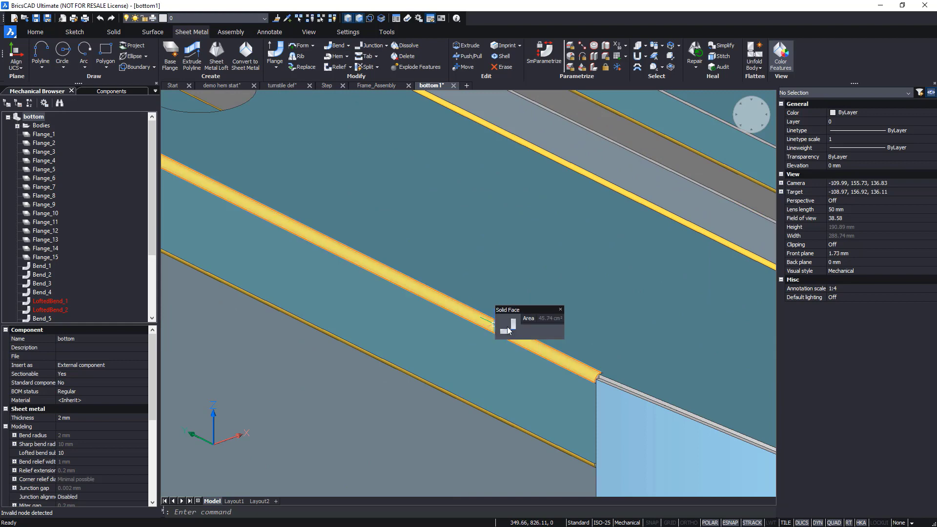
Convert the bends along the top plates' long outer edges above the side openings to junctions on both sides of the body.
left_click(492, 323)
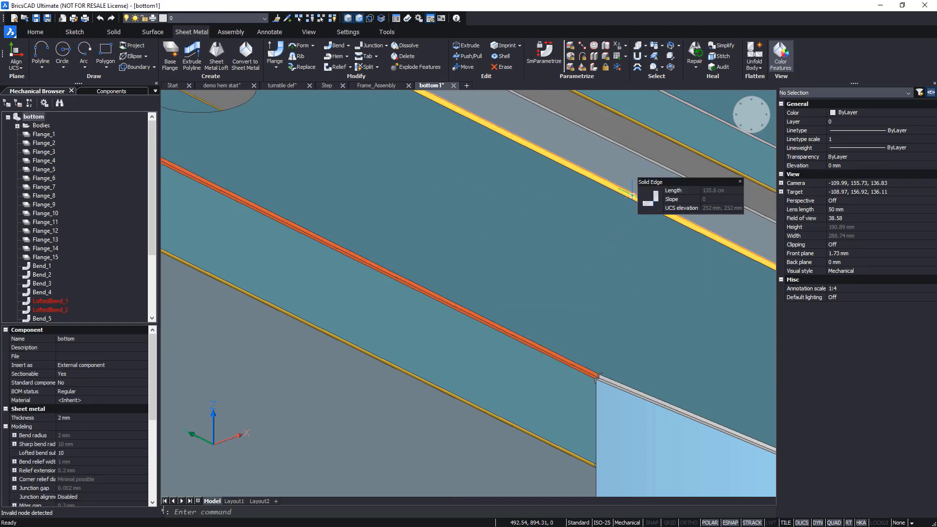
scroll(632, 191, "down", 1)
middle_click_drag(611, 214, 502, 285)
scroll(574, 250, "down", 4)
scroll(588, 232, "up", 6)
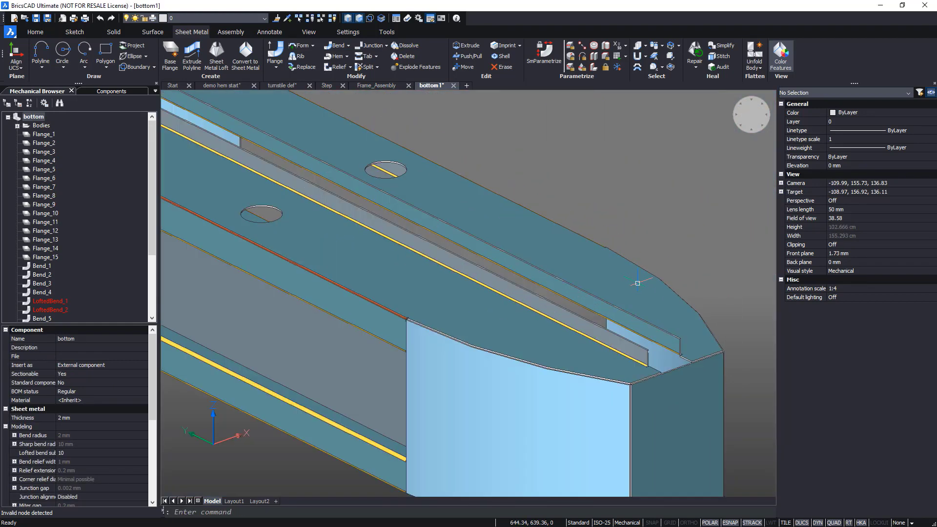
middle_click_drag(587, 228, 630, 287, "shift")
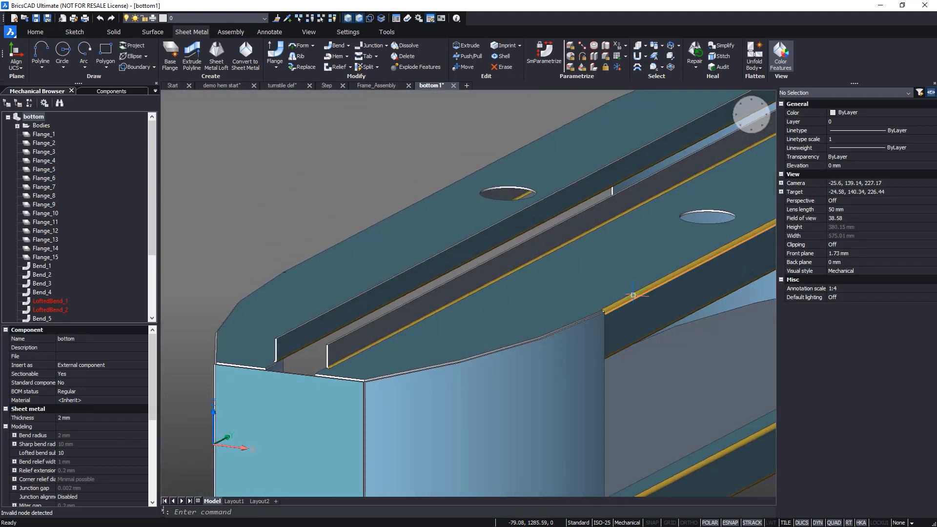
scroll(634, 298, "up", 5)
left_click(629, 291)
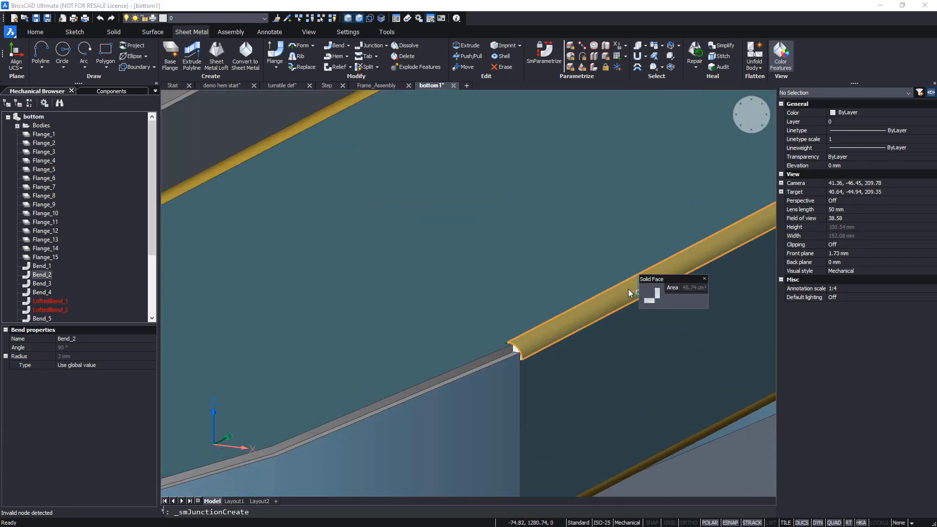
Create a single 100 mm long tab on one side's upper junction, centred 100 mm from the junction end nearest the origin.
scroll(584, 282, "down", 6)
middle_click_drag(582, 283, 573, 285, "shift")
scroll(572, 284, "up", 2)
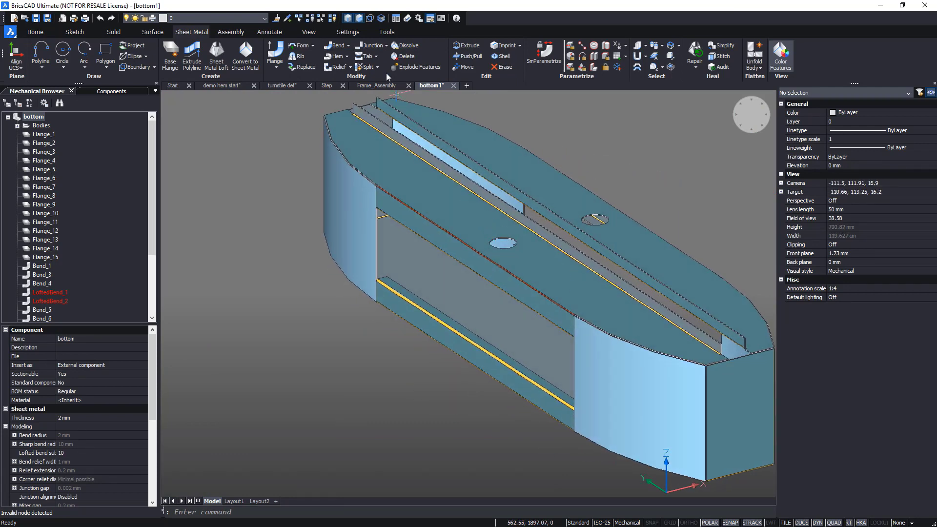
left_click(376, 57)
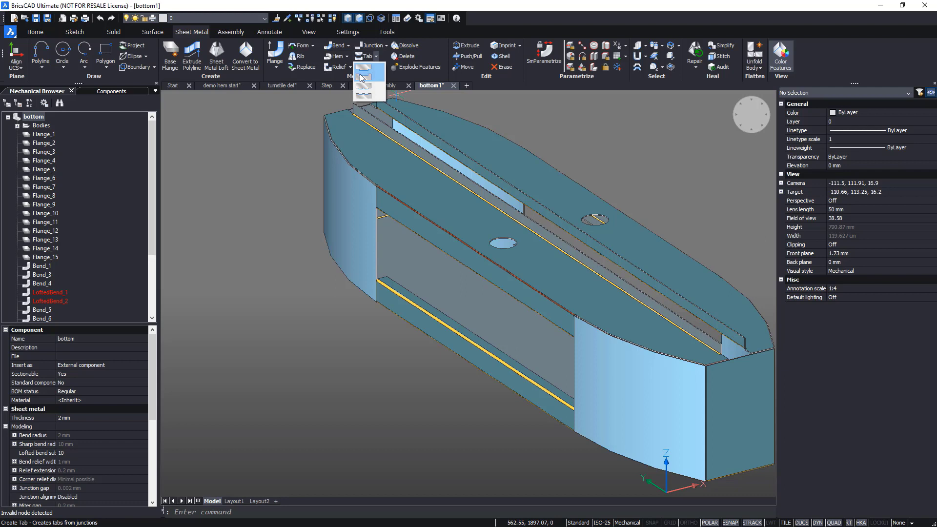
left_click(362, 78)
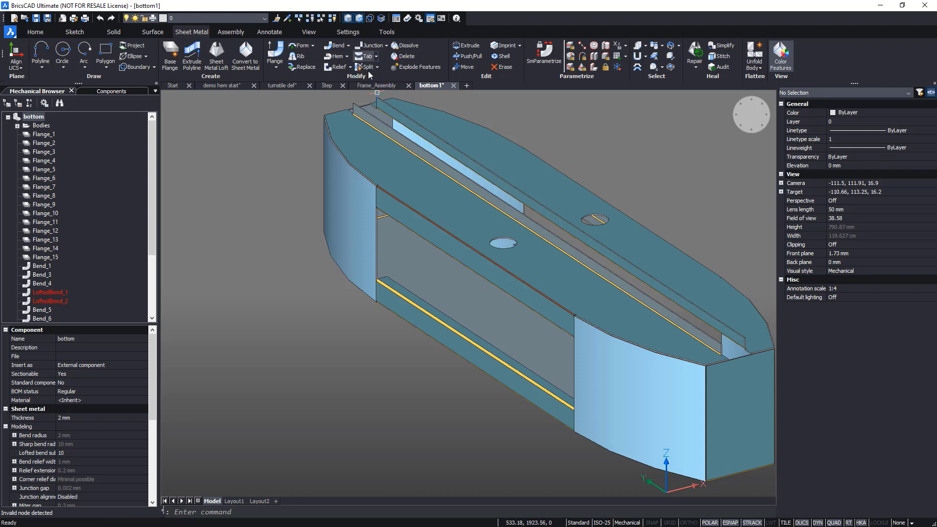
left_click(390, 197)
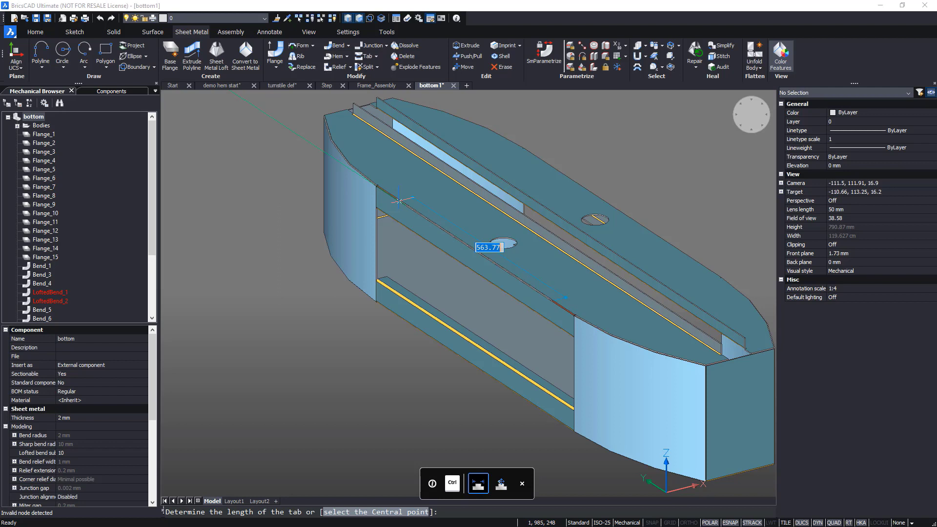
type("100")
key("Tab")
key("ctrl")
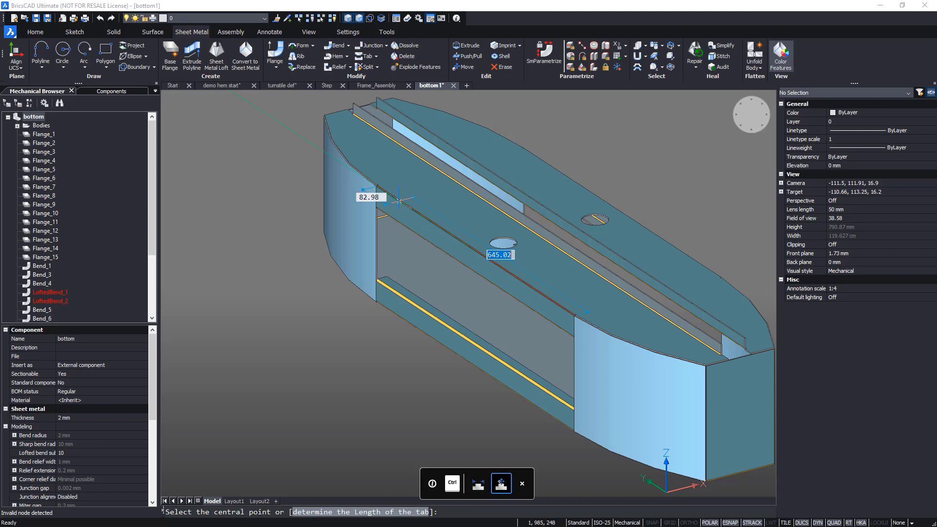
type("100")
key("Tab")
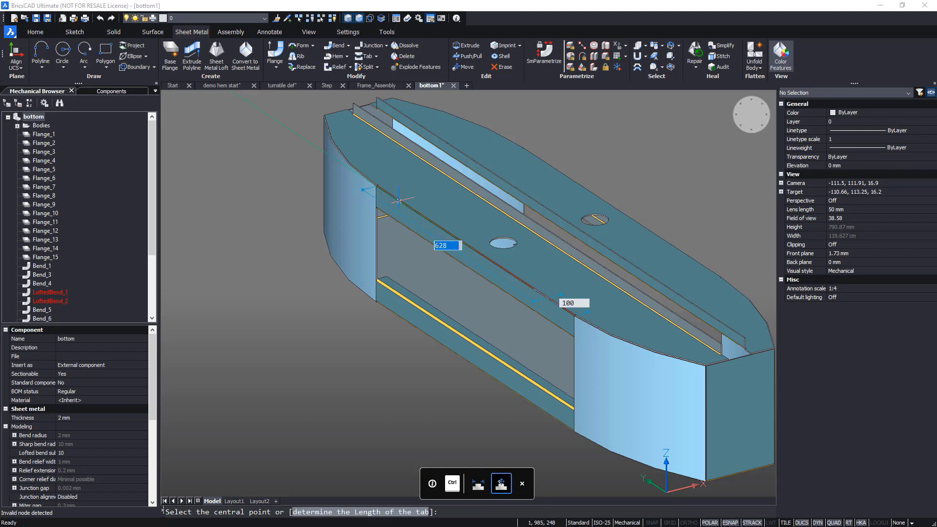
key("ctrl")
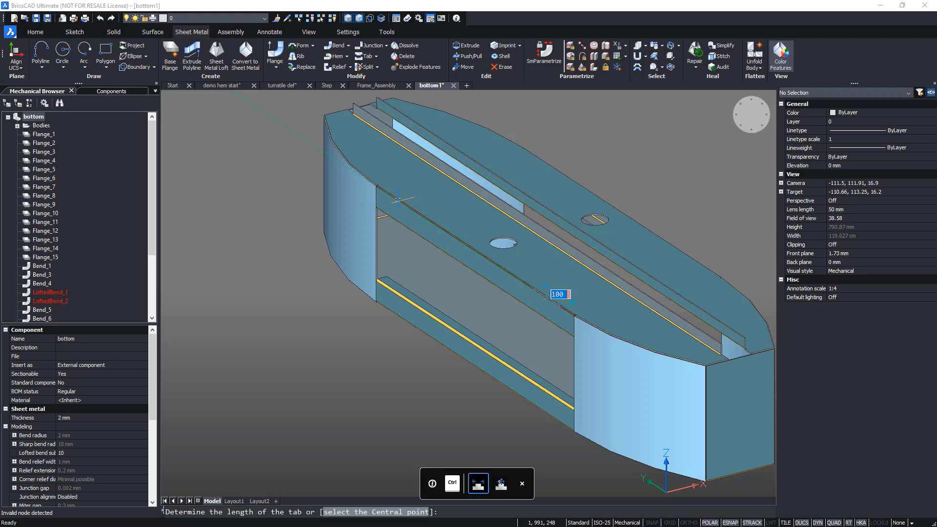
key("Return")
key("Return")
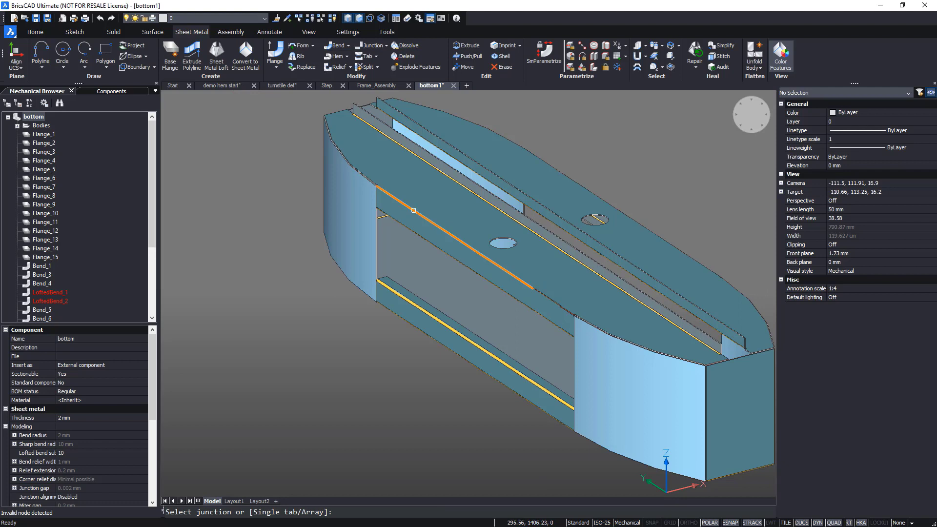
Add a second single tab, 100 mm long, on the remaining junction, centred 100 mm from the far end.
left_click(413, 210)
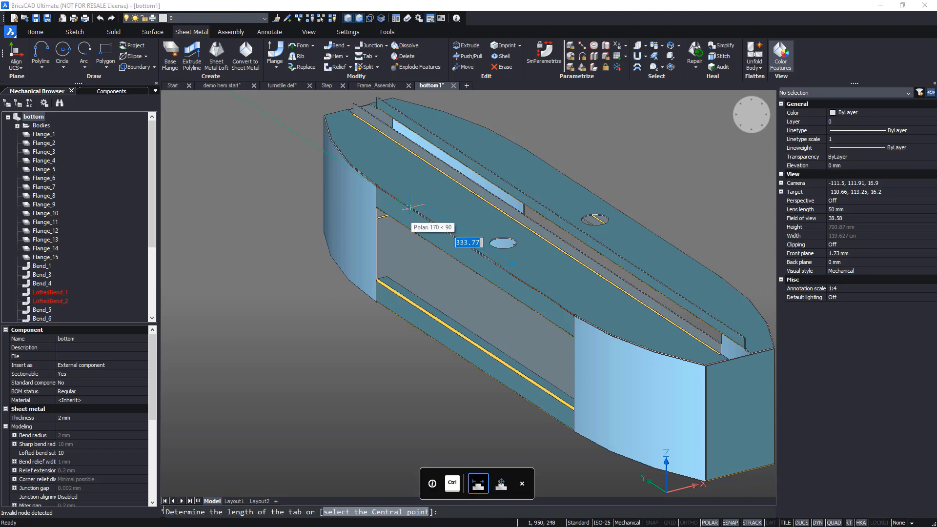
type("100")
key("Tab")
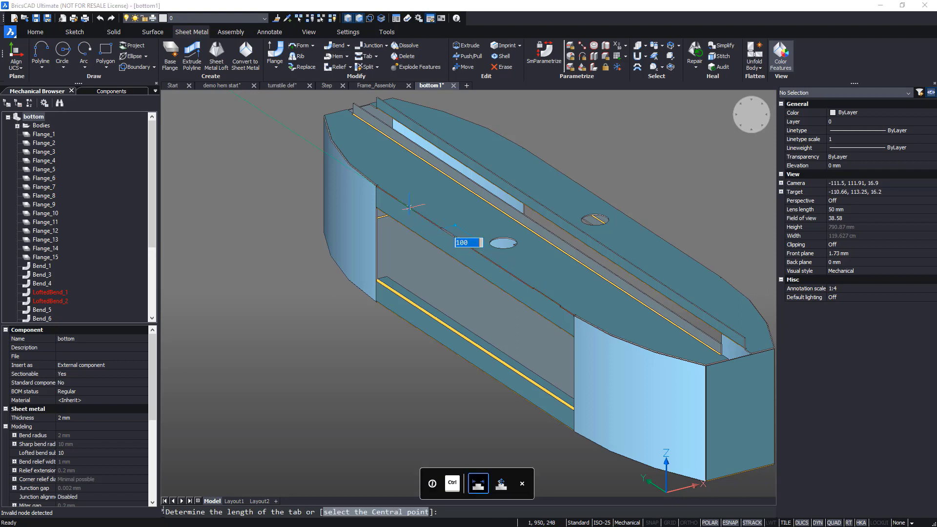
key("ctrl")
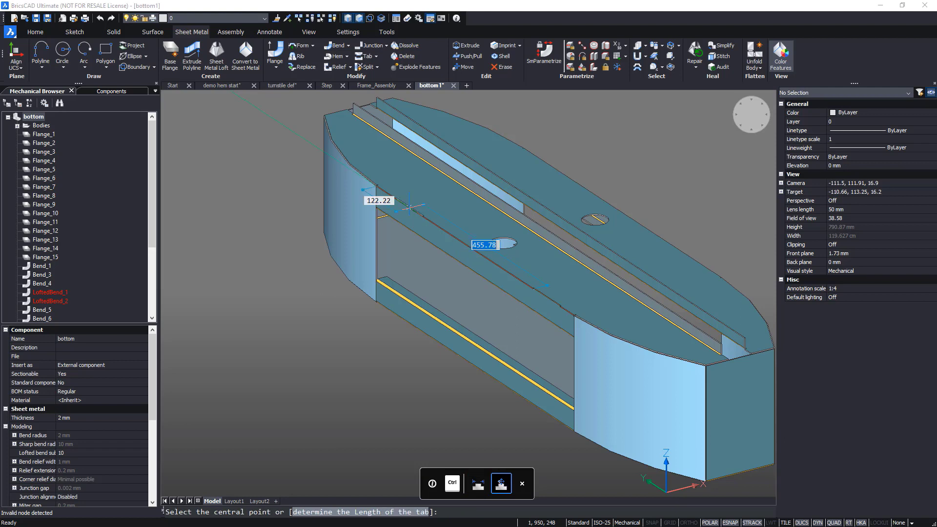
key("Tab")
type("10")
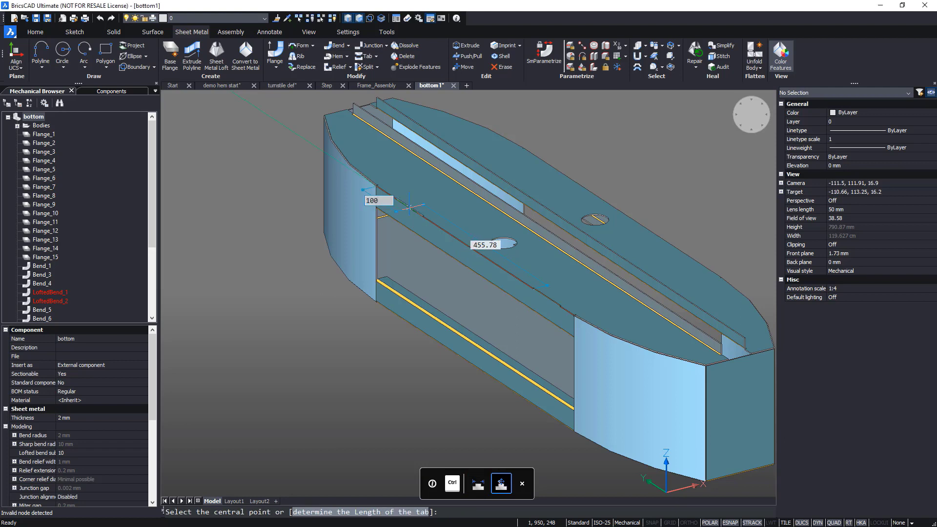
key("ctrl")
key("Return")
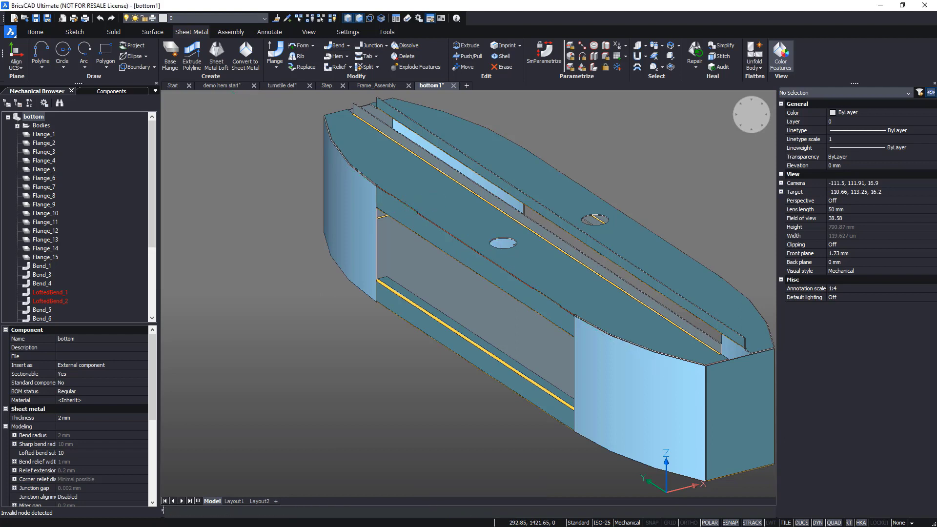
Start a tab array on the opposite side's upper junction and set its slot number to 5.
scroll(423, 265, "up", 2)
scroll(422, 264, "up", 1)
middle_click_drag(422, 265, 454, 272, "shift")
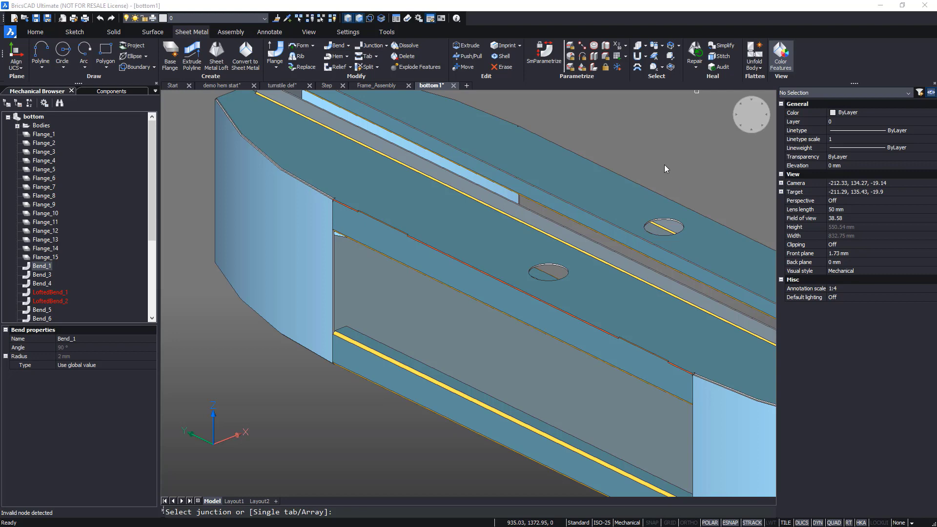
middle_click_drag(665, 164, 662, 164, "shift")
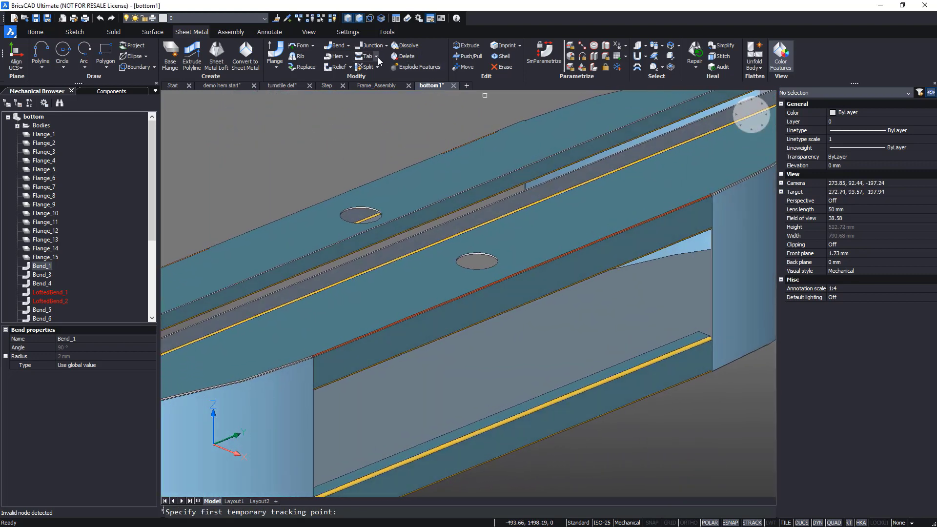
left_click(377, 57)
left_click(367, 89)
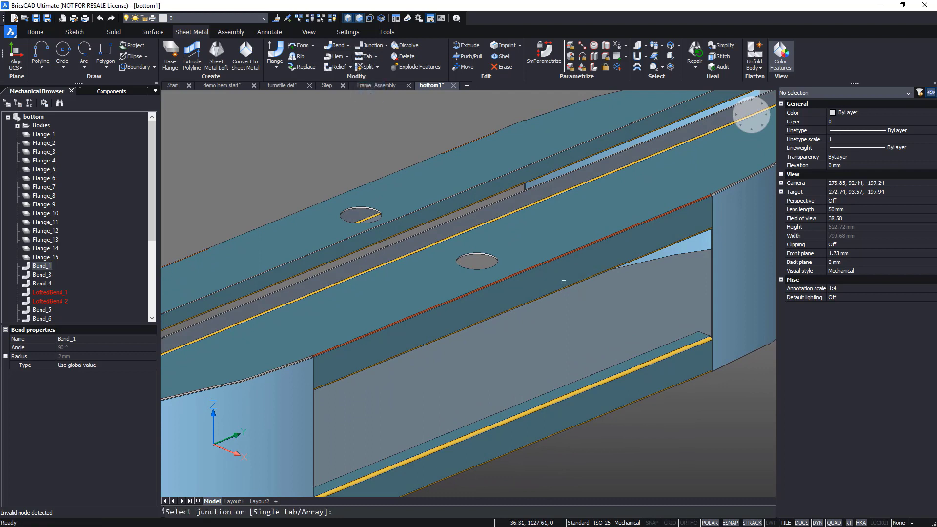
left_click(536, 263)
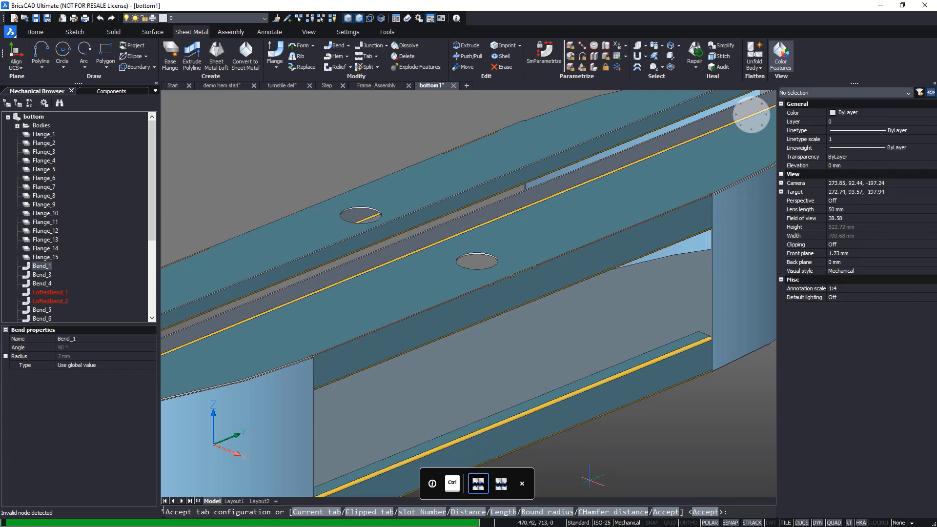
key("ctrl")
key("ctrl")
left_click(409, 516)
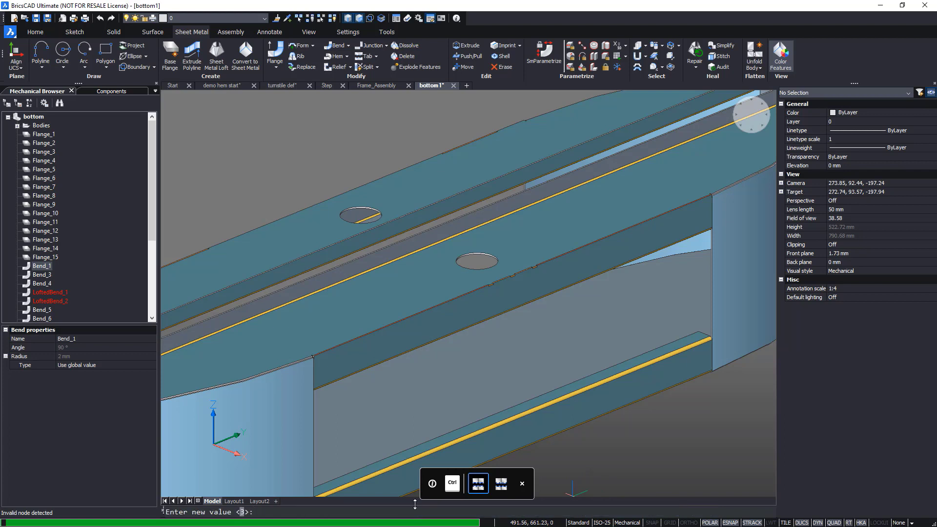
type("5")
key("Return")
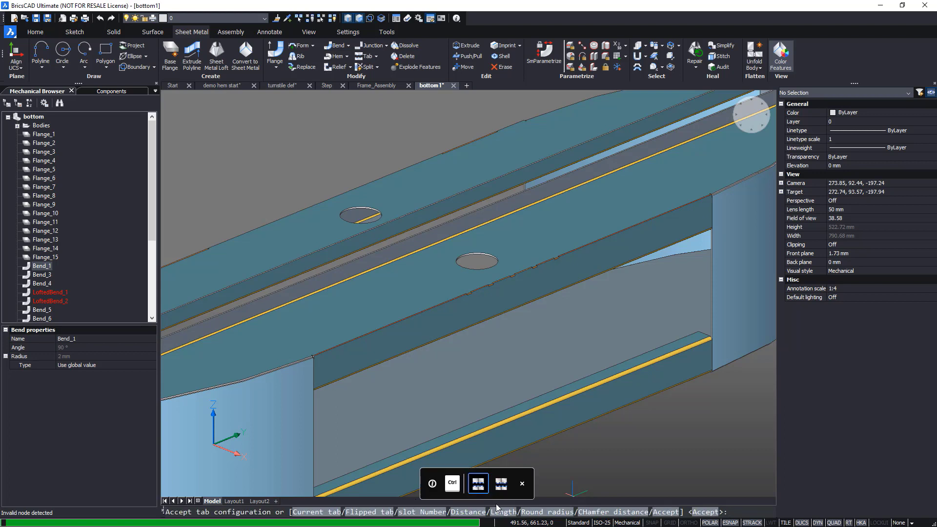
Set the tab array's distance to 120 mm and length to 20 mm, and accept the configuration.
left_click(475, 517)
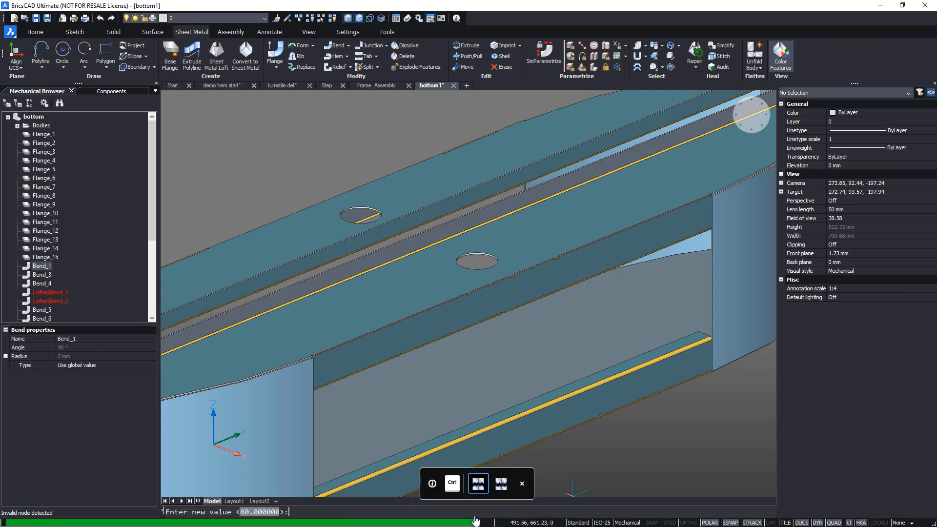
type("120")
key("Return")
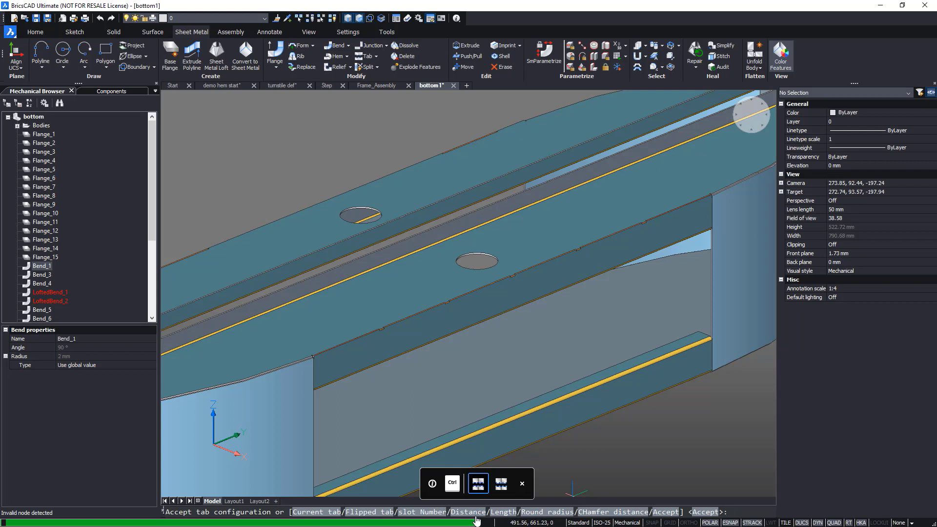
left_click(502, 512)
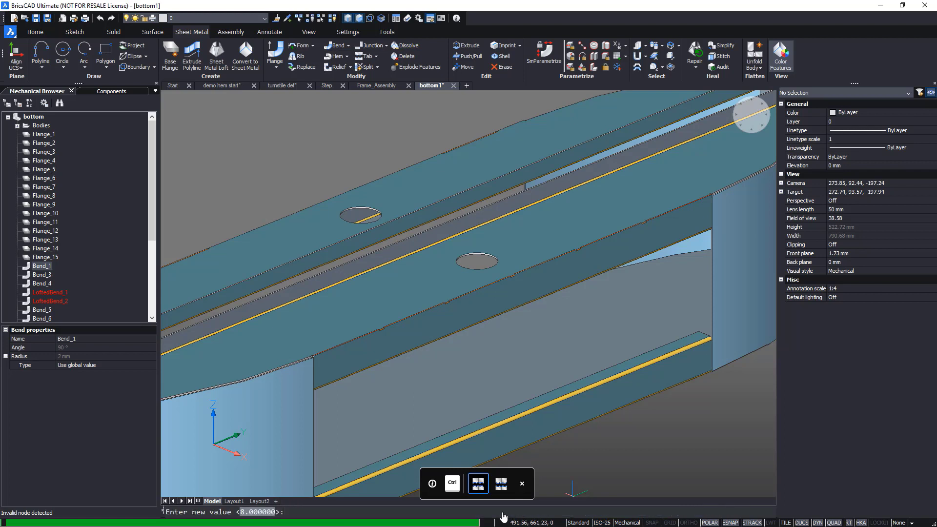
type("20")
key("Return")
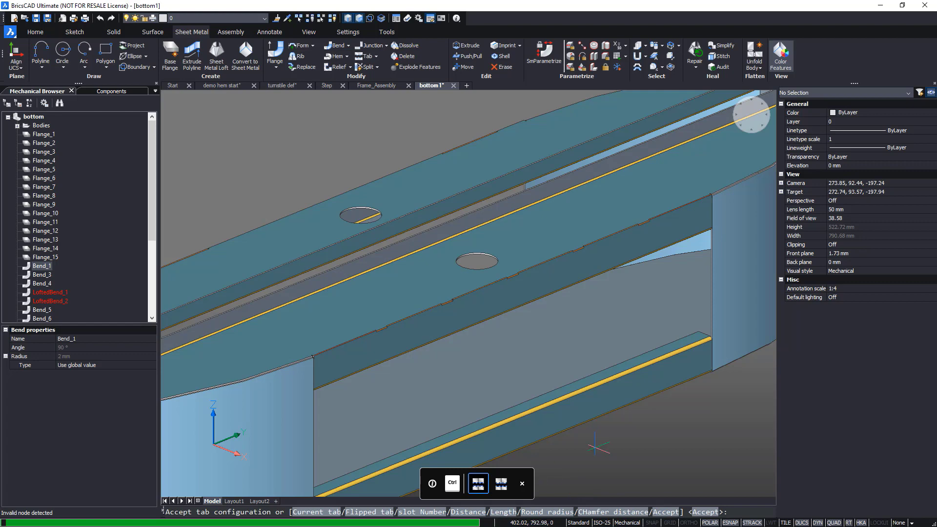
key("Return")
Unfold the body from the top plate face on the tab array's side, place the flat pattern beside the part, and keep it.
scroll(464, 298, "down", 4)
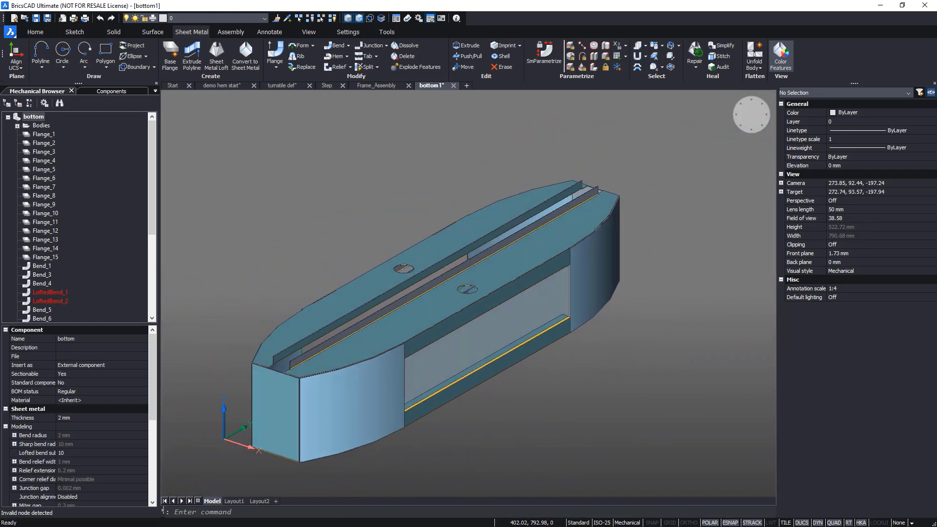
middle_click_drag(380, 345, 380, 361, "shift")
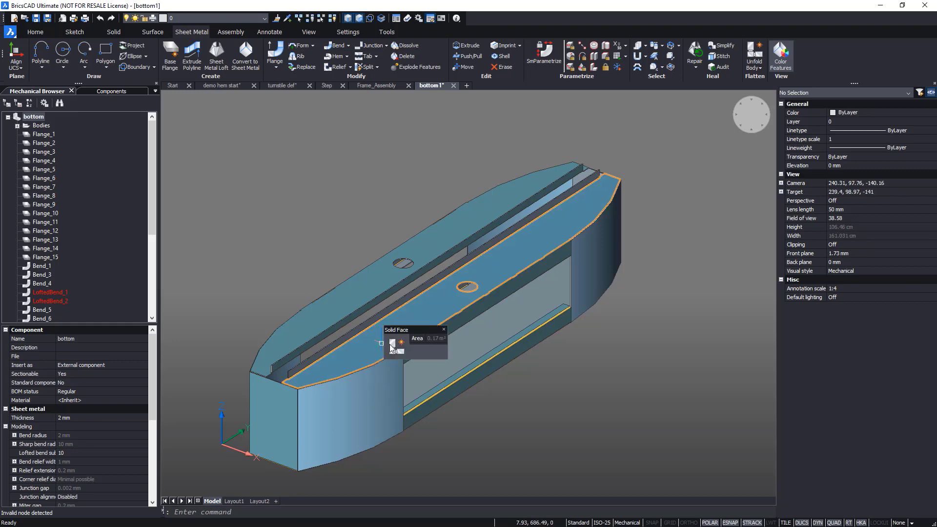
left_click(392, 344)
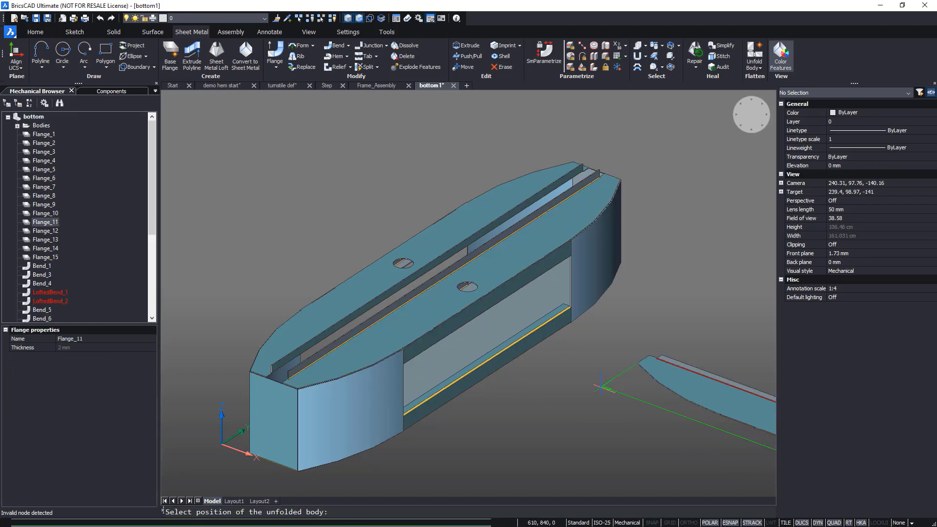
left_click(601, 387)
key("Return")
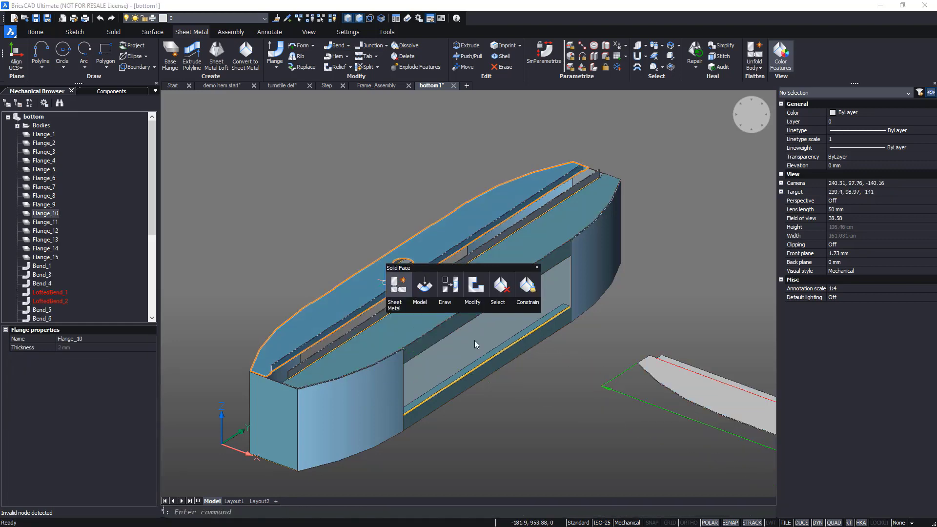
Unfold the other half's top plate face, place its flat pattern next to the first one, and keep it.
left_click(399, 285)
middle_click_drag(558, 440, 473, 409)
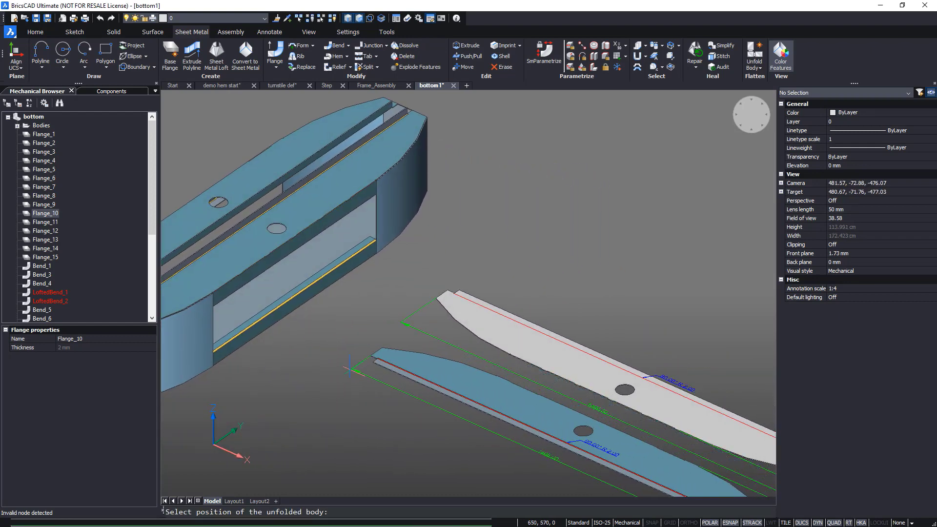
left_click(350, 370)
key("Return")
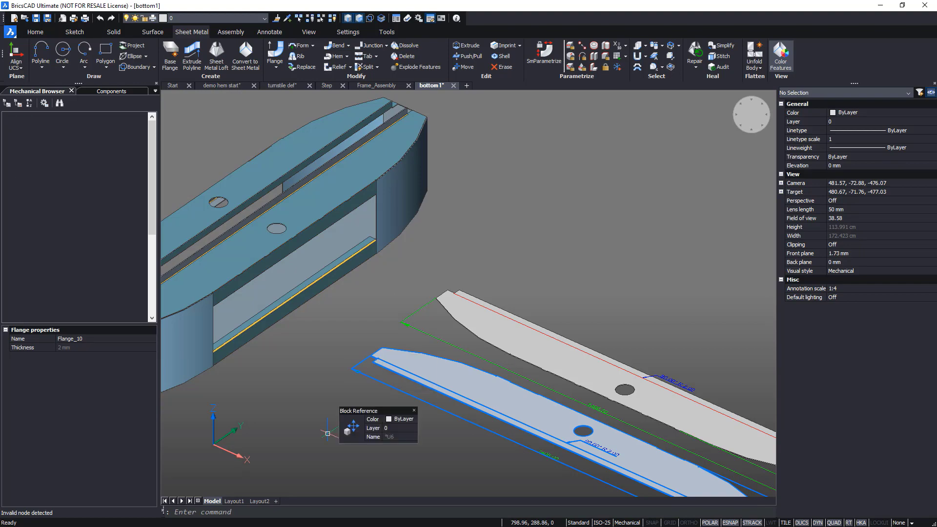
middle_click_drag(314, 457, 513, 447, "shift")
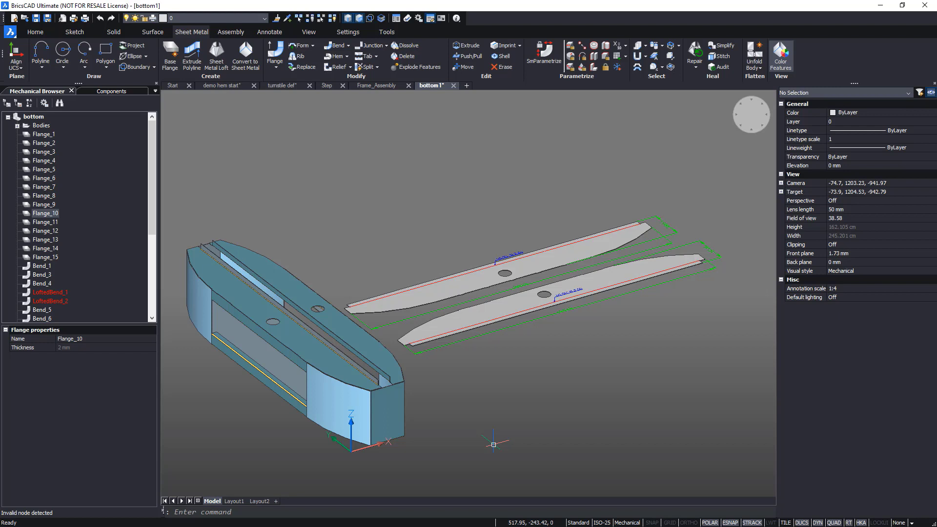
Switch to the Step drawing.
left_click(326, 87)
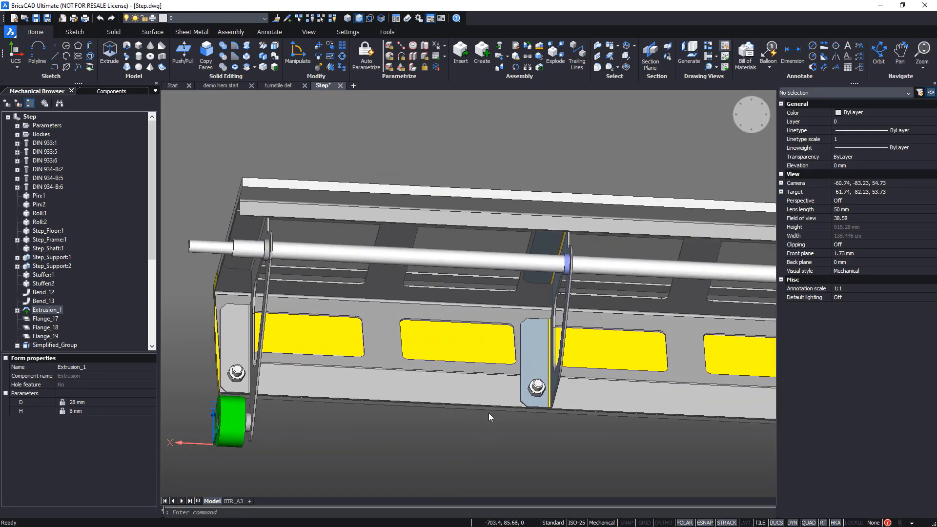
Dissolve the Step_Frame component so its body becomes part of the Step assembly.
mouse_move(509, 381)
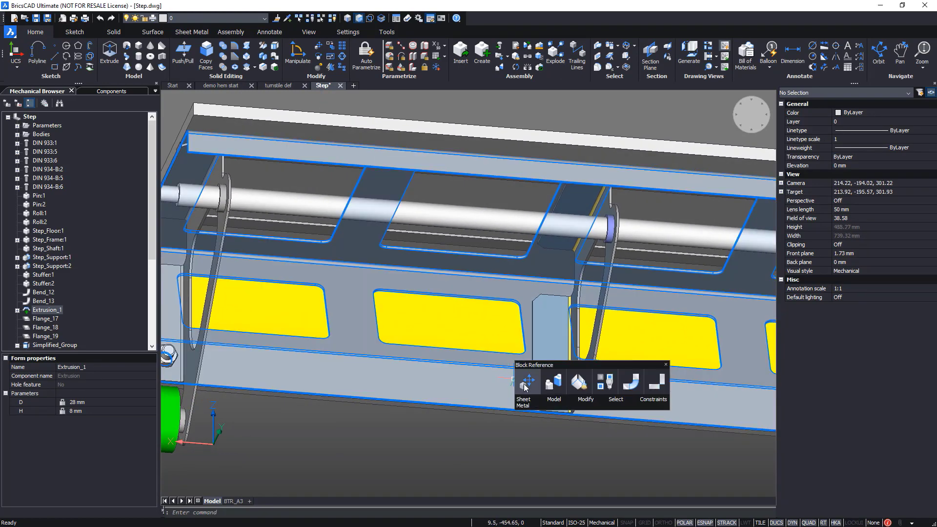
left_click(550, 380)
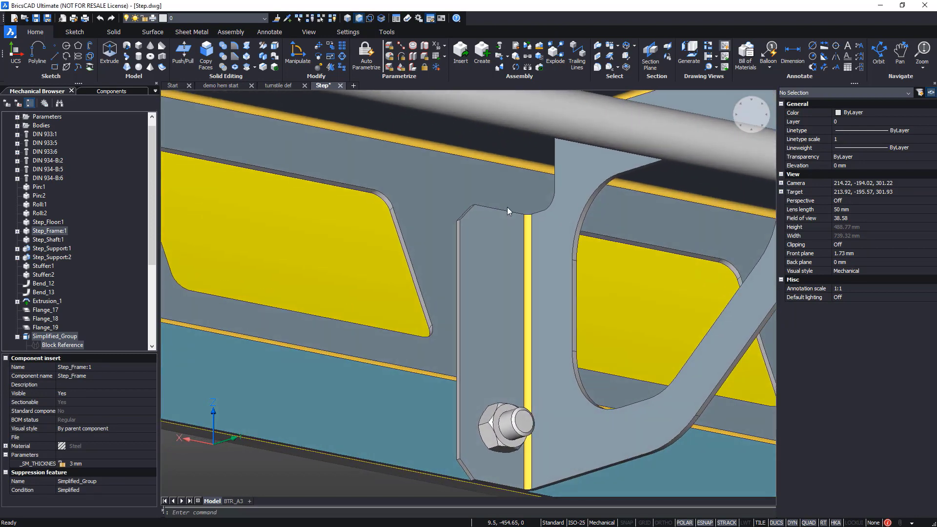
Move the three upper edge faces of the support plate's bolted flange down 80 mm to shorten the flange.
double_click(508, 206)
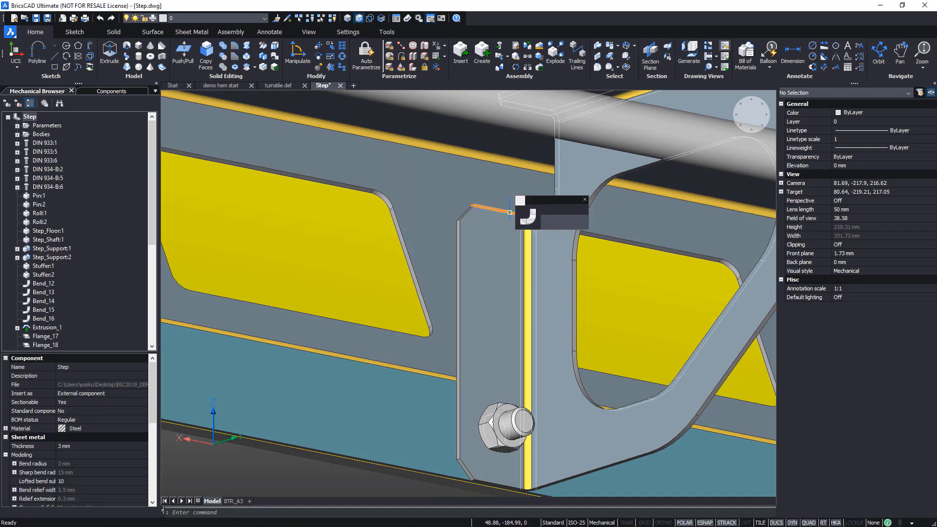
left_click(522, 215)
left_click(526, 215)
left_click(466, 213)
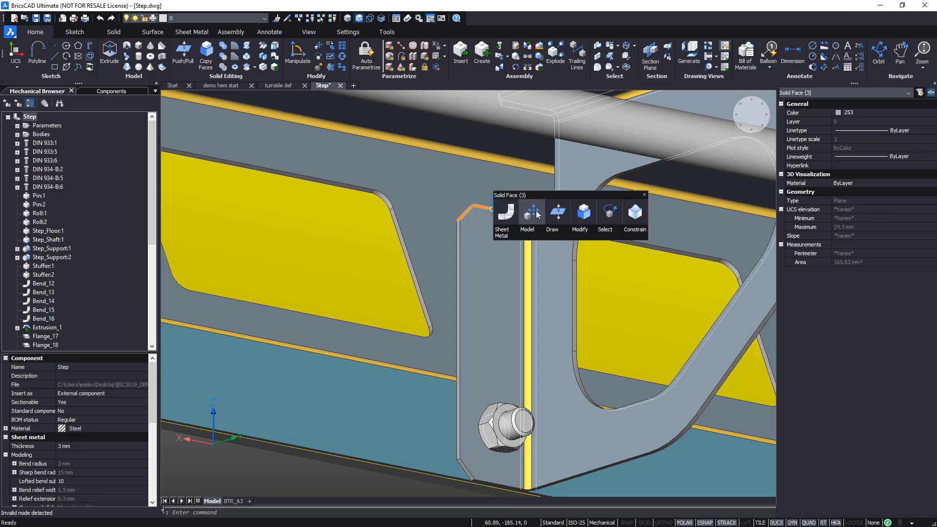
left_click(480, 209)
left_click(477, 206)
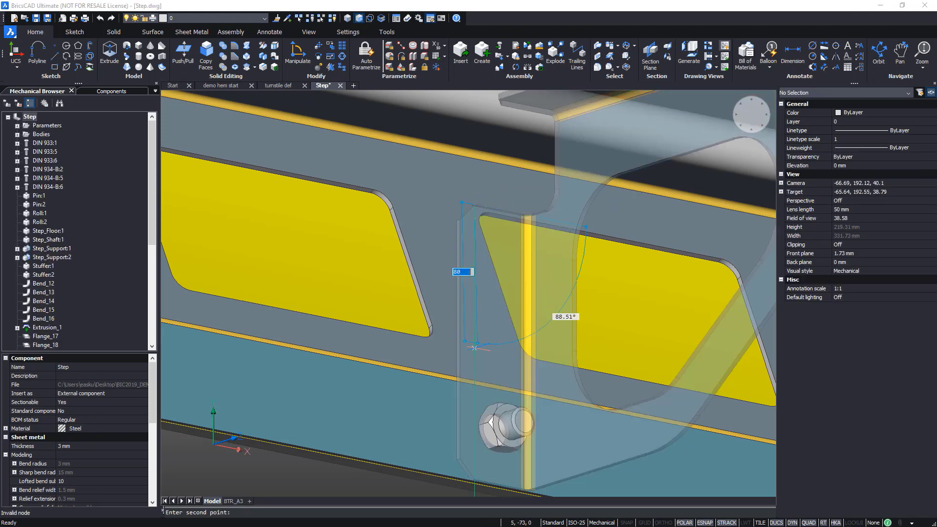
left_click(474, 348)
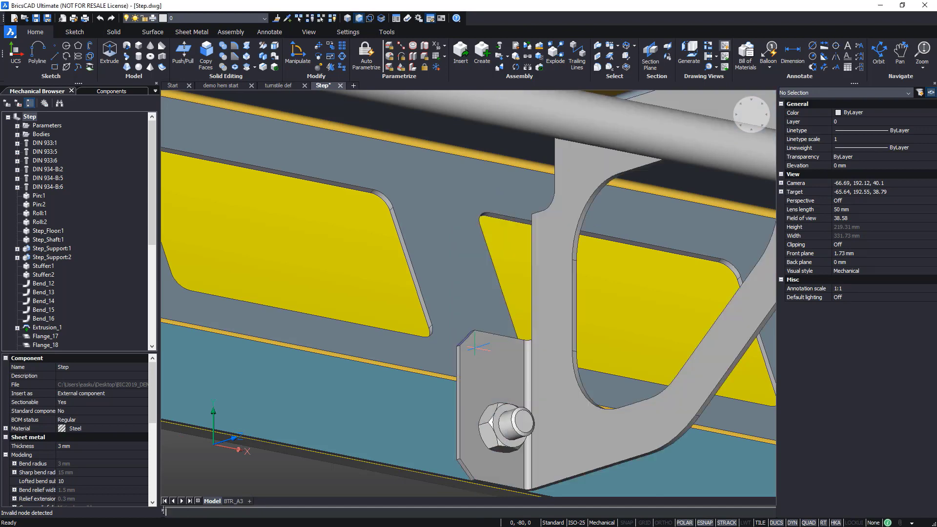
Create a bend relief on the shortened flange's bend with the Auto relief size.
mouse_move(529, 343)
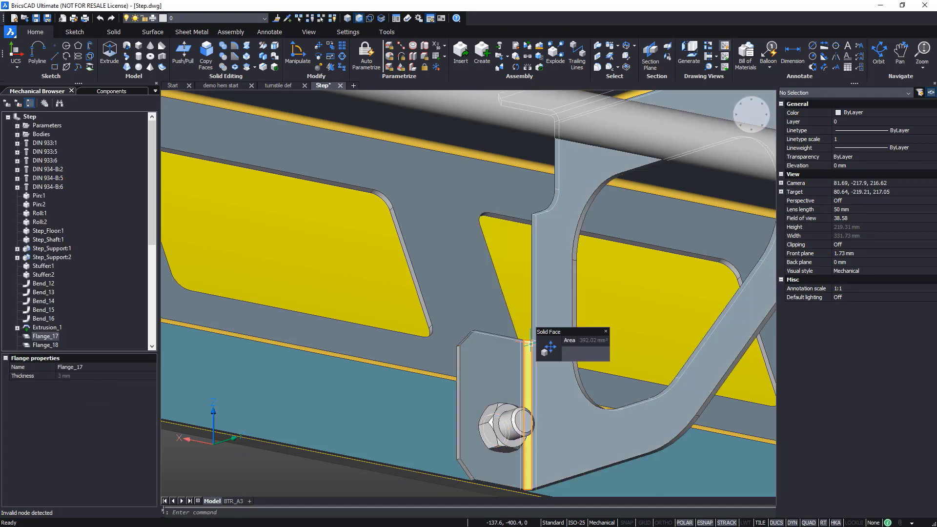
left_click(547, 344)
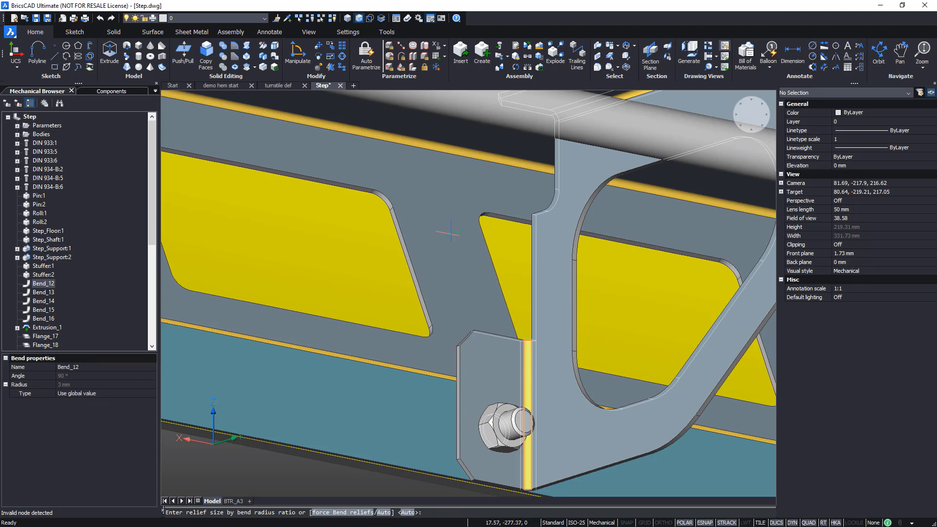
key("Return")
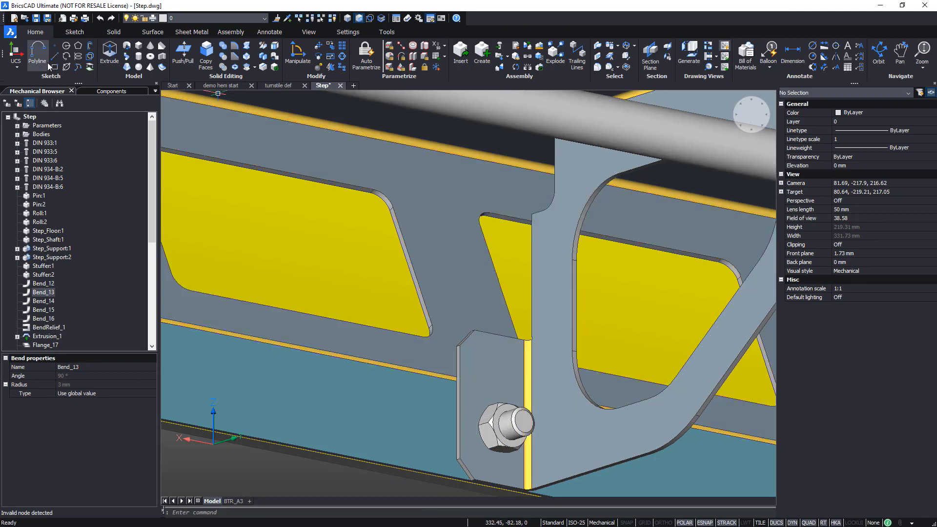
Draw an 80 by 40 mm rectangle on the frame's face, starting from the slanted edge of the opening beside the support plate.
left_click(53, 66)
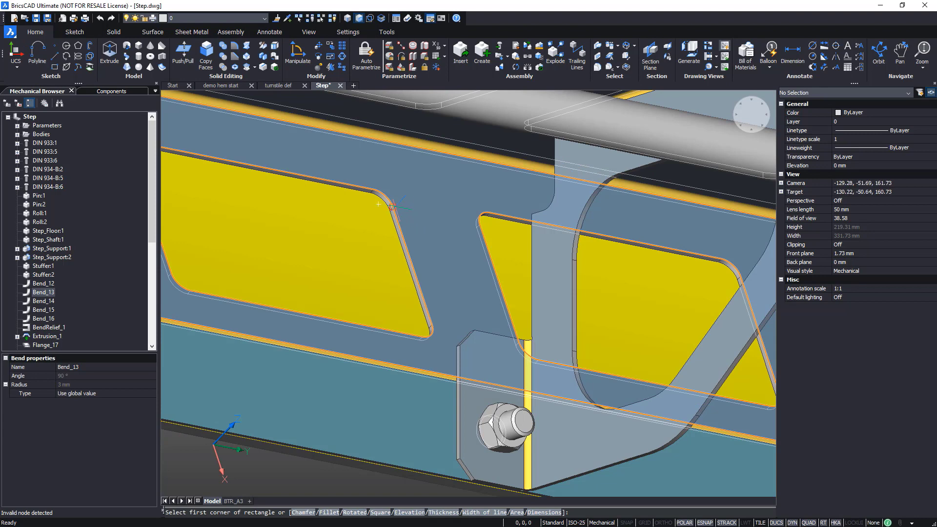
left_click(392, 206)
type("80")
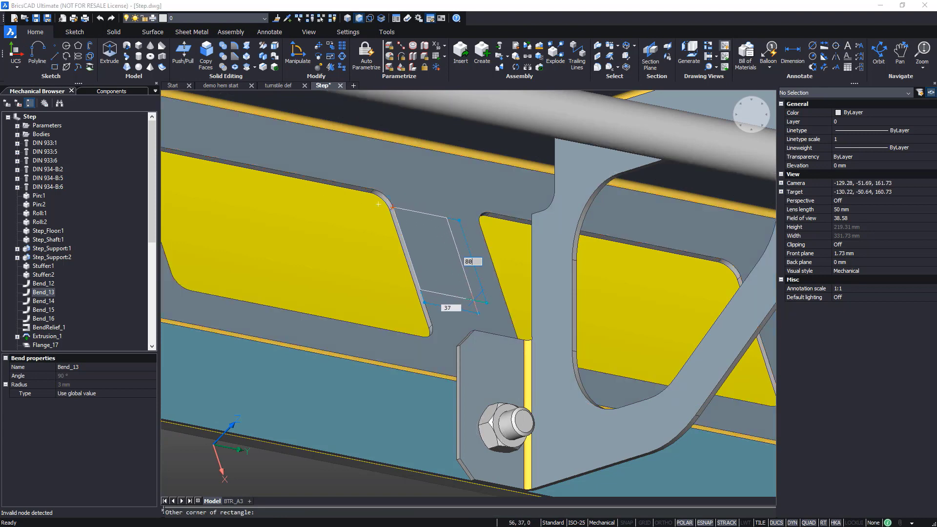
key("Tab")
type("40")
key("Return")
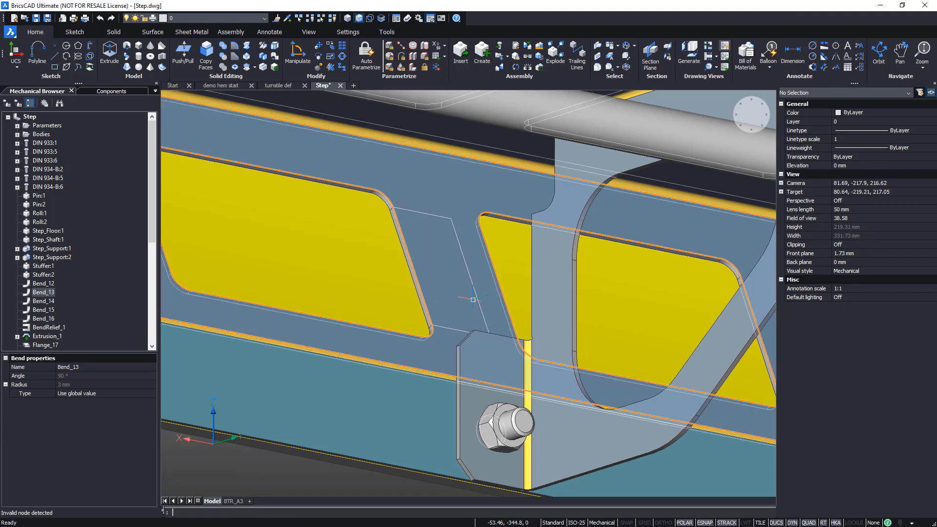
Create a bent flange on the support plate using the rectangle as its contour and the plate's large face as the connection.
left_click(474, 300)
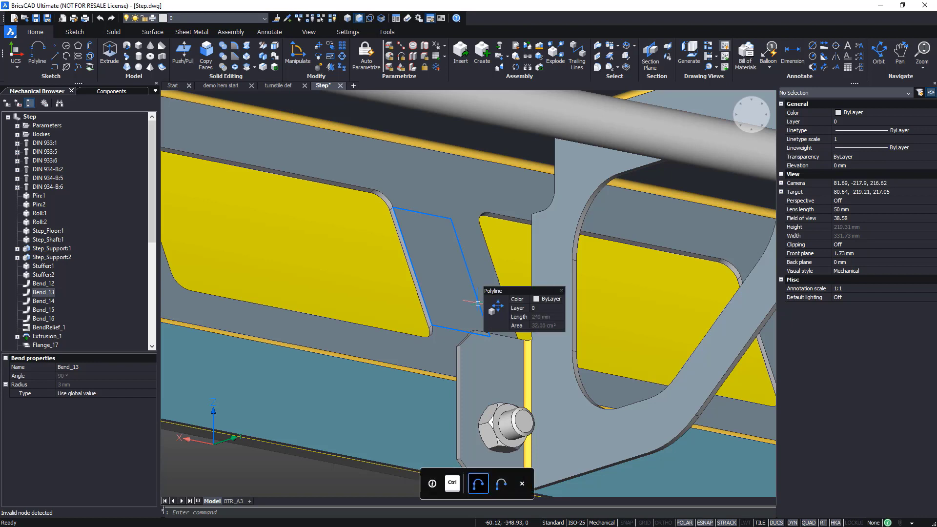
left_click(477, 303)
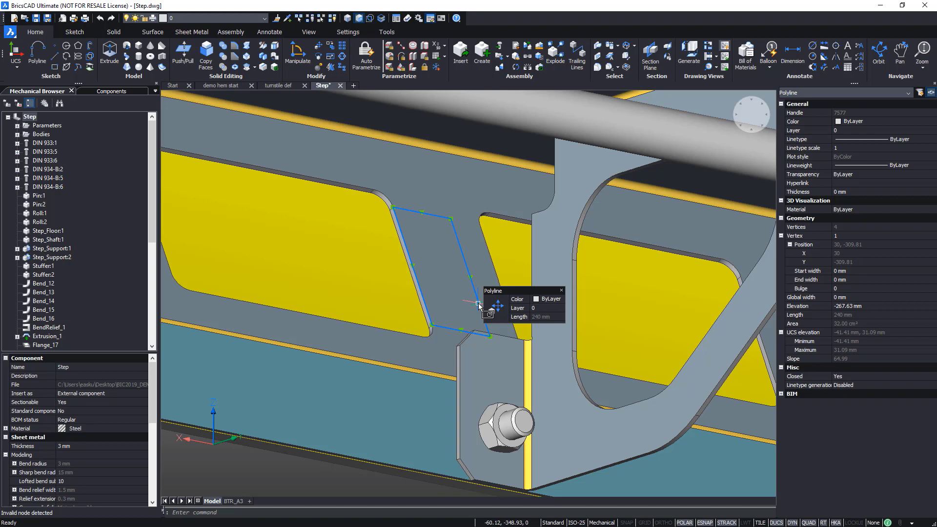
middle_click_drag(478, 303, 478, 303, "shift")
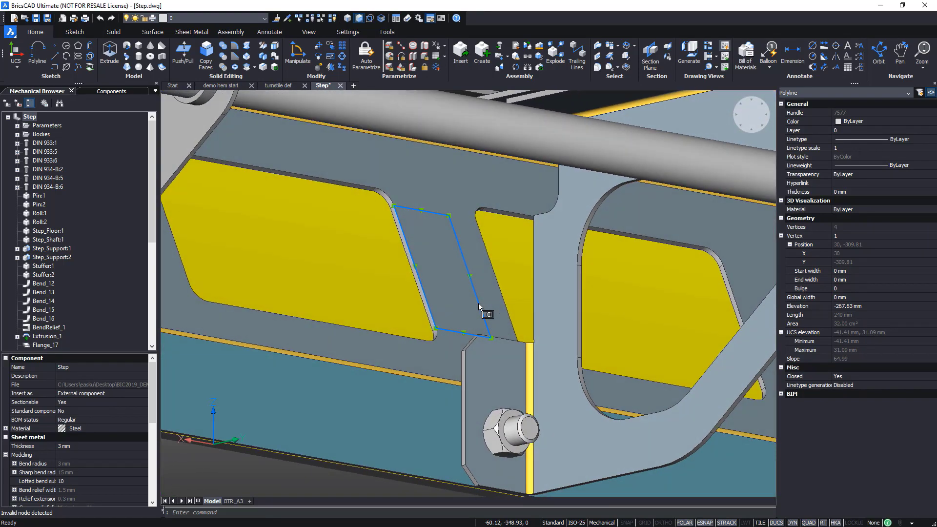
mouse_move(575, 263)
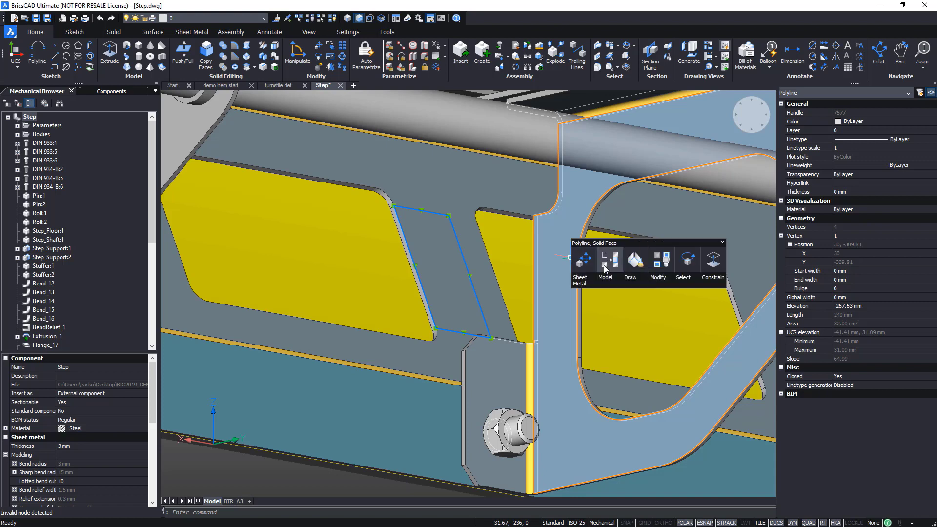
left_click(605, 267)
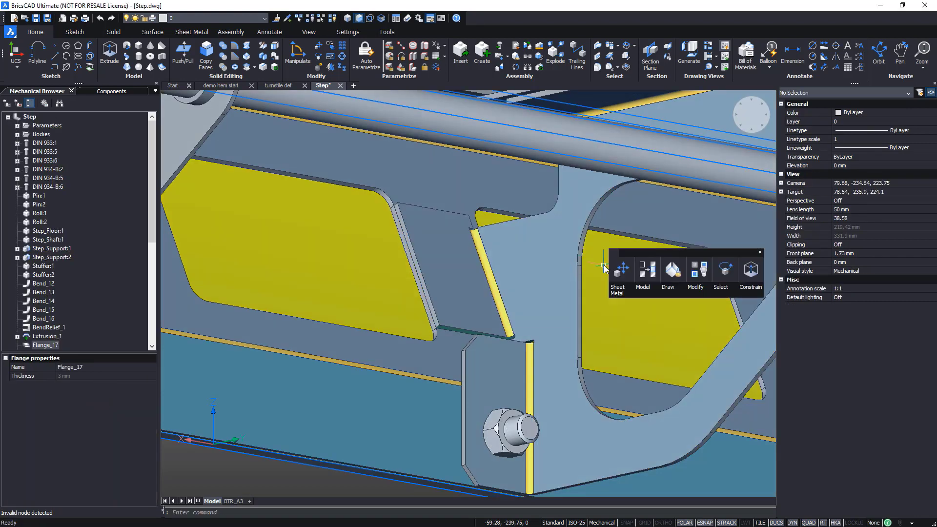
Chamfer the new flange's outer corners with a distance of 10 mm.
scroll(537, 274, "up", 2)
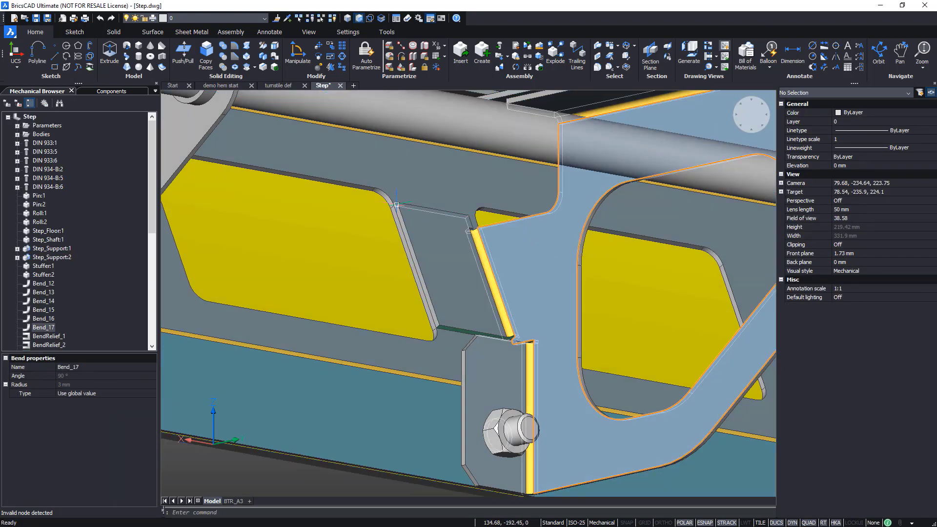
scroll(444, 291, "up", 5)
scroll(444, 290, "down", 5)
scroll(507, 351, "up", 5)
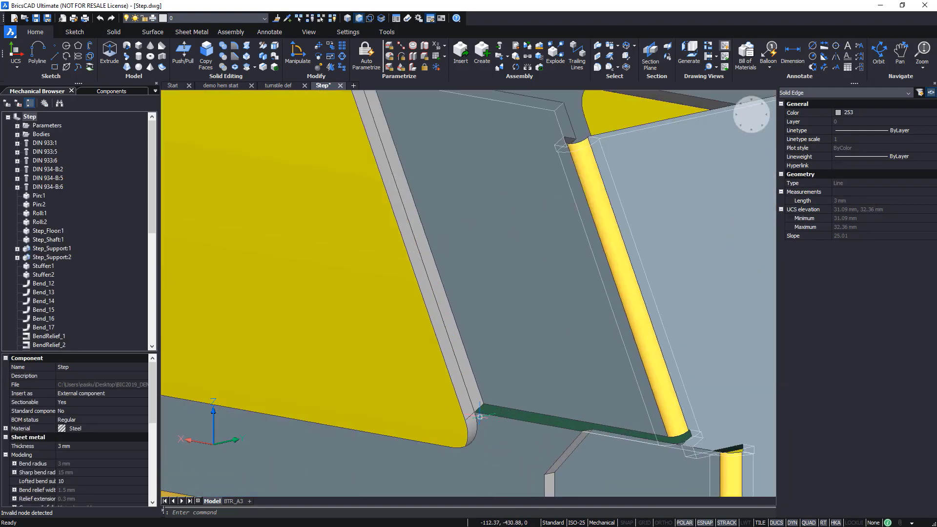
scroll(512, 356, "down", 4)
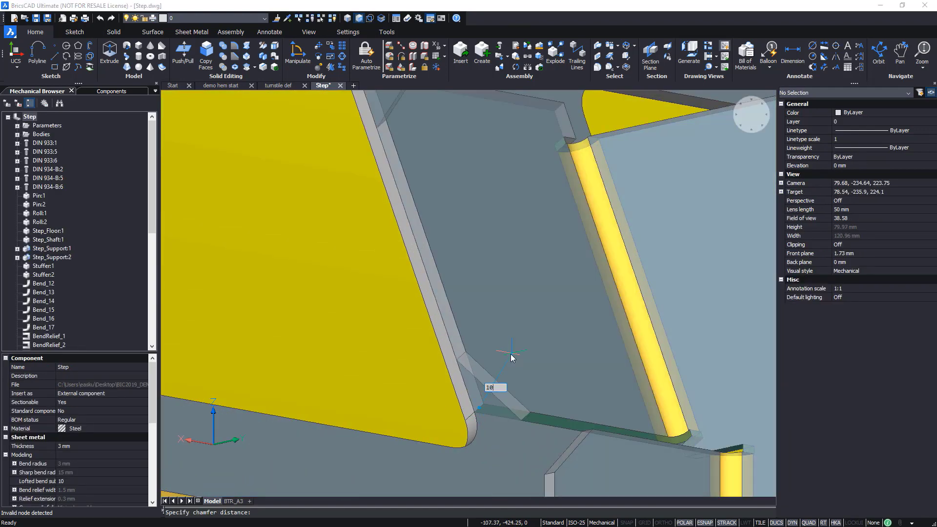
scroll(512, 347, "down", 3)
scroll(537, 350, "up", 3)
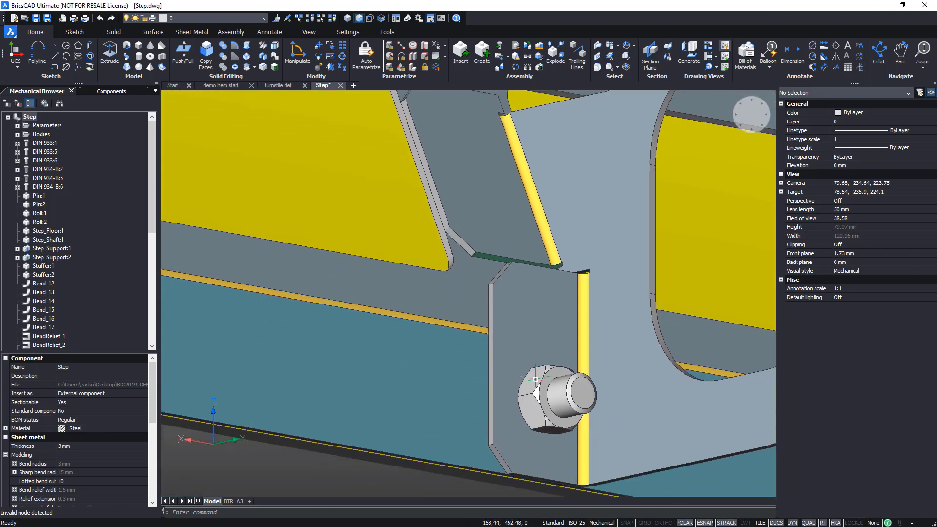
Hide the bolt and nut, and copy the bolt hole onto the new flange using the matching lower chamfer corners as reference points.
left_click(564, 390)
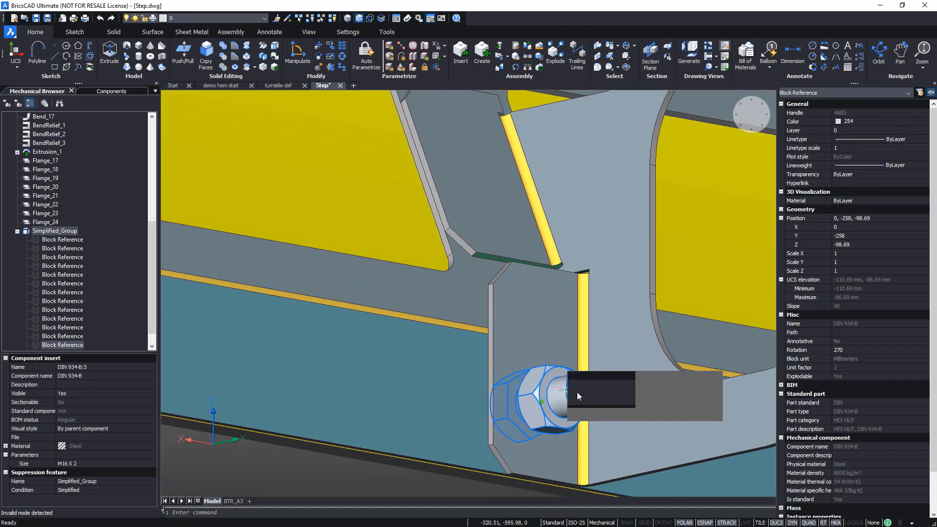
left_click(578, 394)
left_click(575, 406)
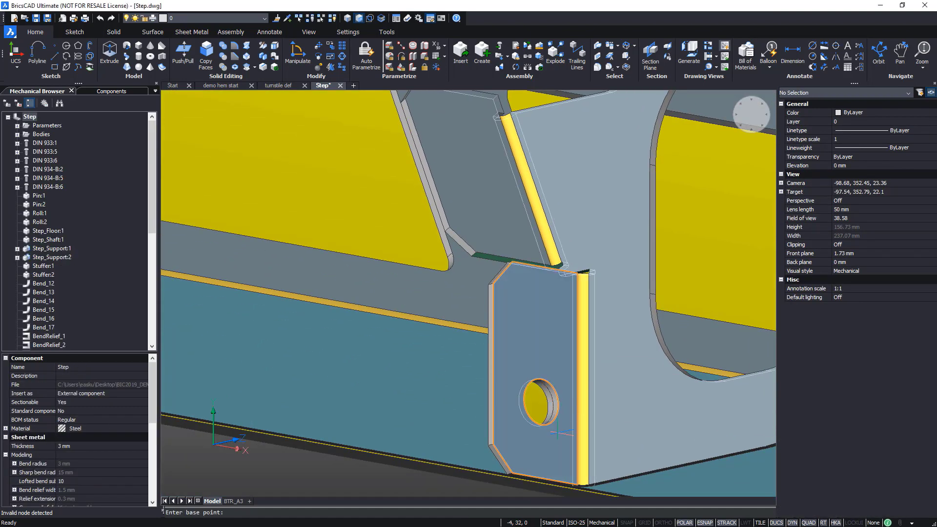
left_click(510, 471)
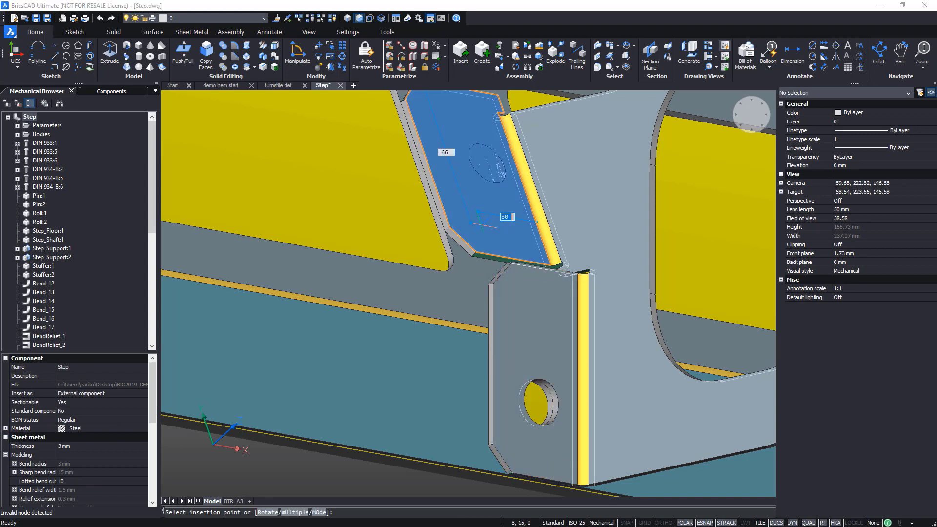
left_click(475, 253)
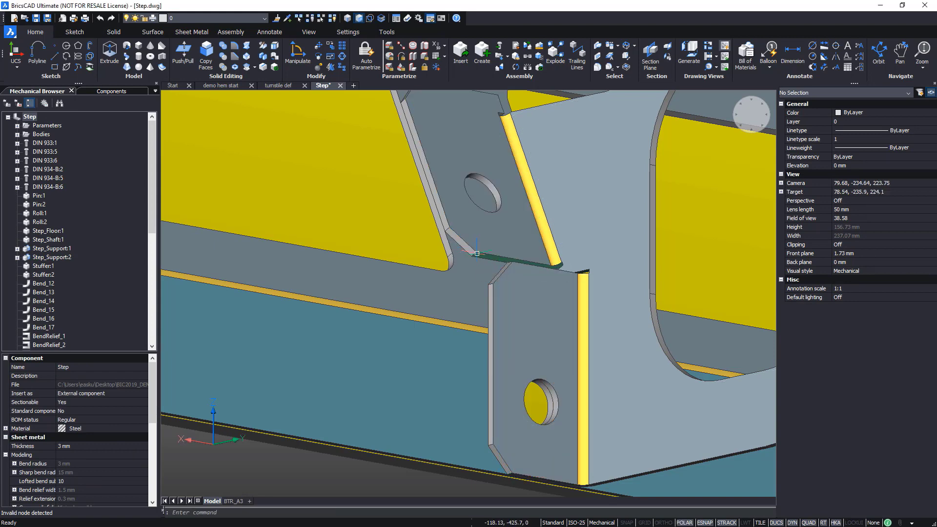
Extrude the copied hole's profile in subtract mode to cut through the frame behind the new flange.
left_click(505, 194)
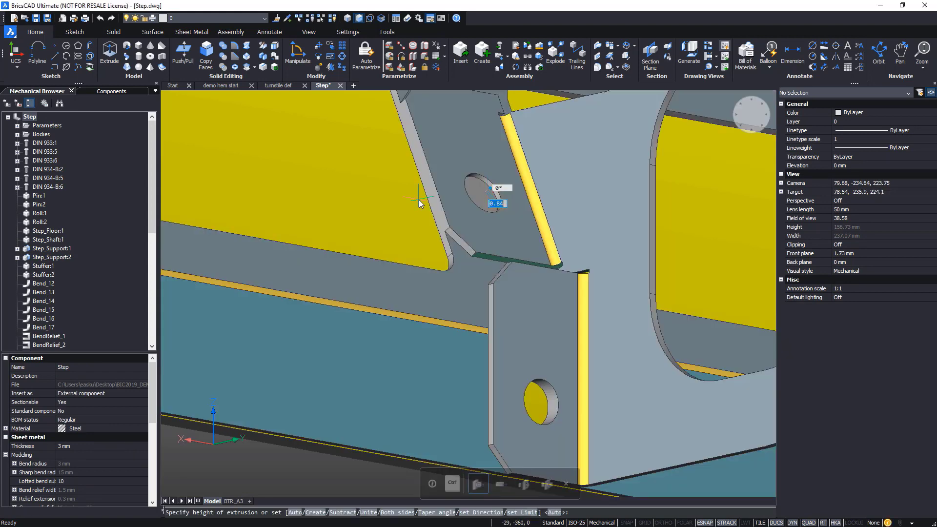
key("ctrl")
left_click(418, 200)
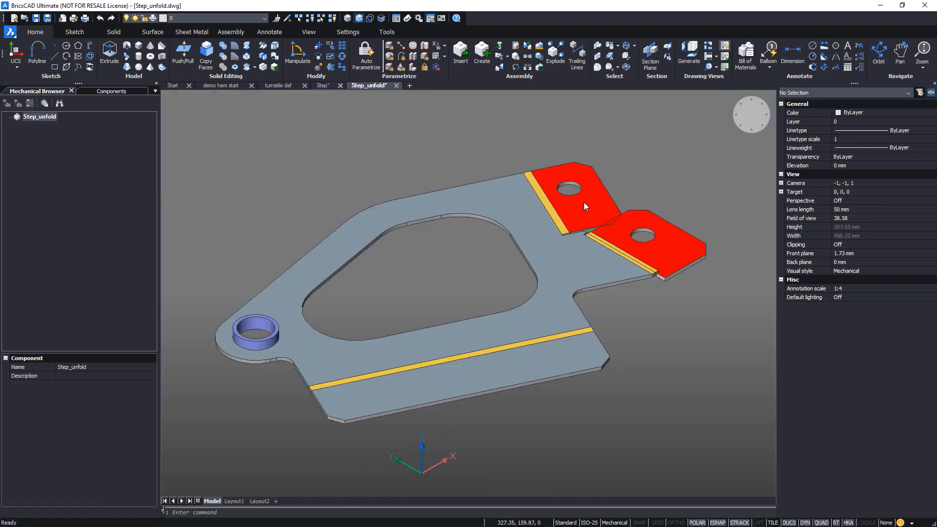
Push the lower flange's overlapping side face inward in the flat pattern to clear the collision with the neighbouring flange.
mouse_move(585, 206)
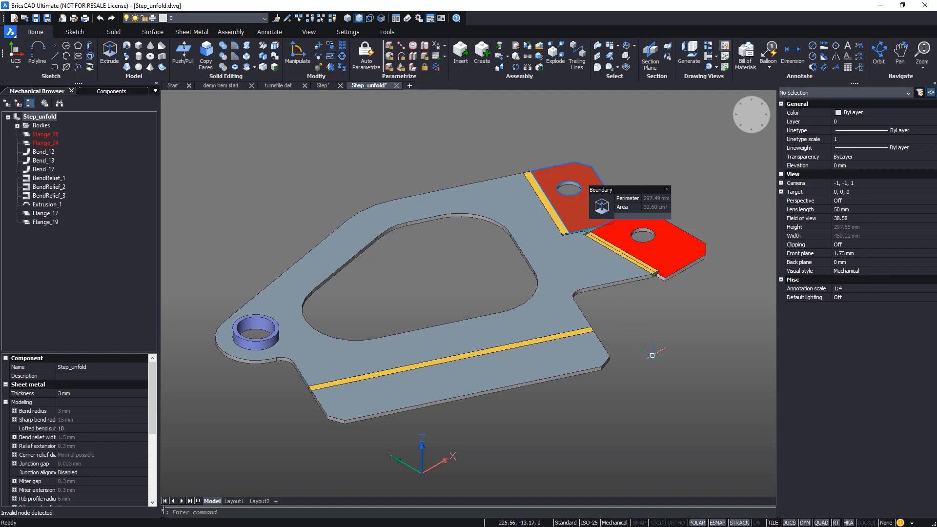
middle_click_drag(653, 353, 653, 354, "shift")
scroll(652, 353, "up", 5)
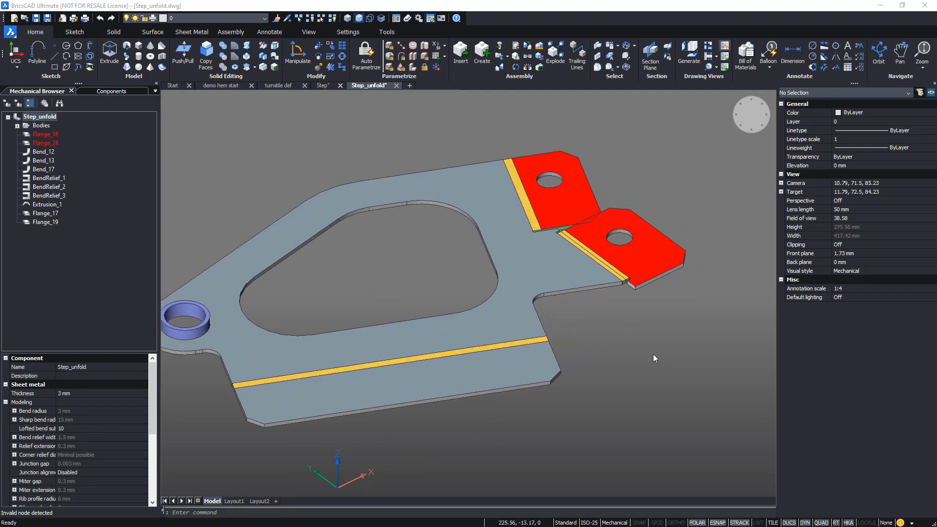
scroll(653, 353, "up", 5)
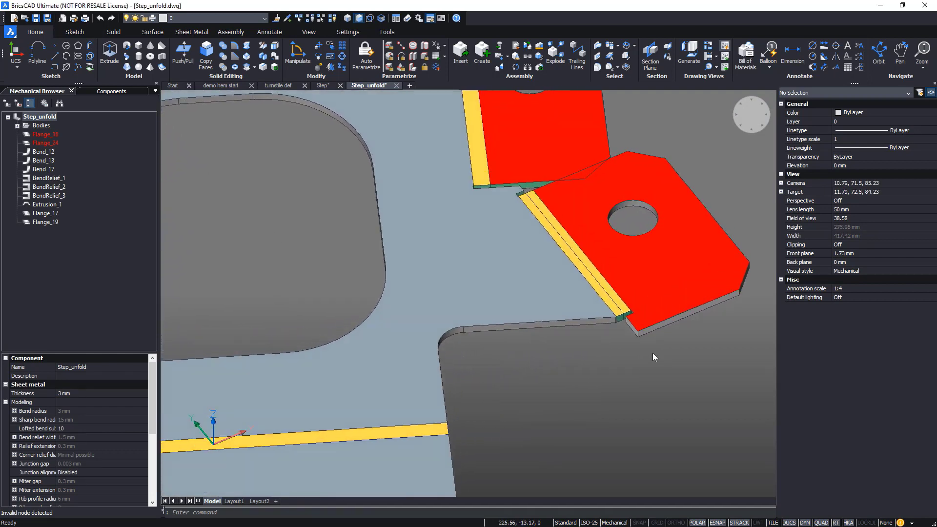
middle_click_drag(653, 354, 653, 355, "shift")
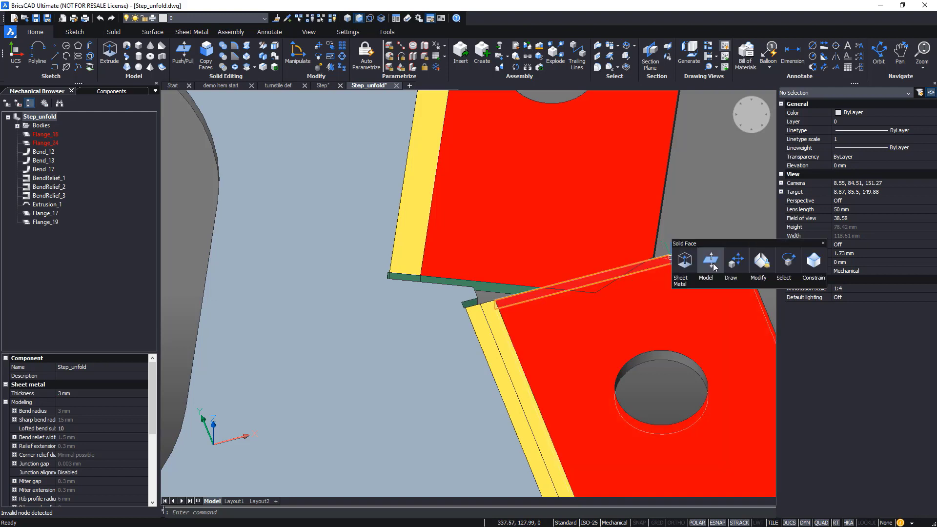
left_click(711, 263)
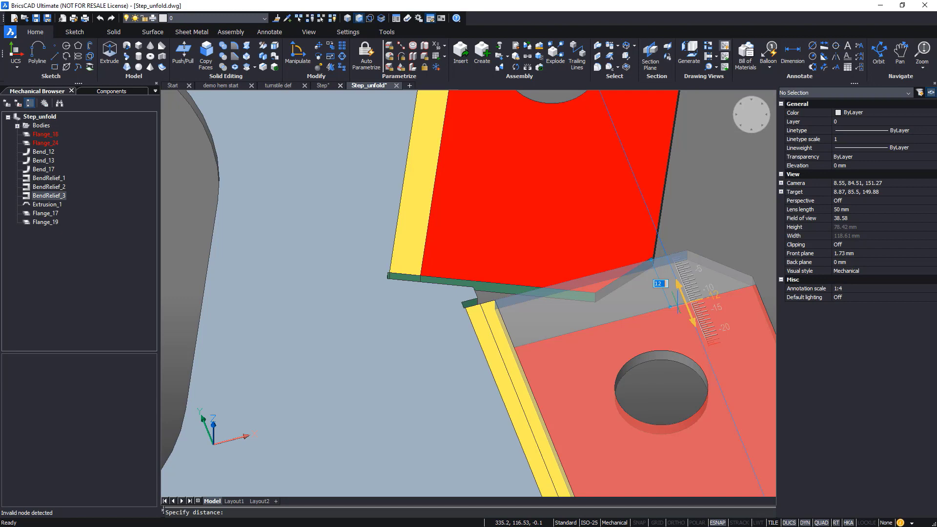
key("Return")
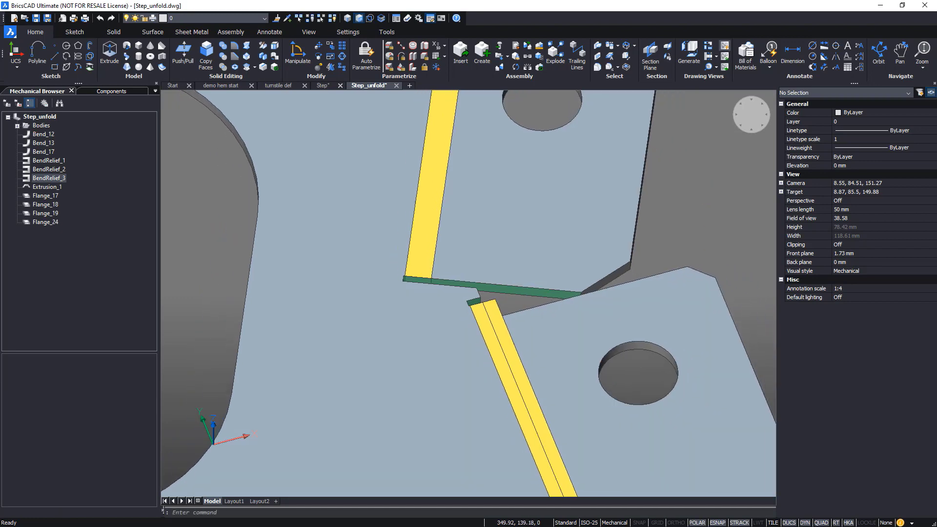
Switch back to the Step drawing from the unfolded part.
scroll(522, 140, "down", 5)
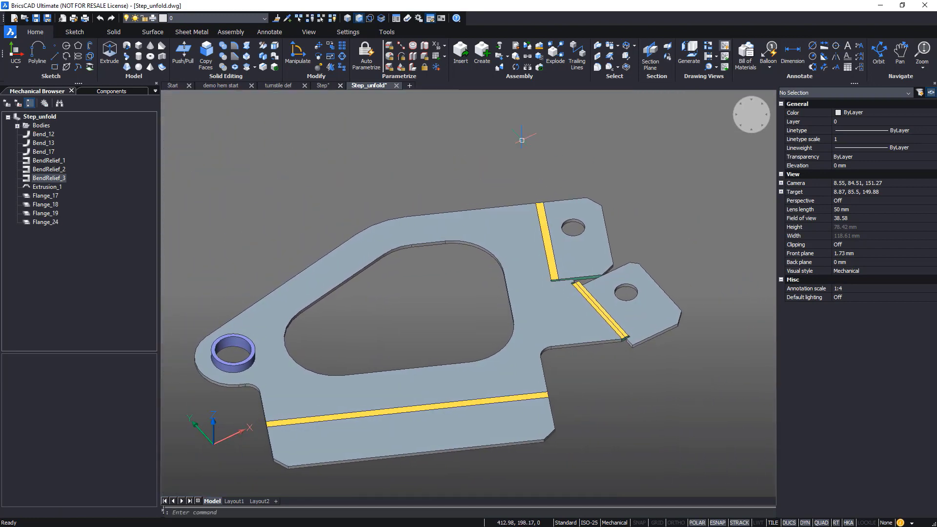
left_click(330, 86)
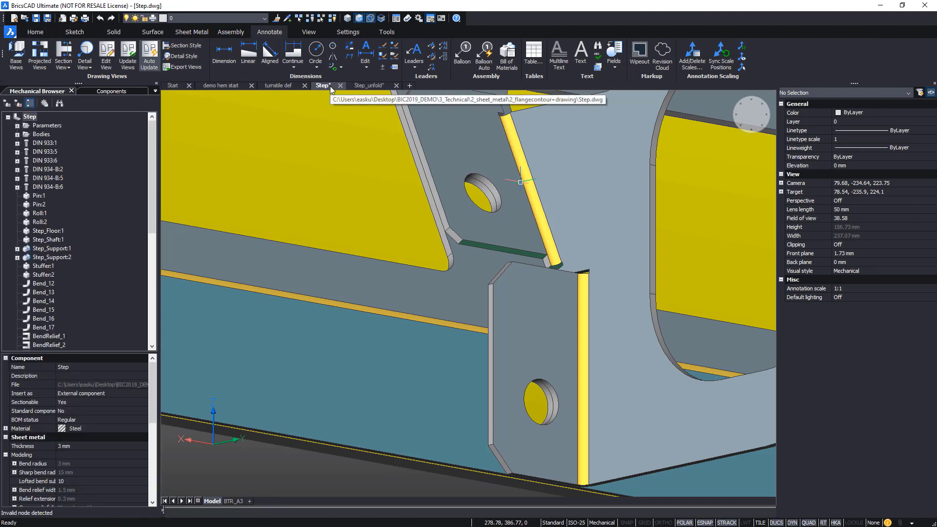
Generate drawing views of the support bracket on the BTR_A3 sheet: a base view, a projected view beside it and an isometric view.
mouse_move(463, 160)
scroll(415, 359, "down", 6)
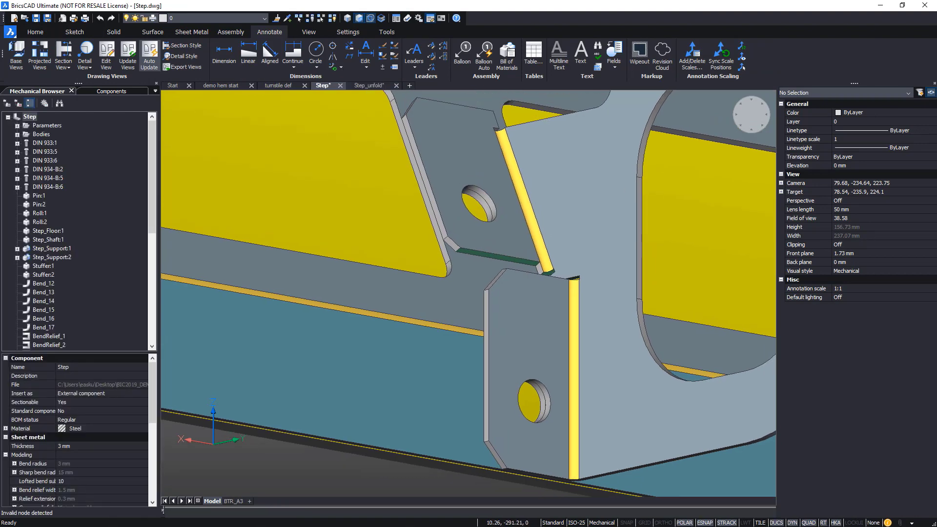
scroll(417, 323, "down", 3)
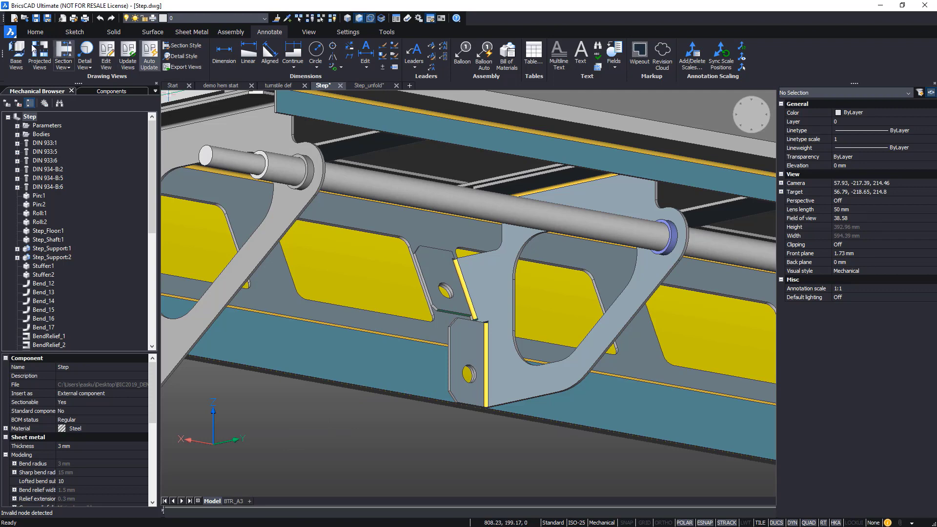
left_click(17, 52)
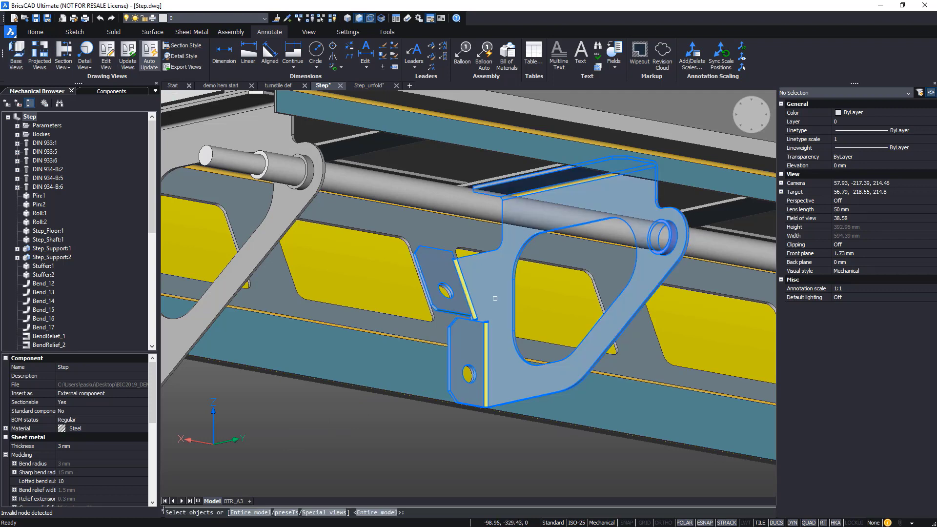
key("Return")
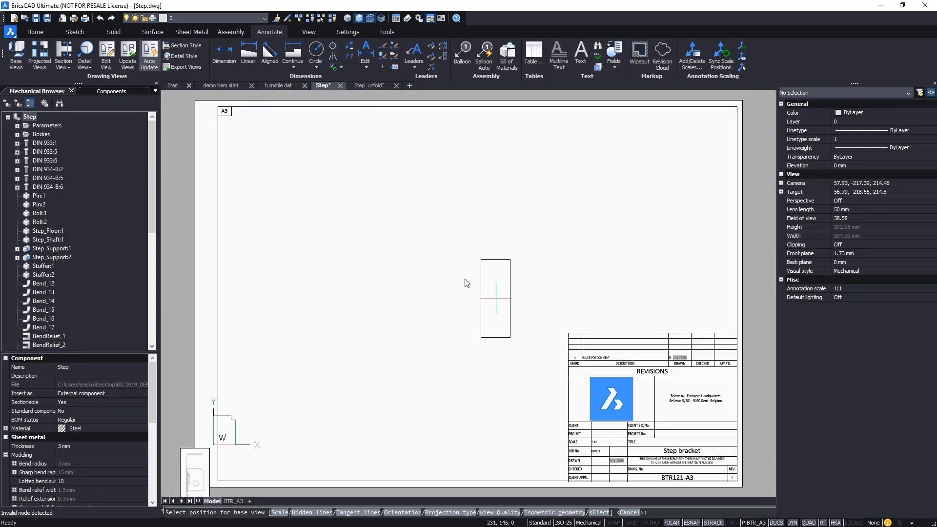
left_click(261, 165)
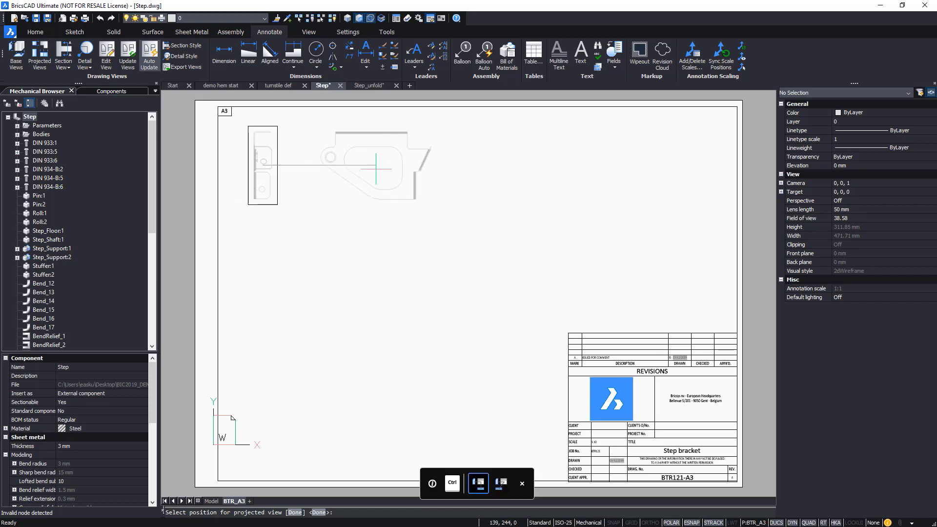
left_click(376, 166)
left_click(346, 309)
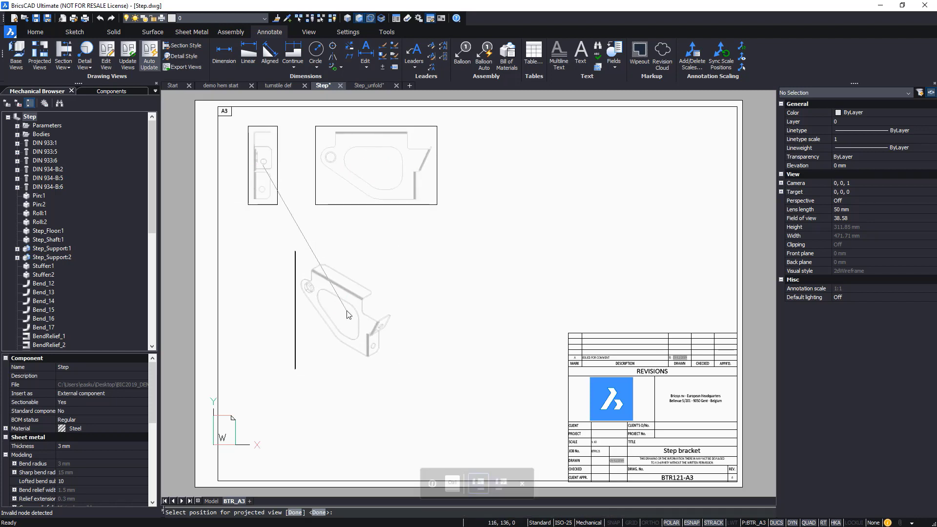
key("Return")
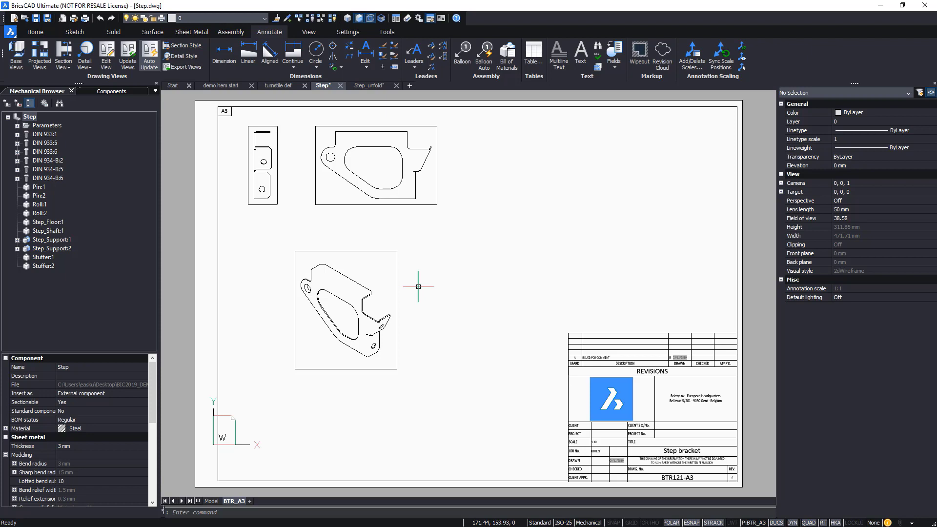
Add the support bracket's associated unfolded view to the empty area of the BTR_A3 sheet above the title block.
middle_click(368, 430)
middle_click(368, 431)
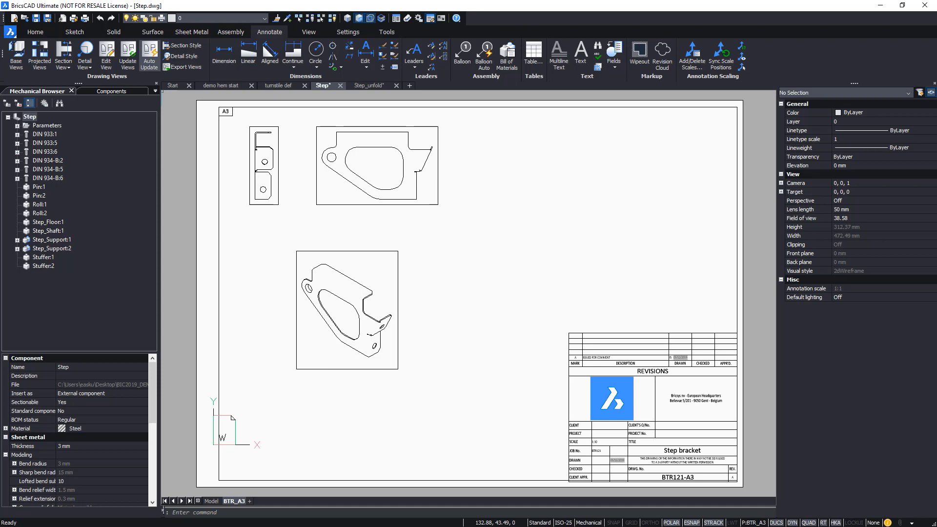
left_click(213, 501)
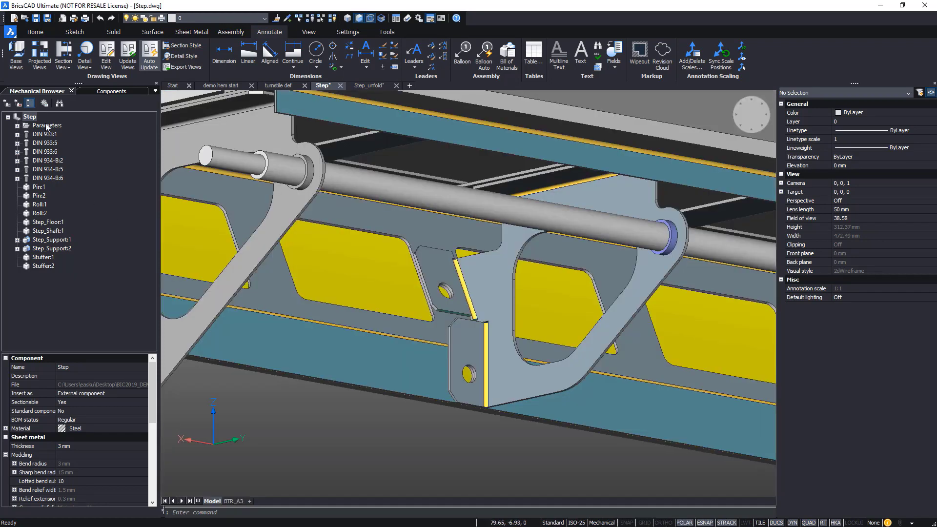
left_click(16, 54)
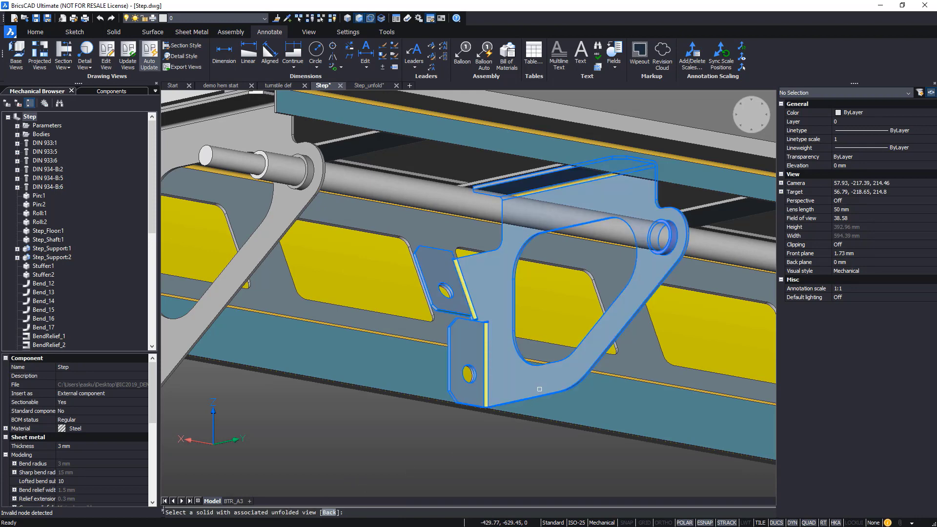
left_click(540, 390)
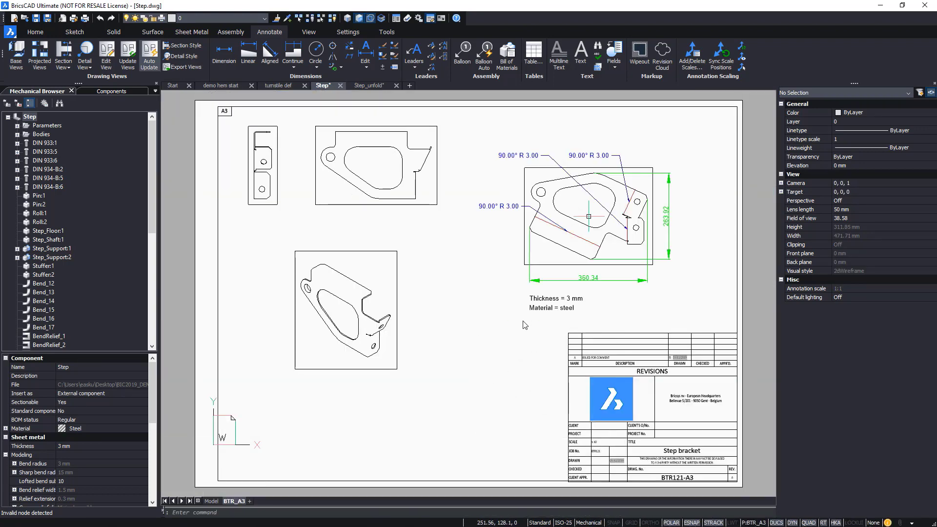
right_click(480, 329)
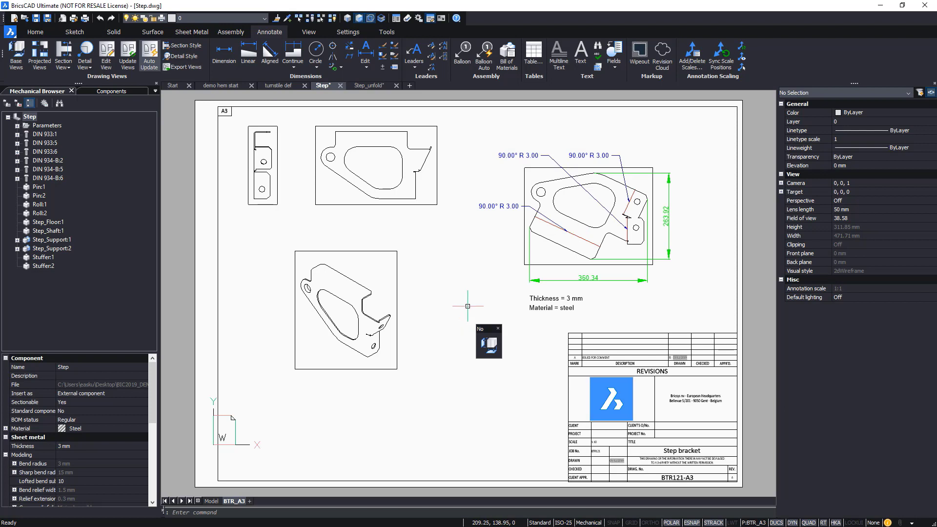
Add linear dimensions for the projected view's upper edge and for the base view's overall height and lower flange width.
left_click(247, 52)
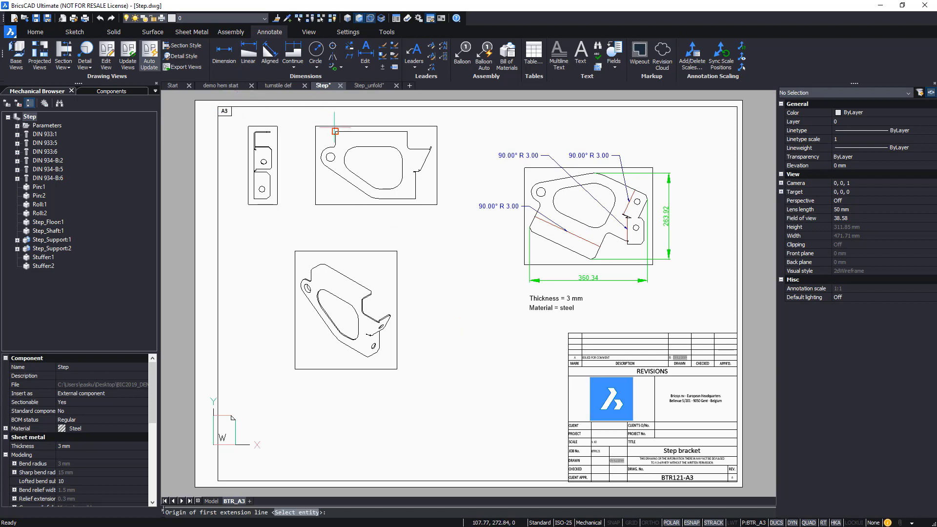
left_click(400, 131)
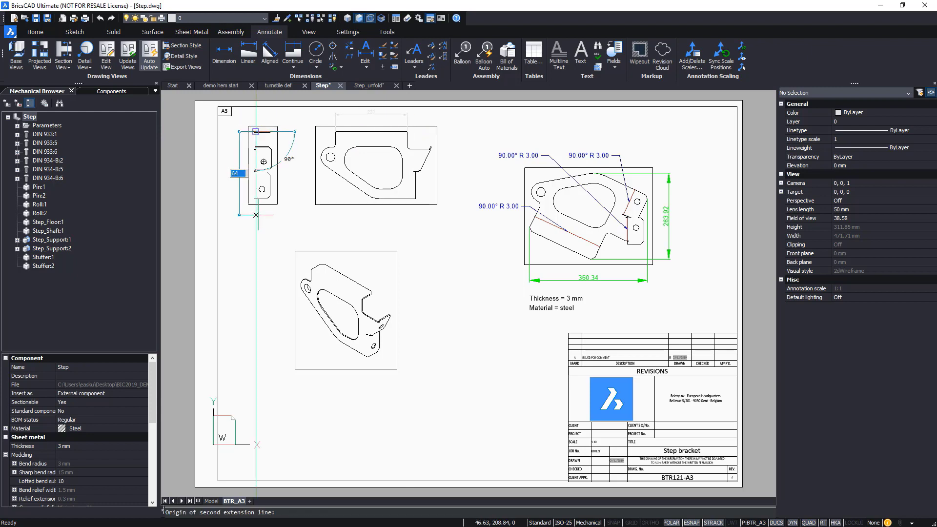
left_click(252, 200)
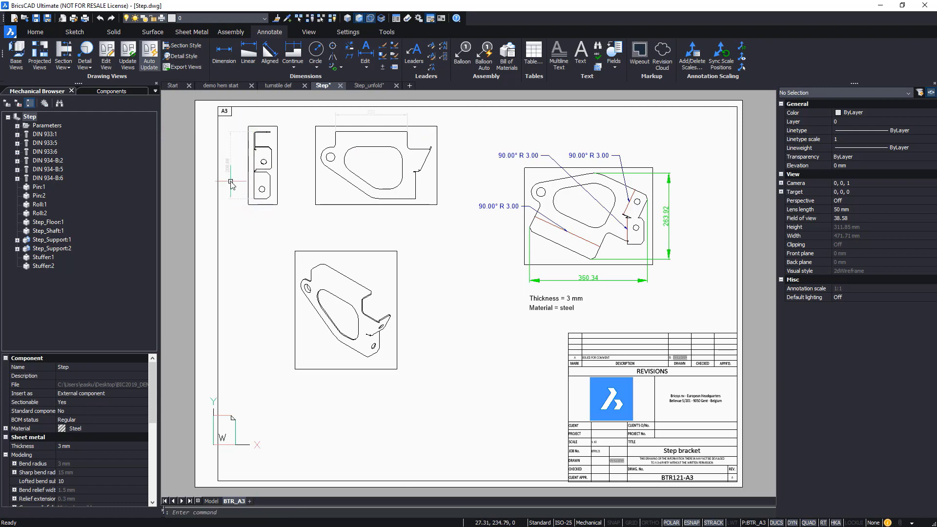
key("Return")
left_click(253, 199)
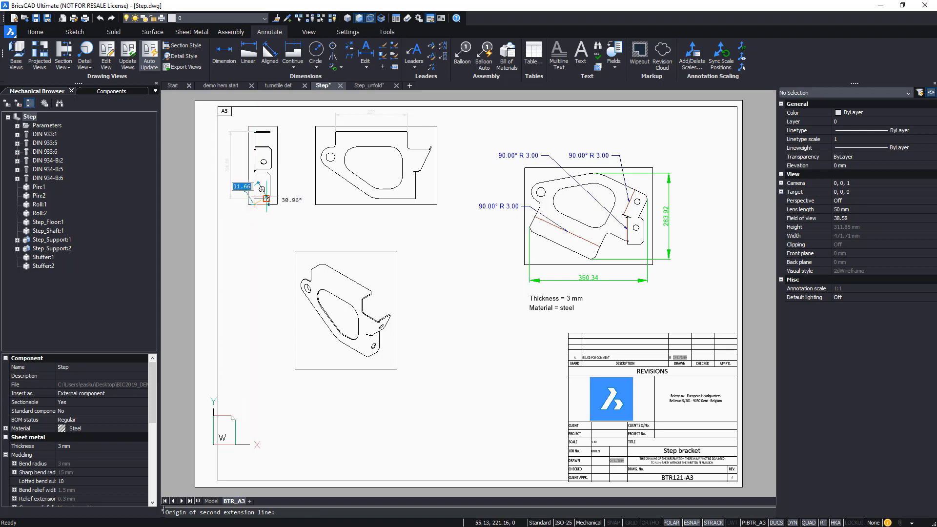
left_click(262, 190)
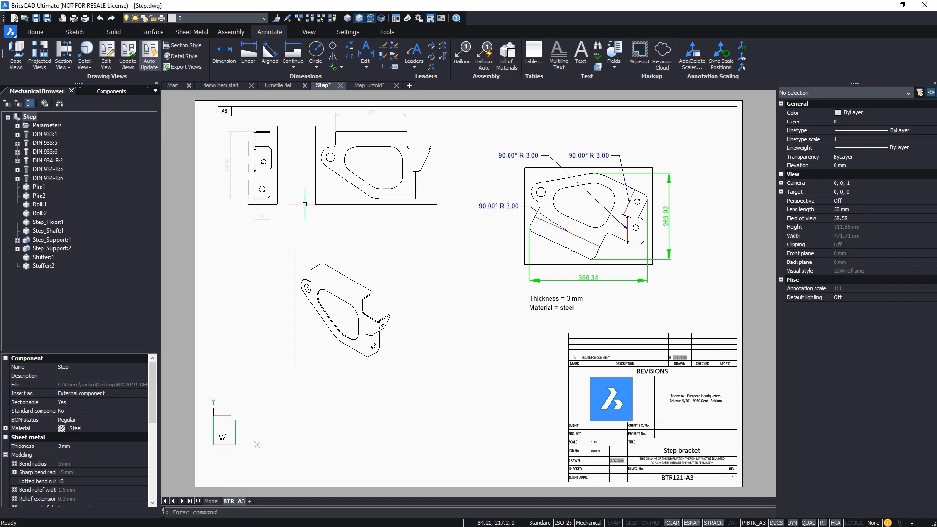
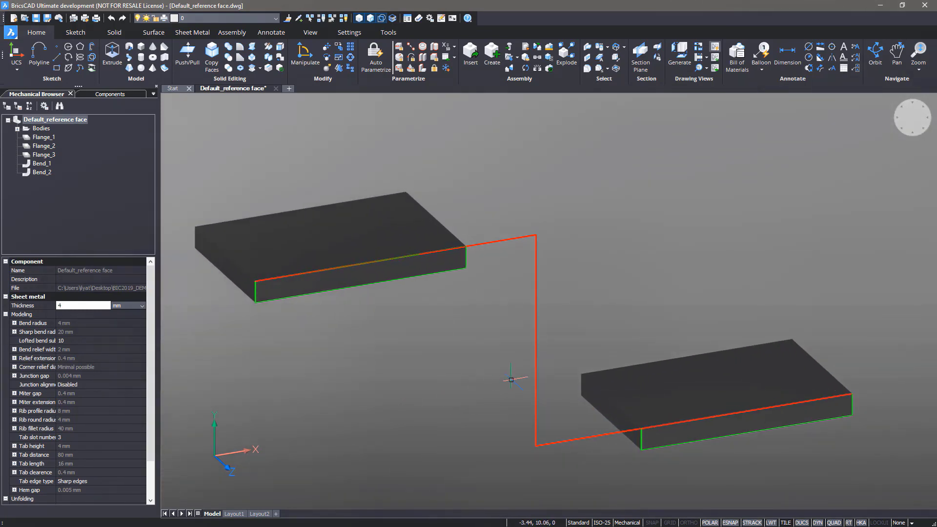
Extrude the red stepped polyline into a sheet metal body with bends in the Default_reference face drawing.
left_click(536, 370)
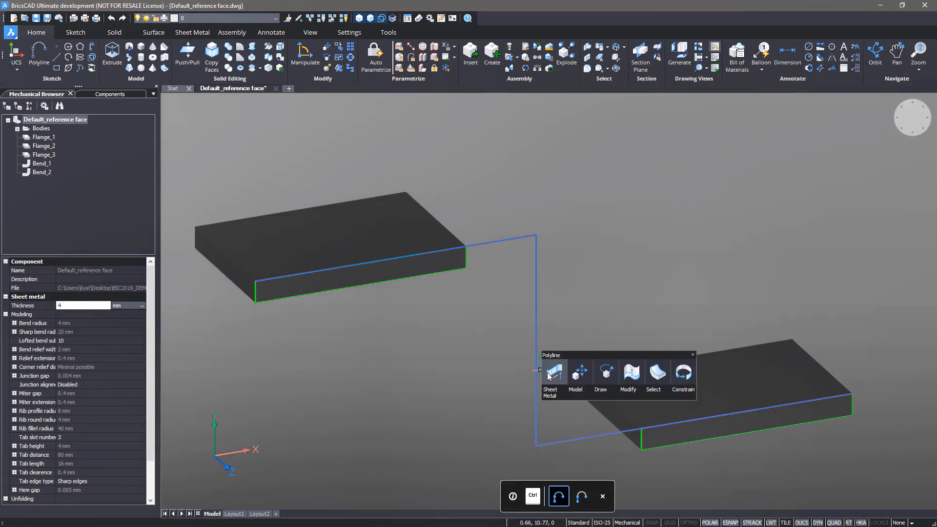
left_click(548, 376)
left_click(469, 347)
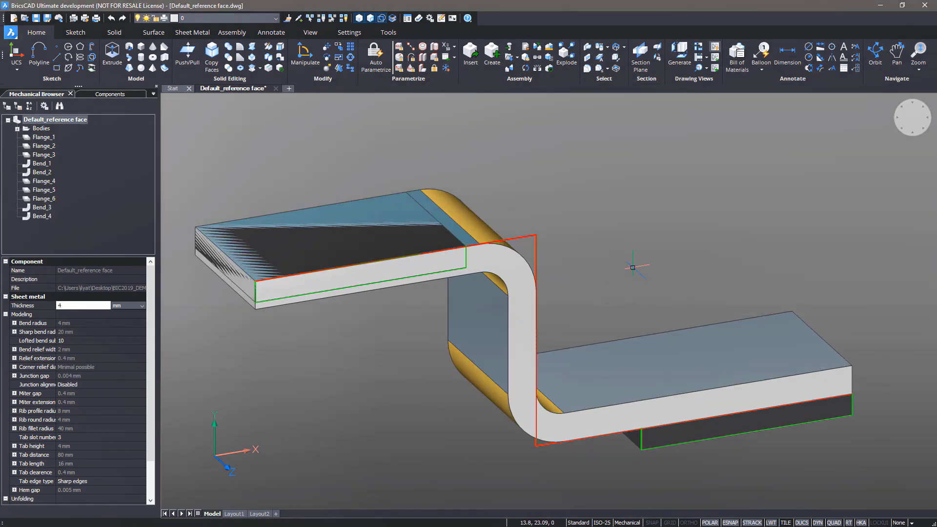
Flip the reference side of the upper flange so that its thickness lies above the polyline.
scroll(429, 261, "up", 5)
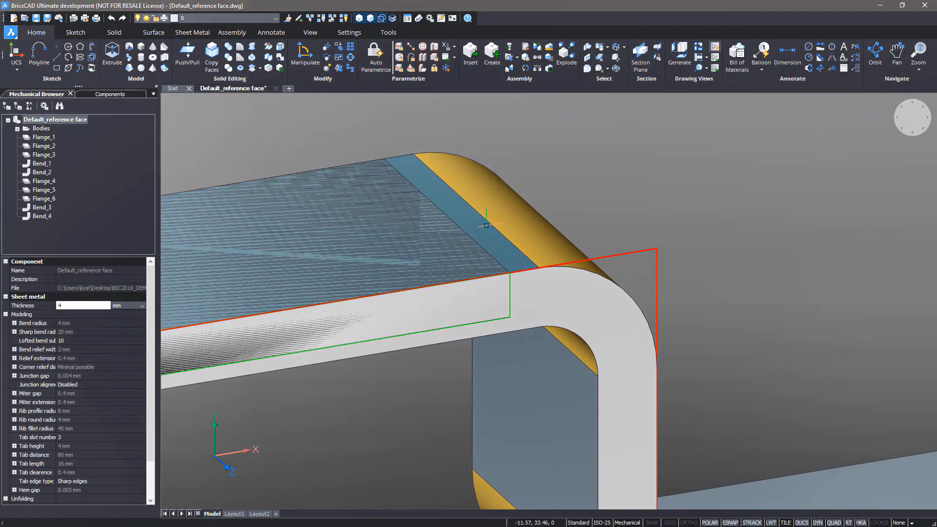
mouse_move(484, 229)
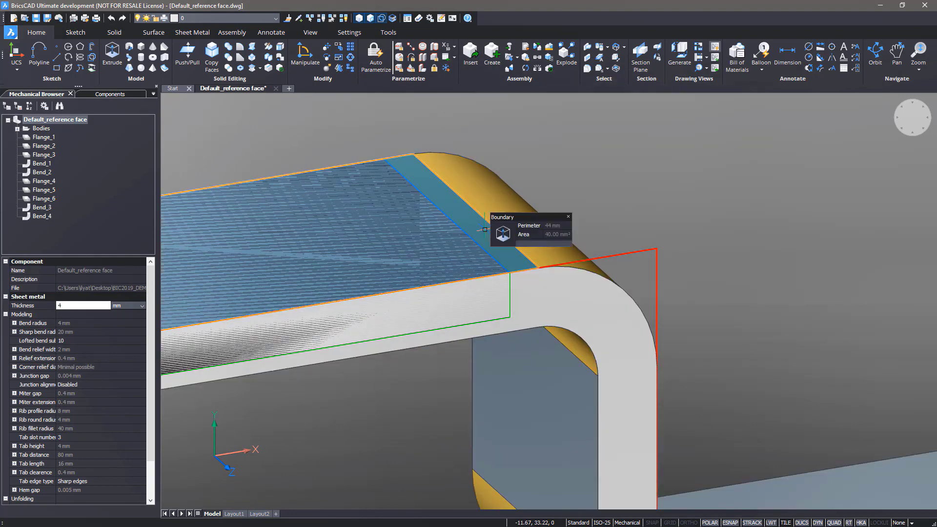
key("Tab")
left_click(499, 235)
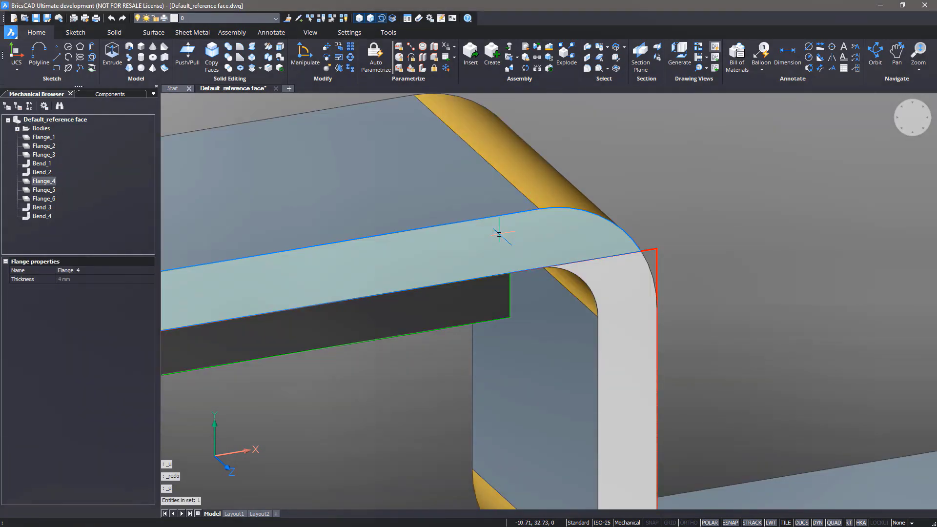
scroll(627, 324, "down", 5)
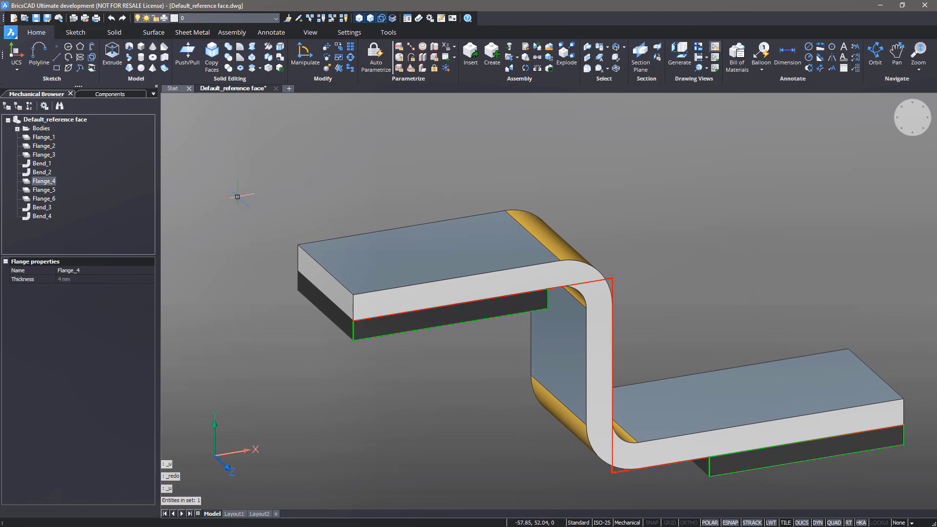
Try a sheet metal thickness of 6 mm on the part, undoing and redoing the change to compare the growth direction.
left_click(76, 119)
left_click(75, 305)
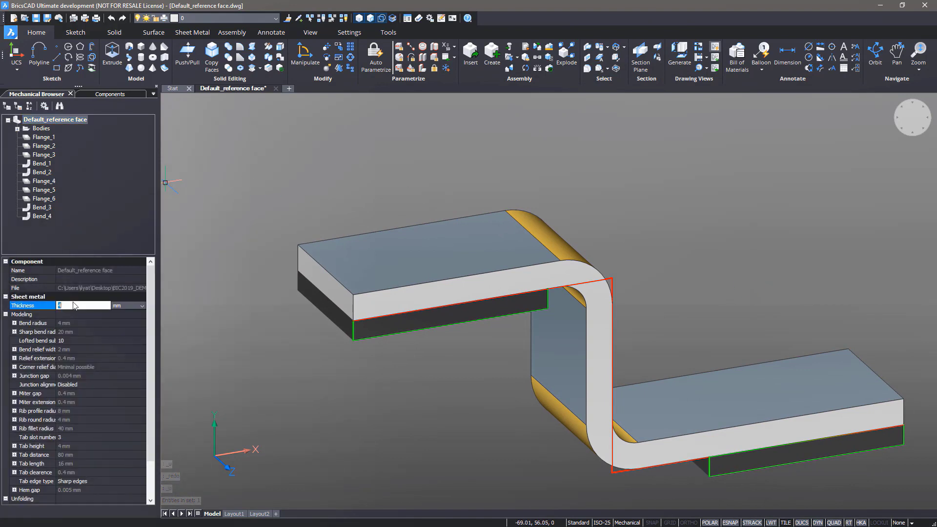
type("6")
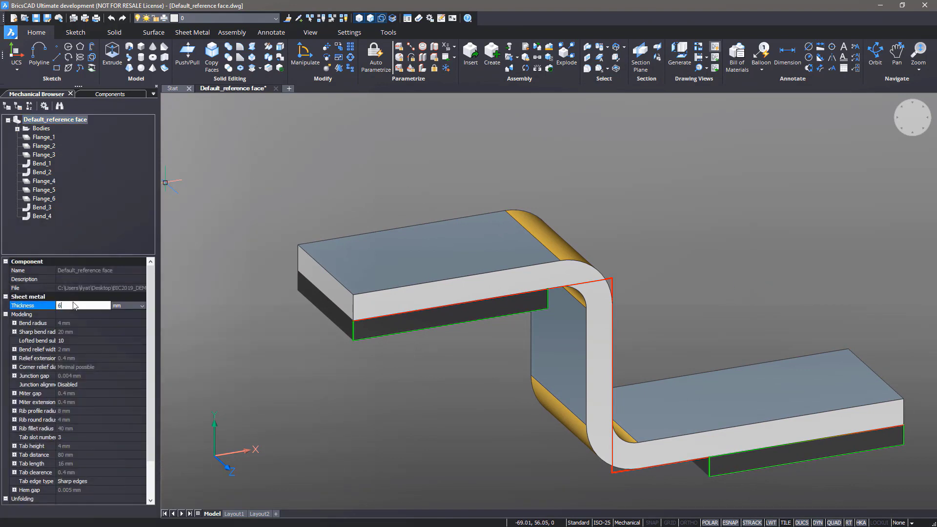
key("Return")
key("ctrl+z")
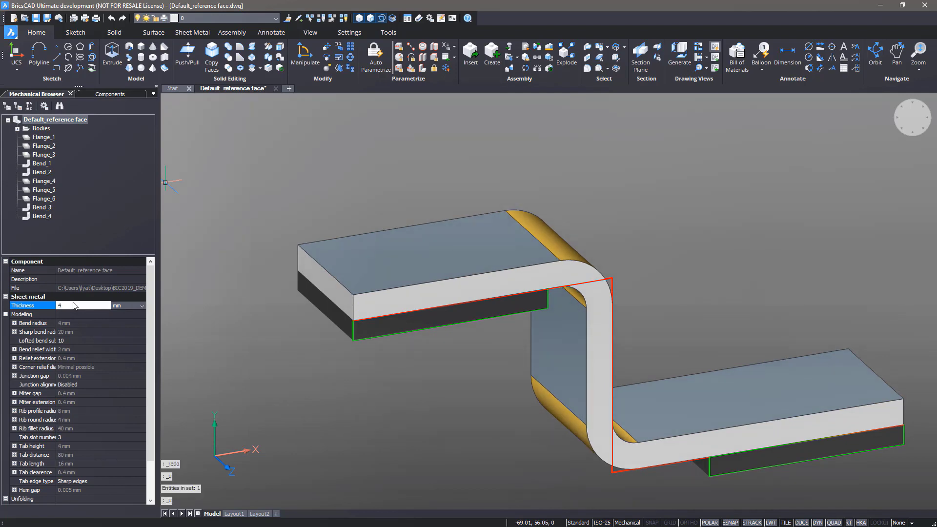
key("ctrl+y")
key("ctrl+z")
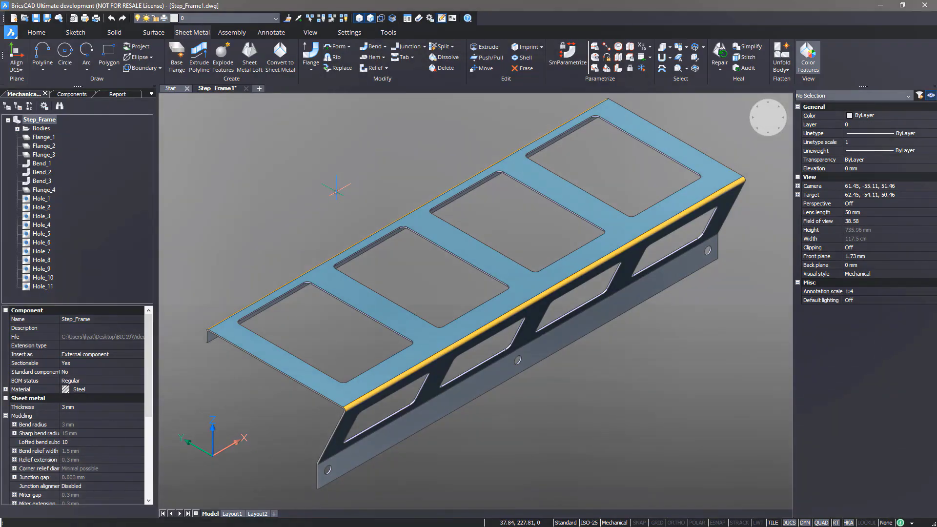
Run SmParametrize on the whole Step_Frame body to create its constraints and hole arrays automatically.
left_click(567, 54)
left_click(195, 344)
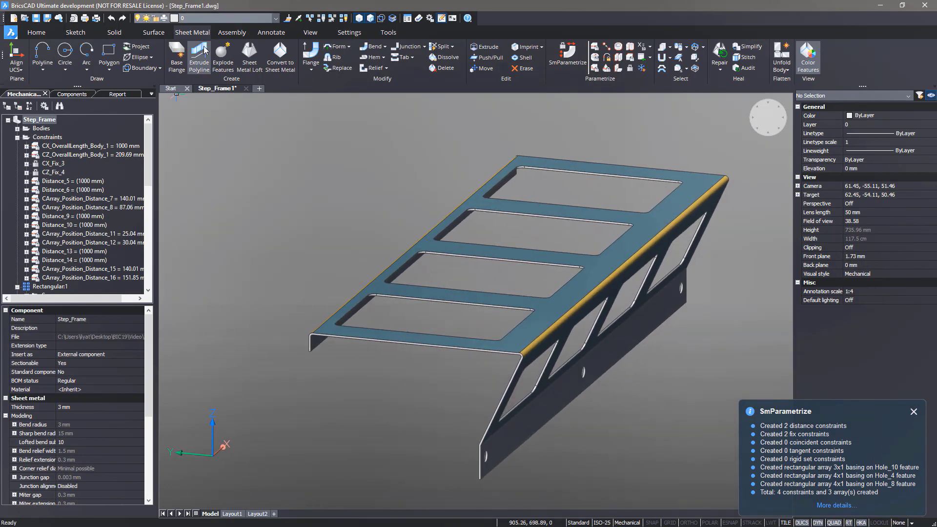
Thaw the BC_SUBTRACT layer to inspect the bodies that cut the frame's holes, and freeze it again.
left_click(188, 20)
left_click(146, 40)
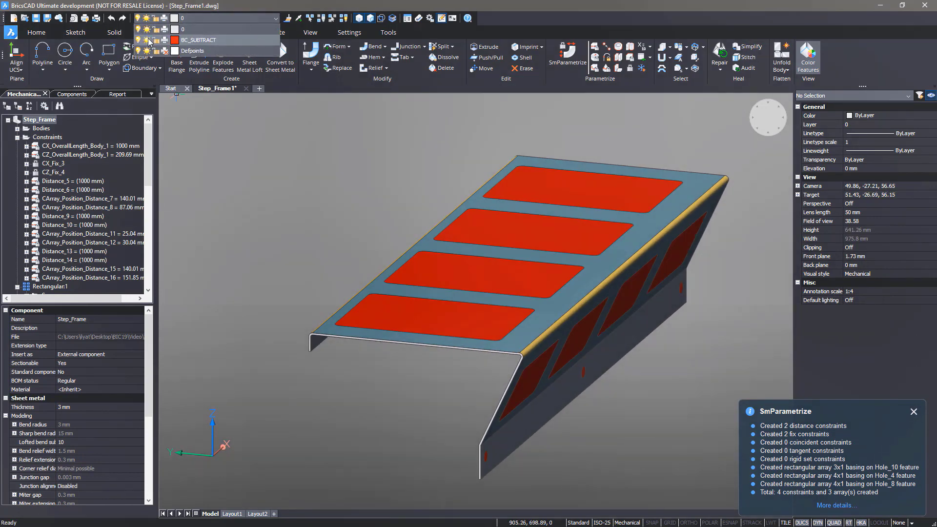
left_click(147, 40)
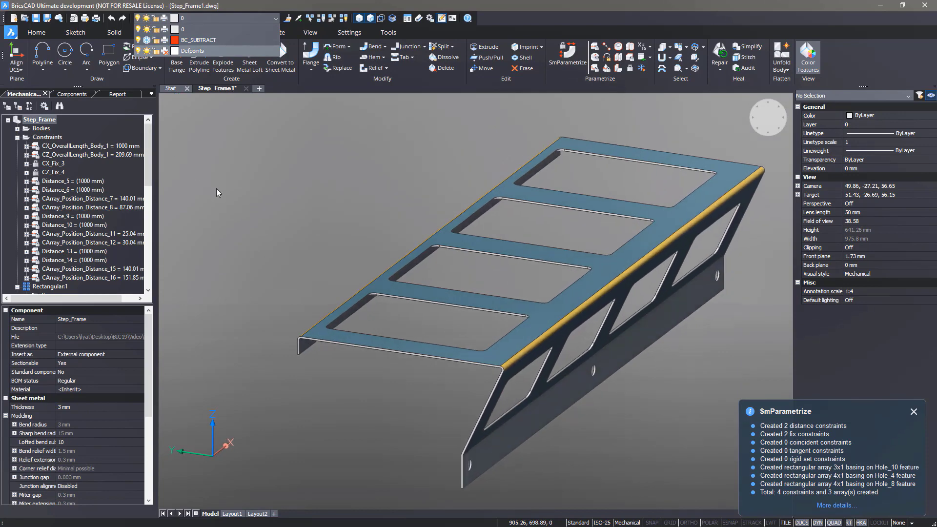
left_click(217, 190)
Set the frame's overall length constraint CX_OverallLength_Body_1 to 1200 mm.
left_click(88, 145)
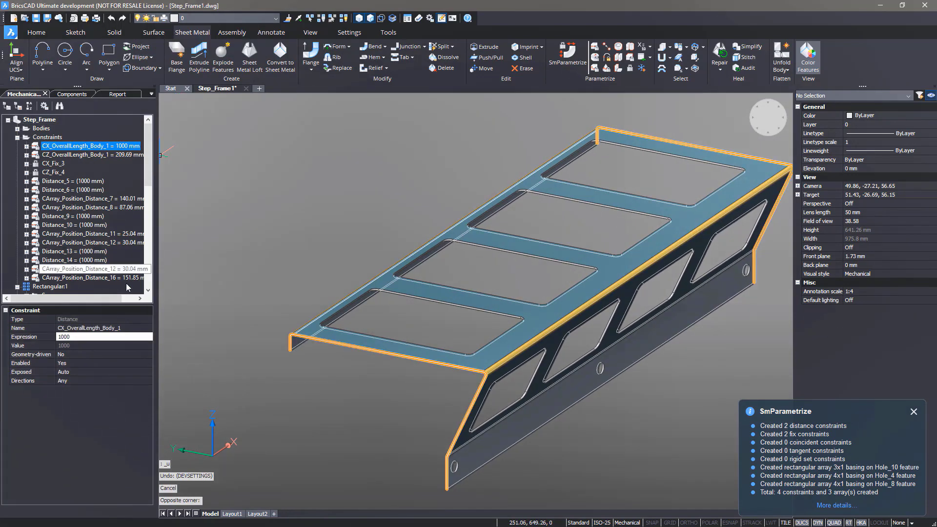
left_click(121, 337)
type("1200")
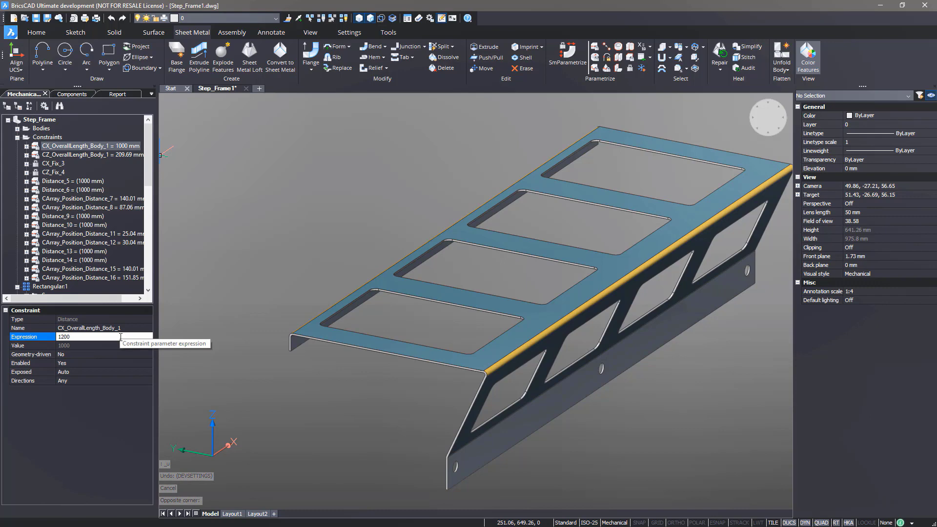
key("Return")
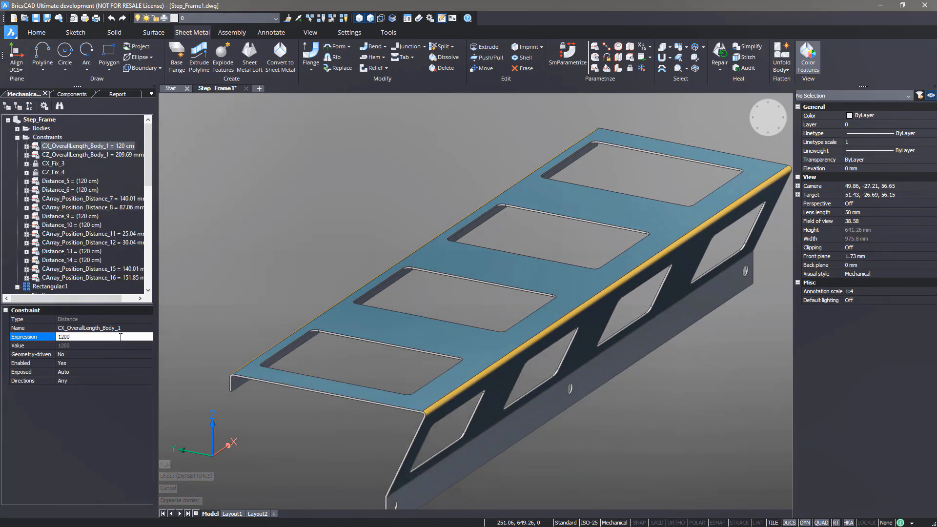
Set the overall length constraint CX_OverallLength_Body_1 to 1300 mm and make it geometry-driven.
double_click(111, 336)
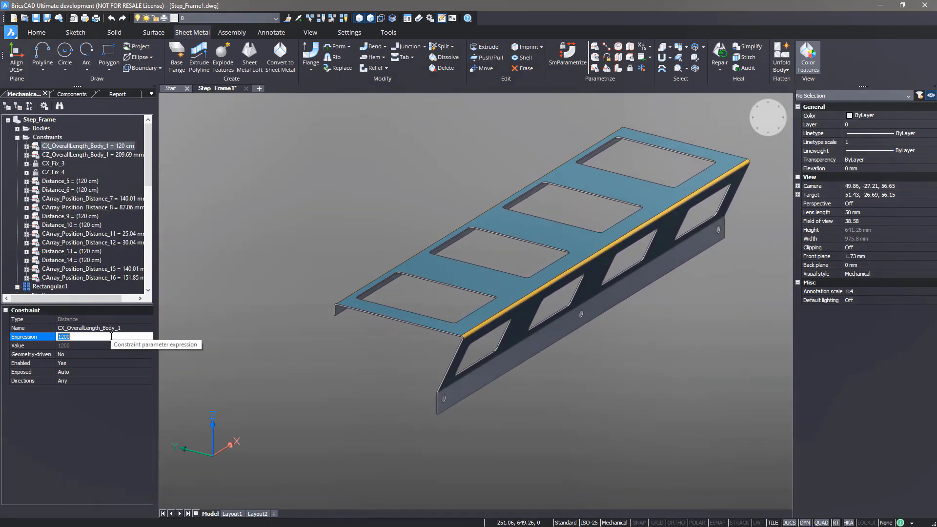
type("1300")
key("Return")
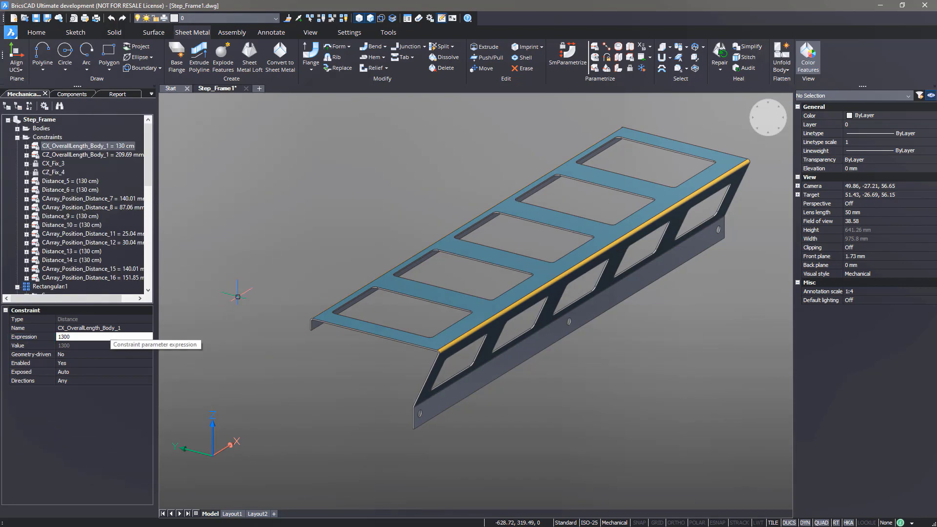
right_click(115, 145)
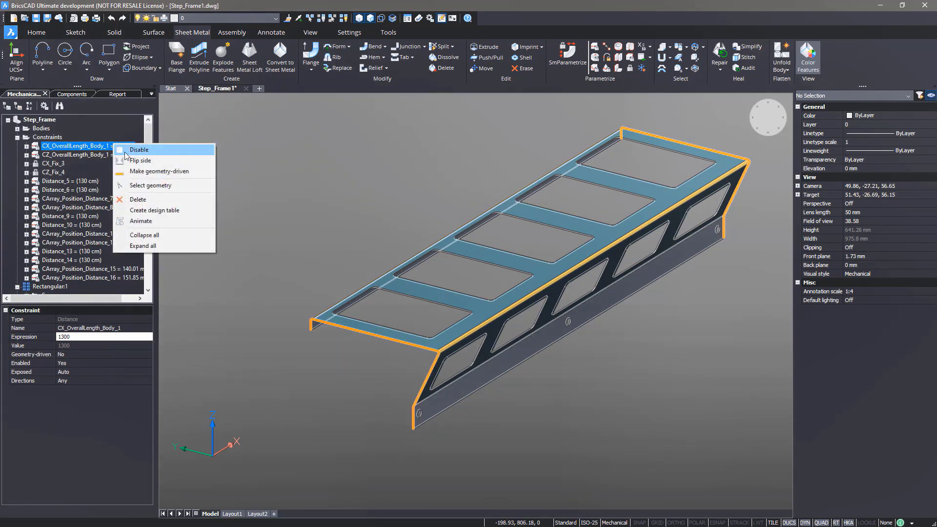
left_click(156, 171)
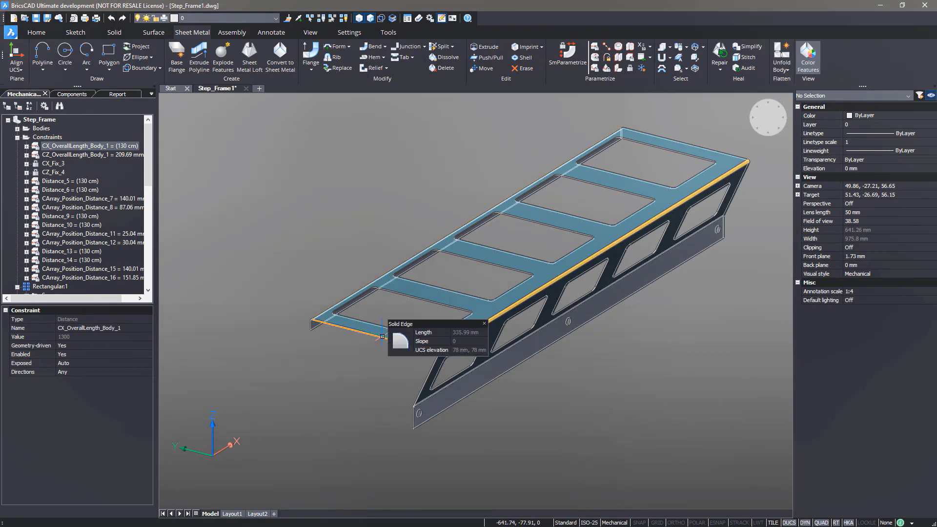
Push the frame's front end faces outward by 450 mm to lengthen the frame directly.
left_click(396, 343)
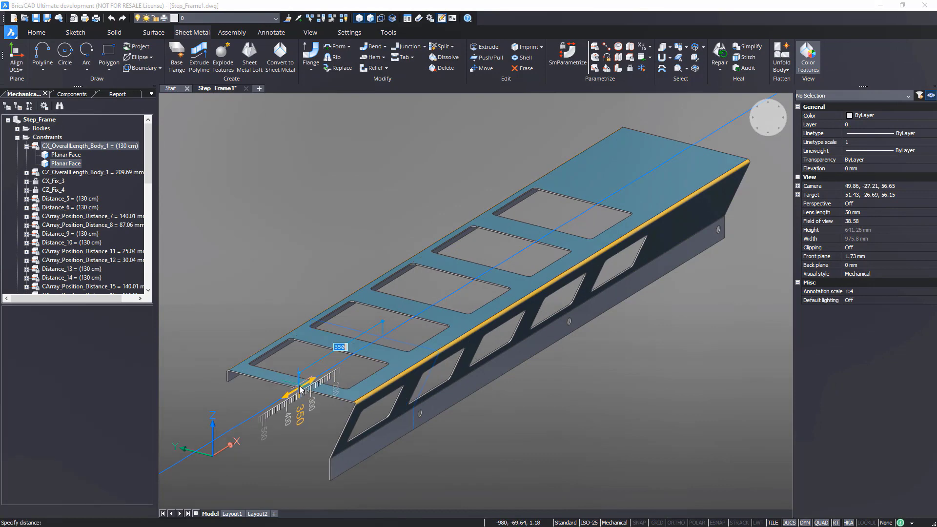
type("450")
key("Return")
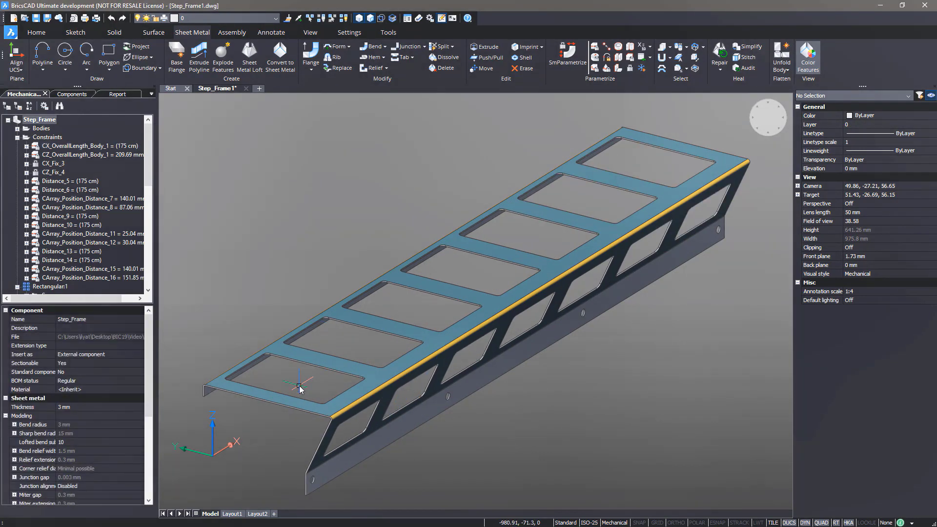
middle_click_drag(299, 385, 659, 451, "shift")
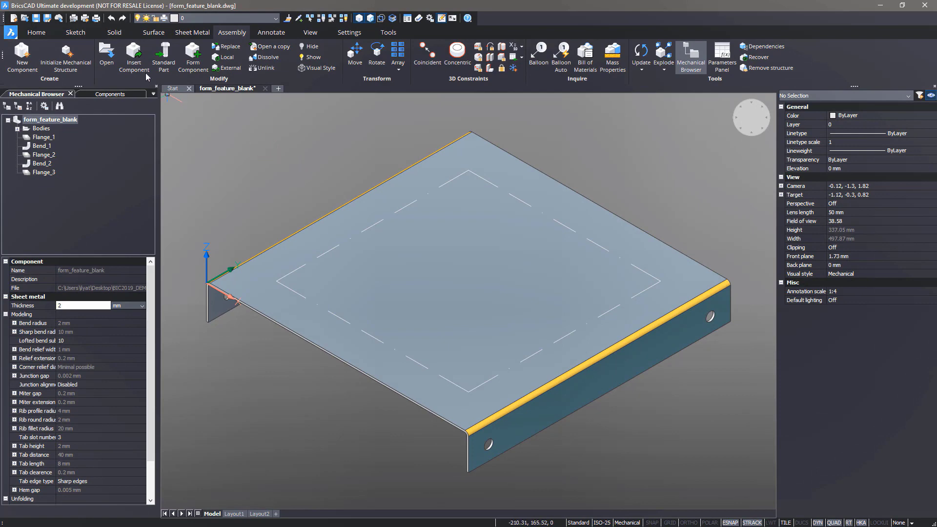
Insert the form_feature_mark component with multiple placement at the four corners of the dashed rectangle on the top flange.
left_click(133, 57)
left_click(330, 182)
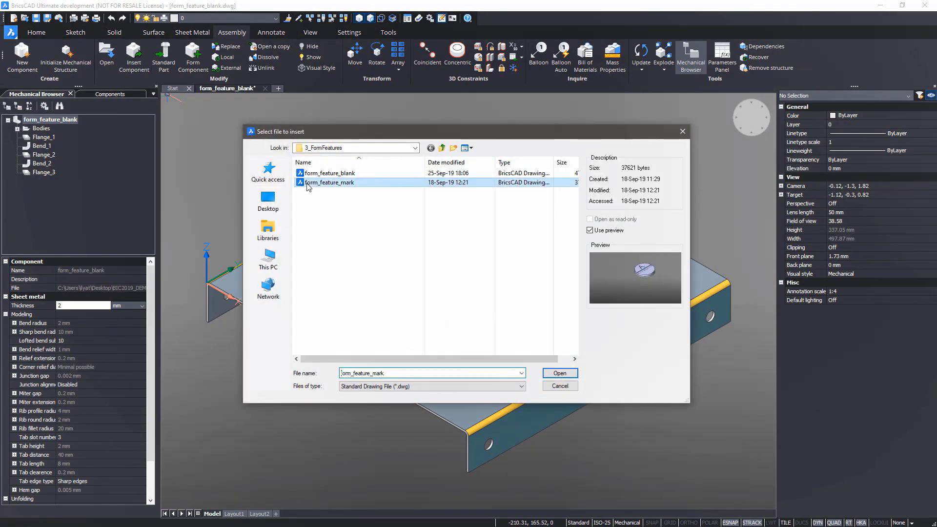
left_click(558, 376)
right_click(169, 100)
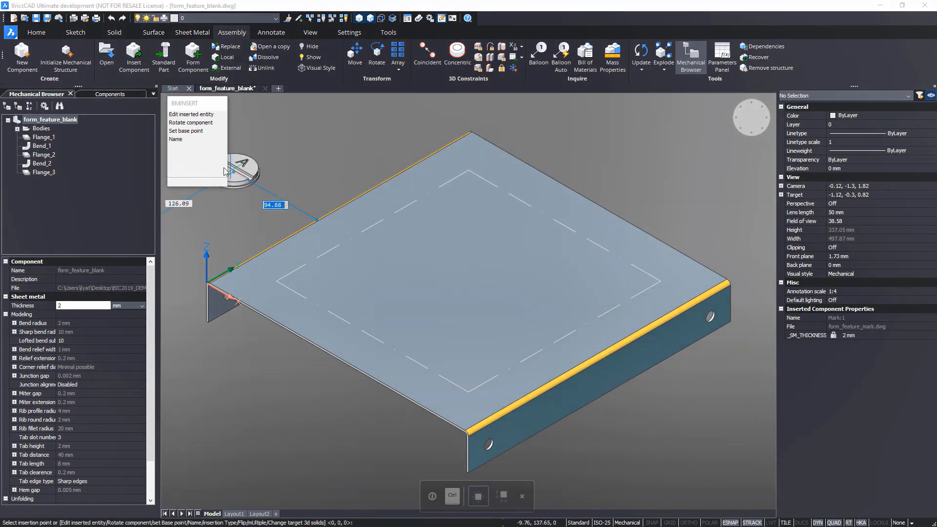
left_click(199, 164)
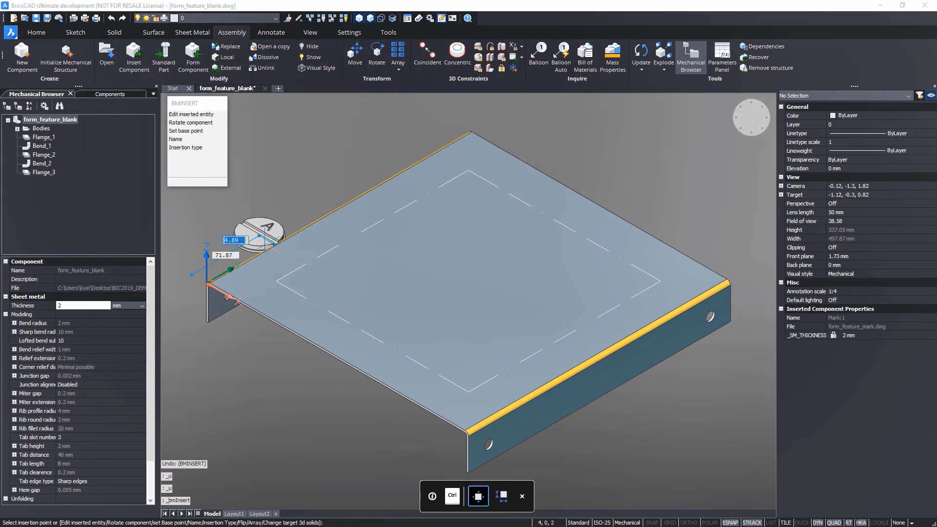
left_click(276, 278)
left_click(468, 168)
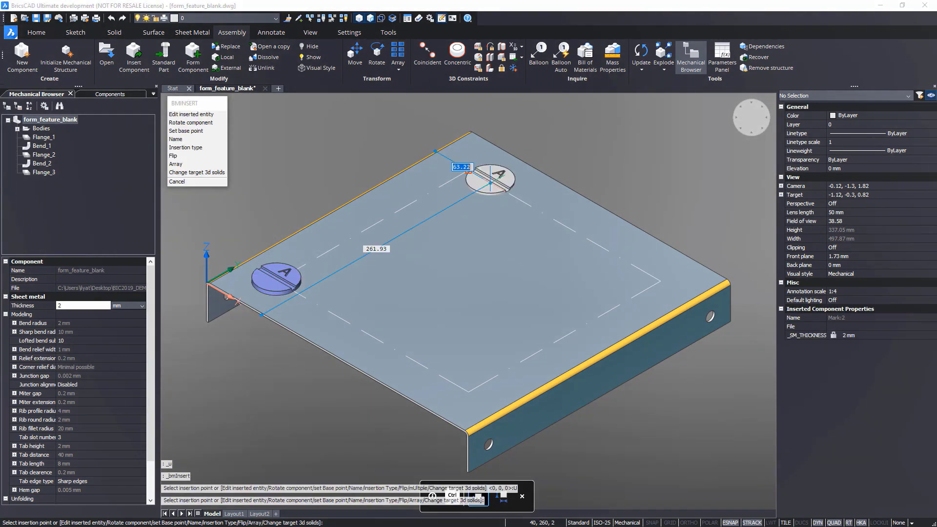
left_click(659, 277)
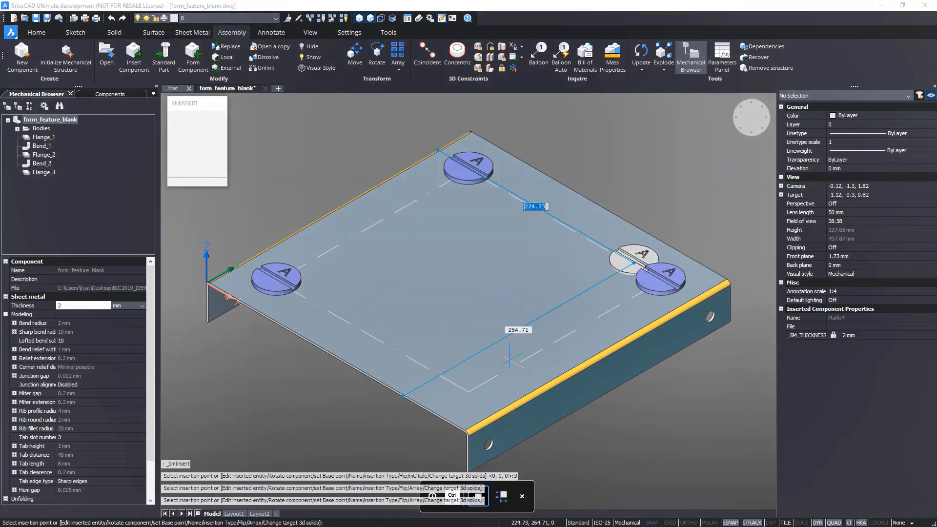
left_click(468, 388)
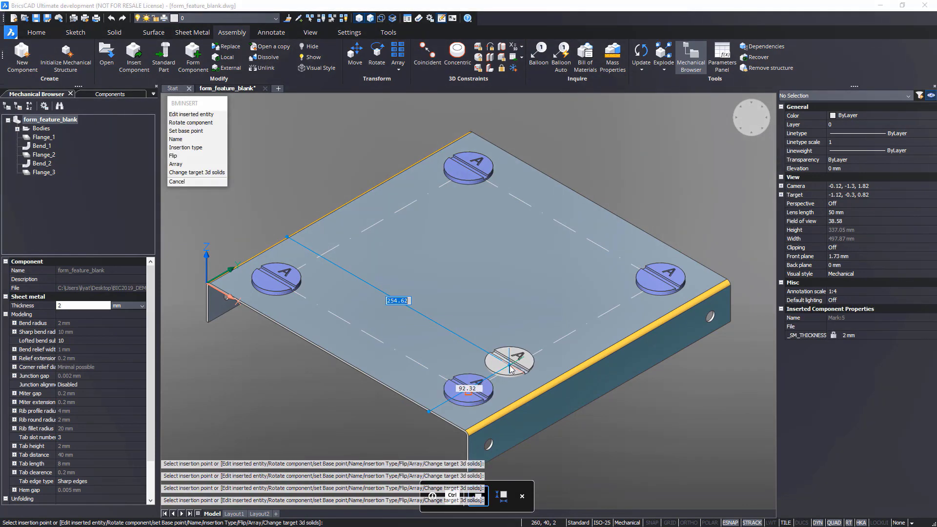
key("Return")
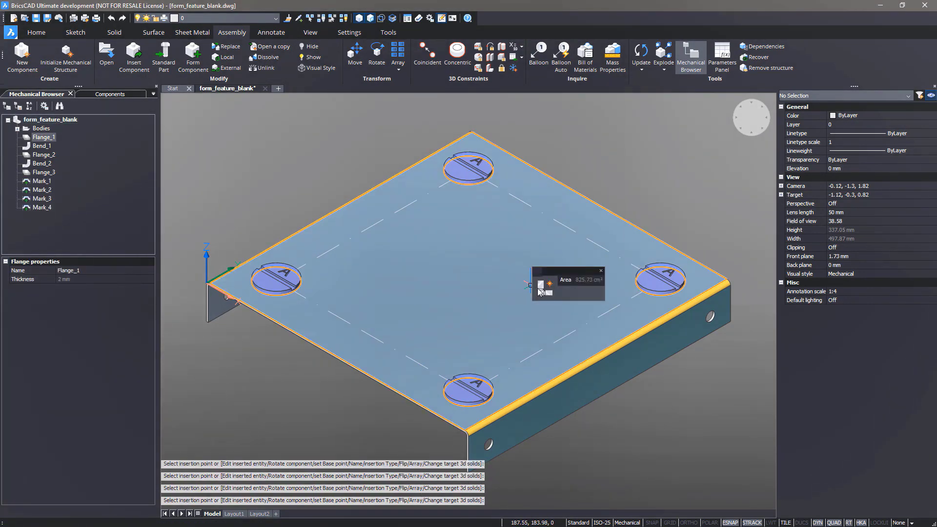
Unfold the part from its top flange and save the 2D geometry as form_feature_blank_unfold in DXF format, replacing the existing file.
left_click(537, 288)
scroll(505, 266, "down", 3)
left_click(495, 175)
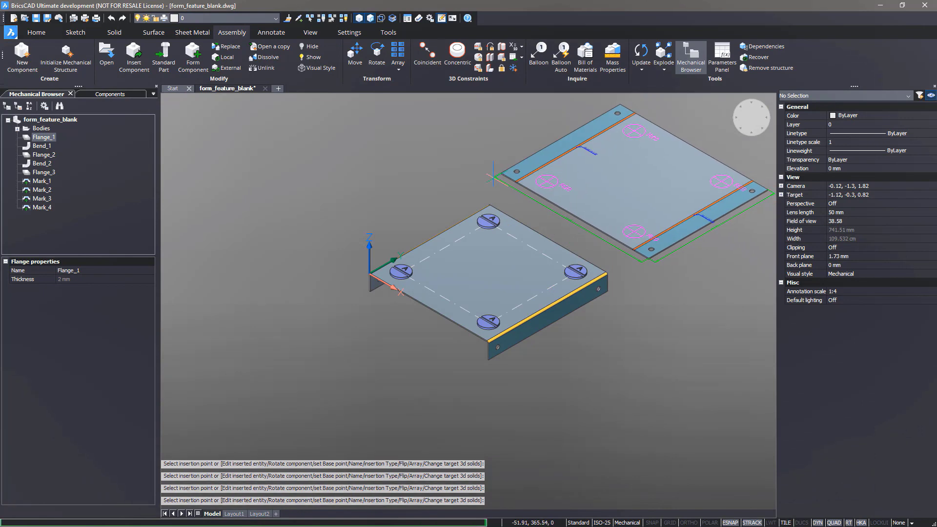
left_click(211, 115)
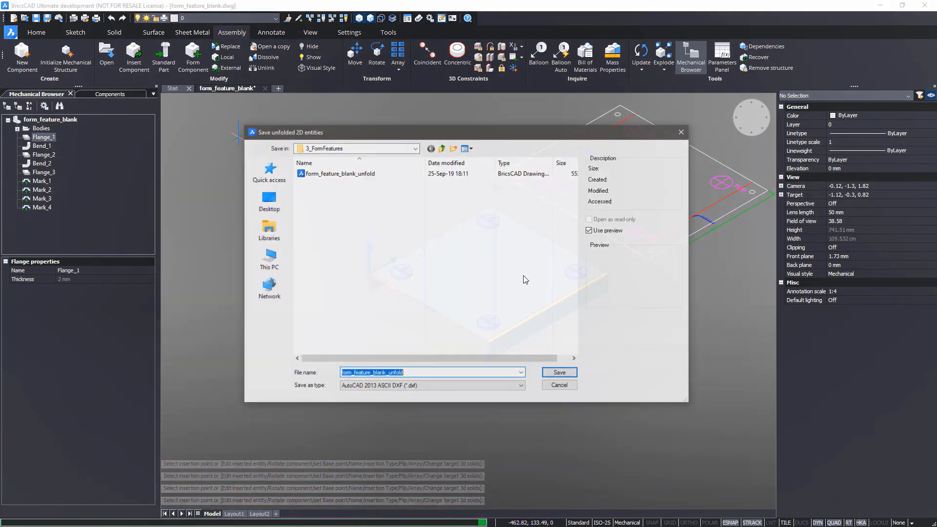
left_click(565, 374)
key("y")
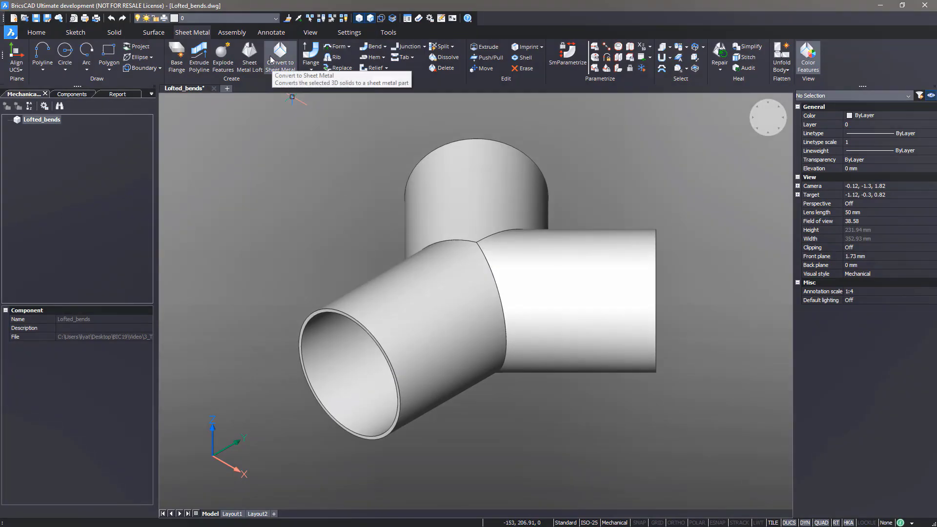
Convert the entire Lofted_bends model to sheet metal and separate the front pipe branch along its two intersection edges.
left_click(280, 53)
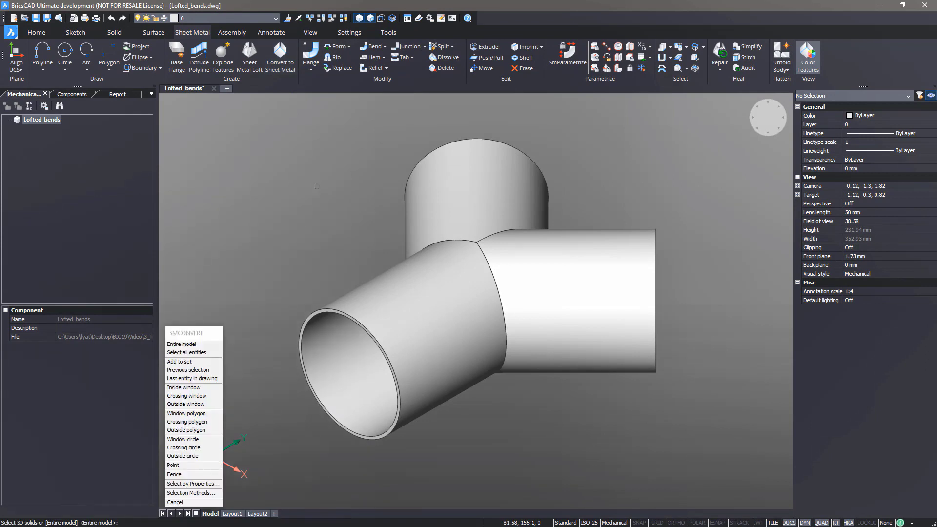
key("Return")
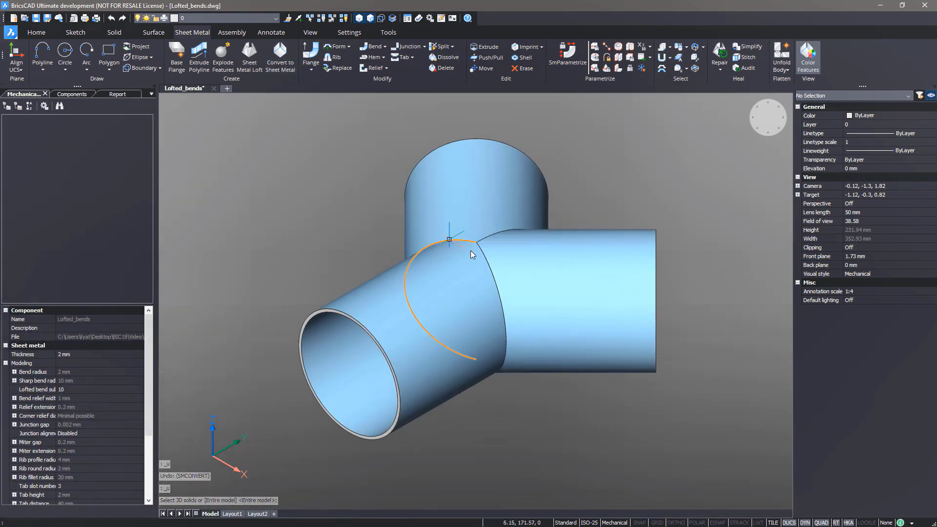
left_click(484, 258)
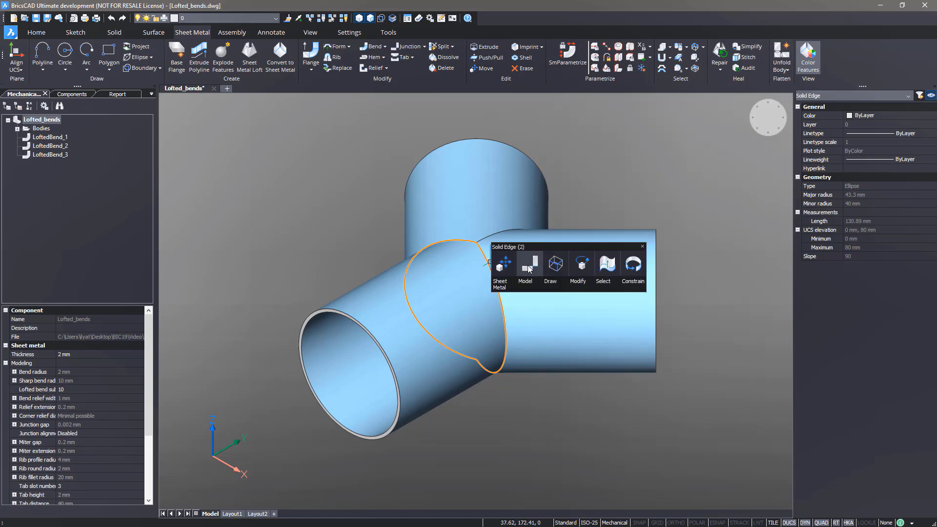
key("Escape")
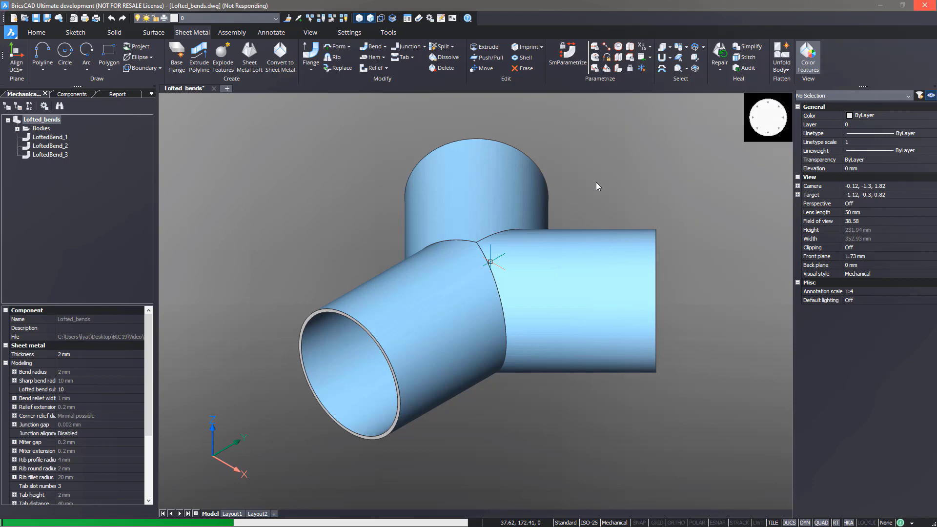
Move the separated pipe branch away from the other two and split it lengthwise from the endpoint on its upper rim.
right_click(421, 379)
left_click(462, 385)
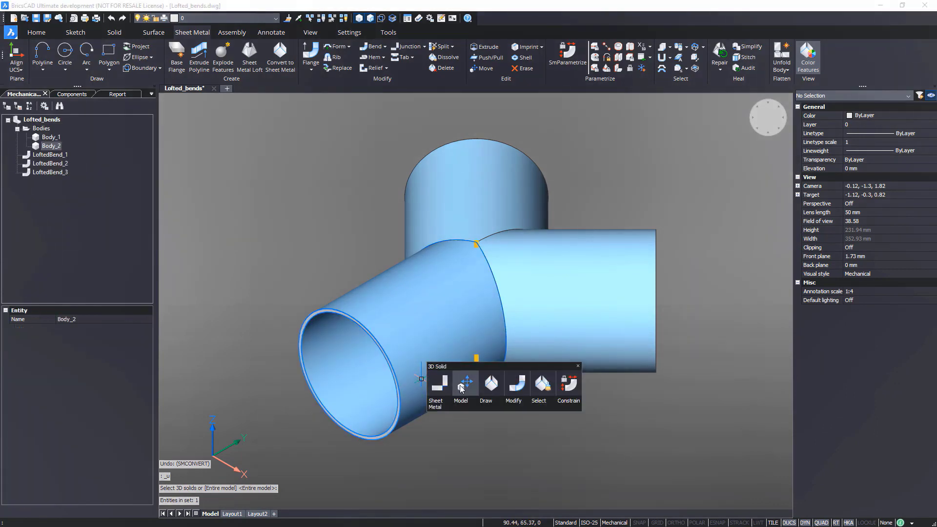
left_click(516, 402)
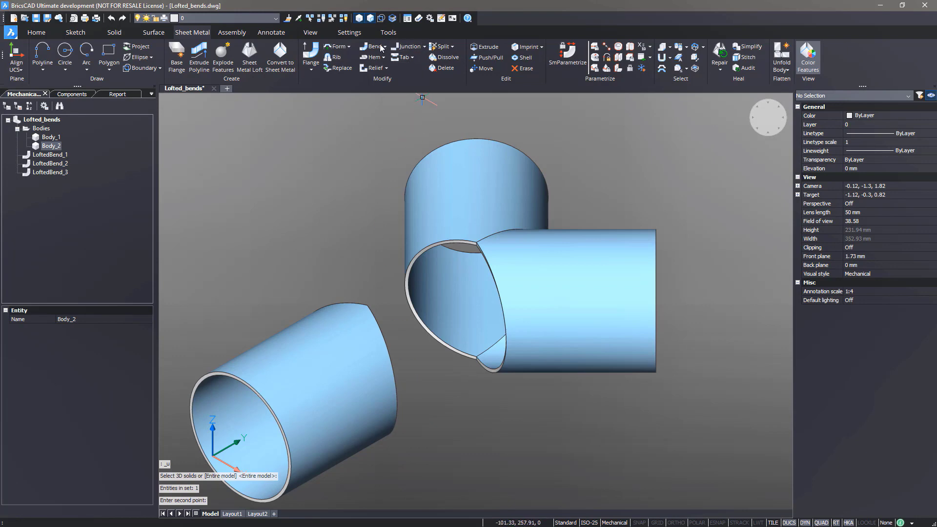
left_click(432, 48)
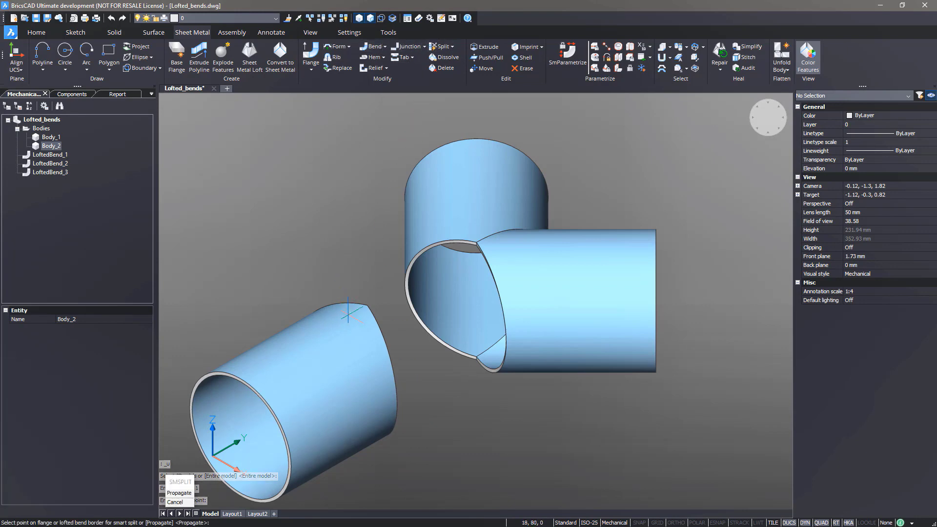
left_click(367, 320)
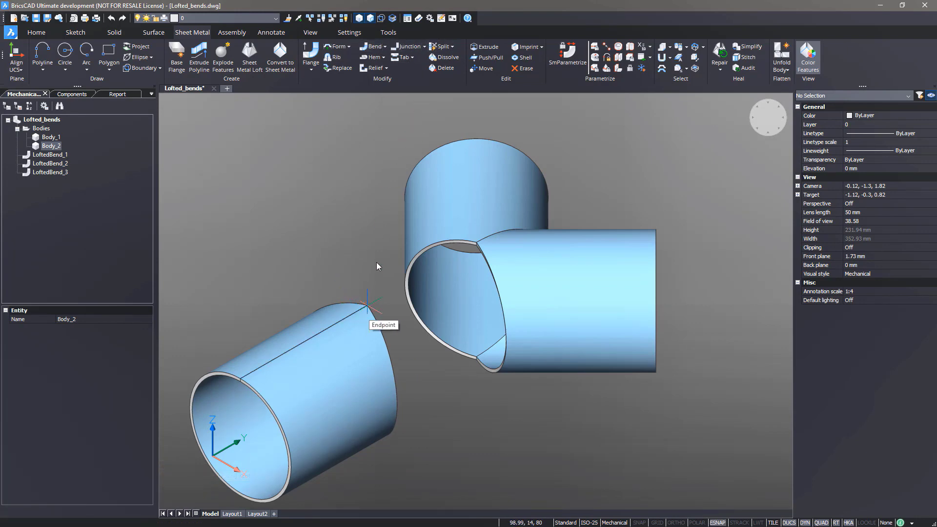
key("Escape")
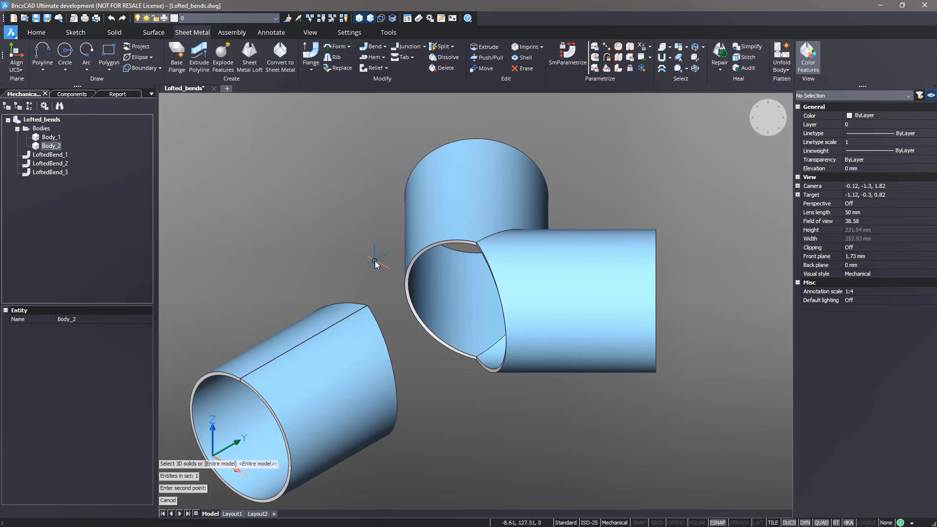
Set the number of subdivisions of LoftedBend_1 to 100.
left_click(51, 154)
left_click(89, 328)
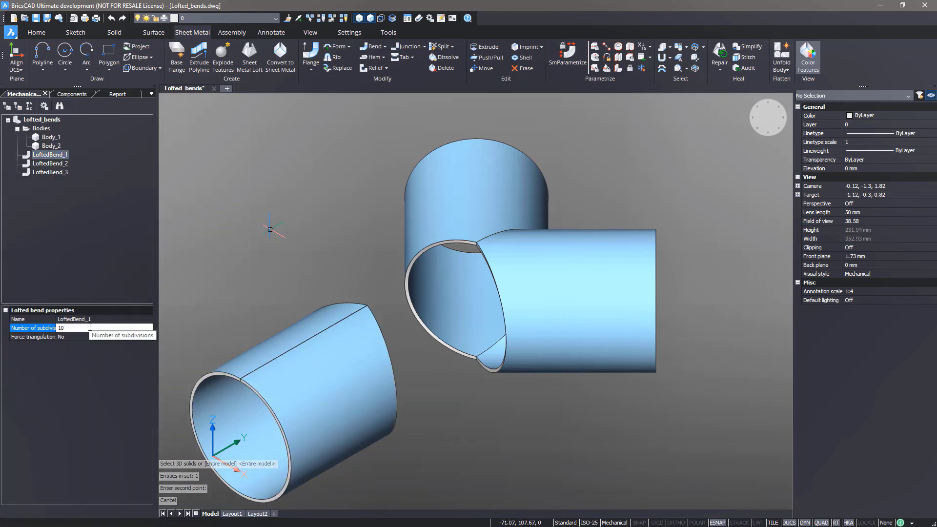
type("0")
key("Return")
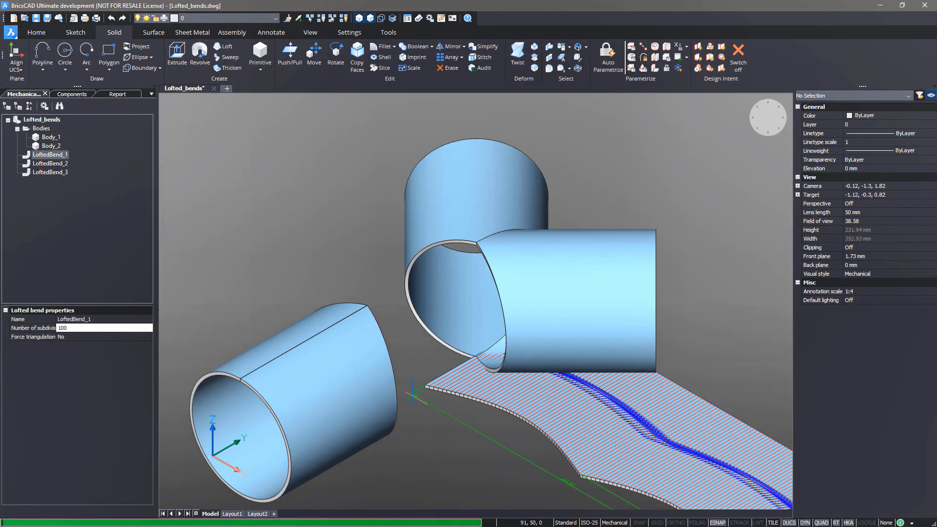
Unfold the split pipe branch, keeping its flat pattern in front of the pipes, and explode the unfolded view's annotations.
scroll(401, 391, "down", 3)
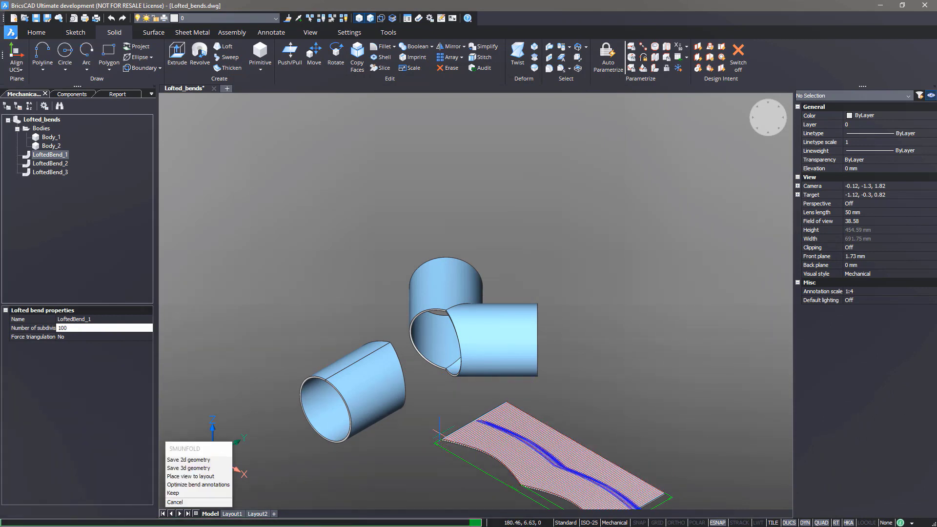
middle_click_drag(578, 404, 493, 304)
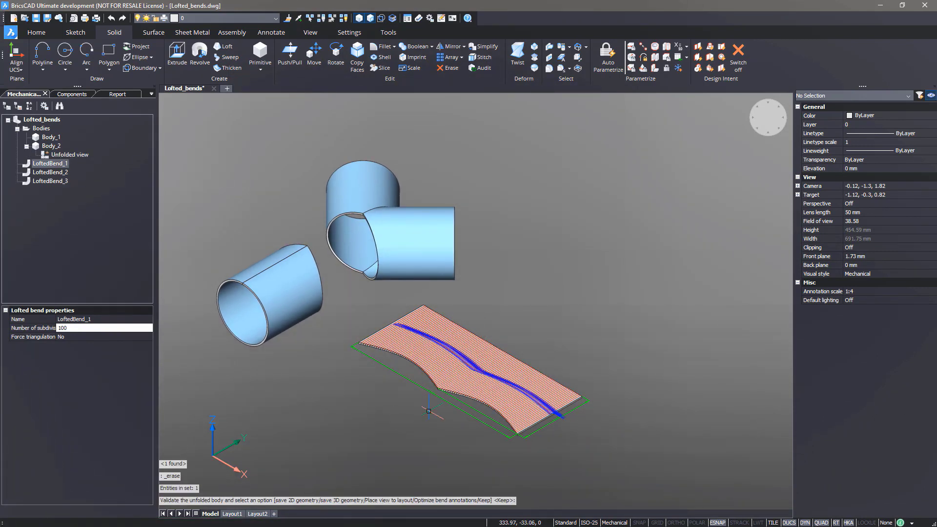
mouse_move(431, 431)
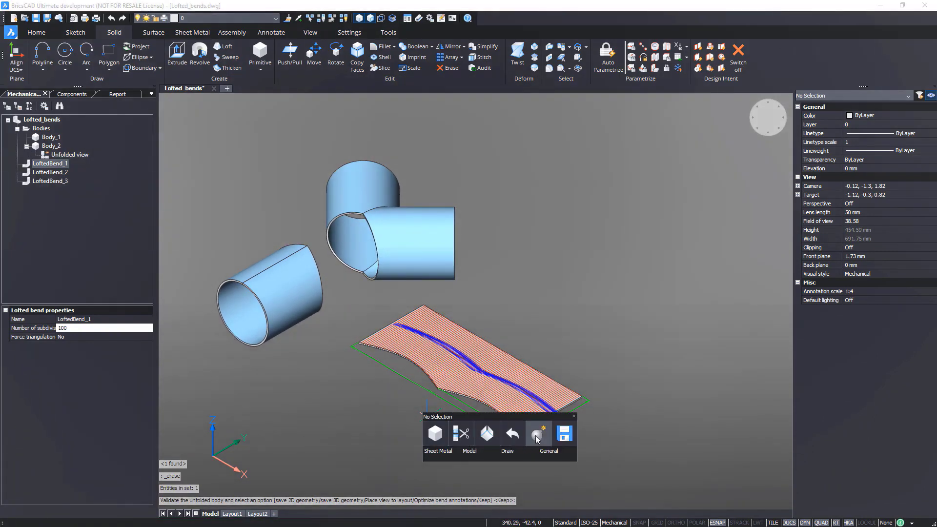
left_click(535, 435)
left_click(574, 438)
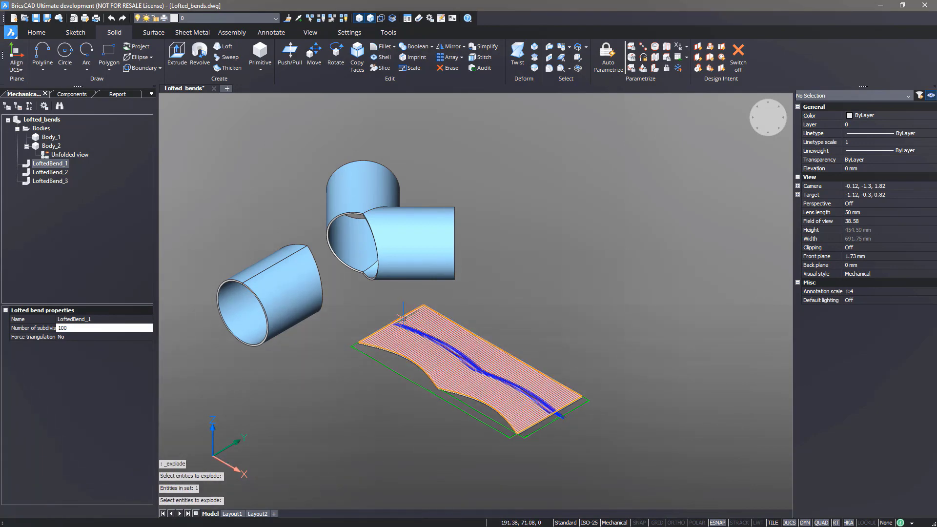
Erase the bend lines, exploded annotations and outline dimensions around the unfolded pipe pattern, leaving only the flat body.
left_click(370, 295)
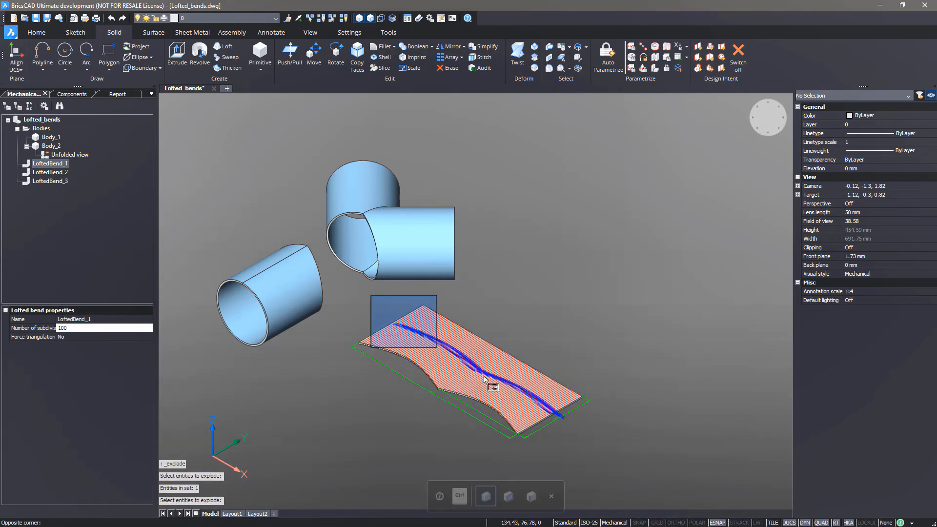
left_click(597, 456)
key("Delete")
left_click(331, 282)
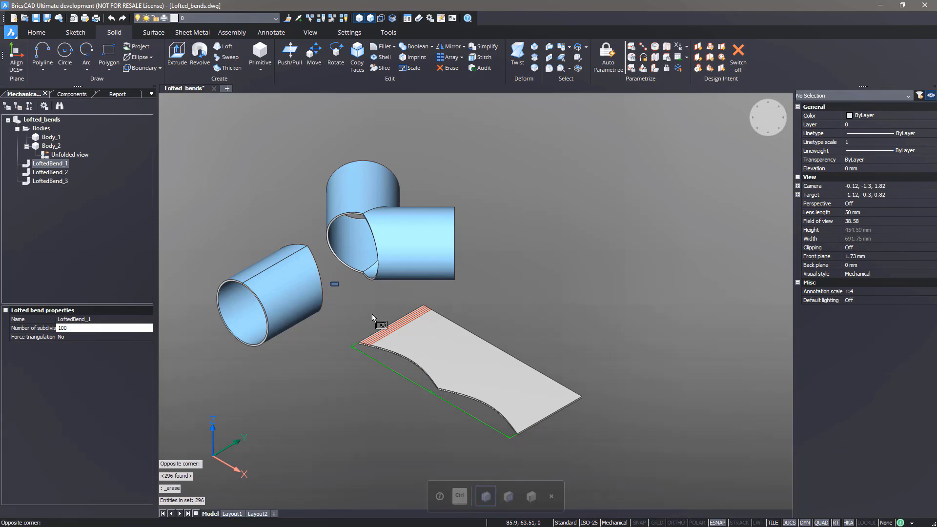
left_click(554, 479)
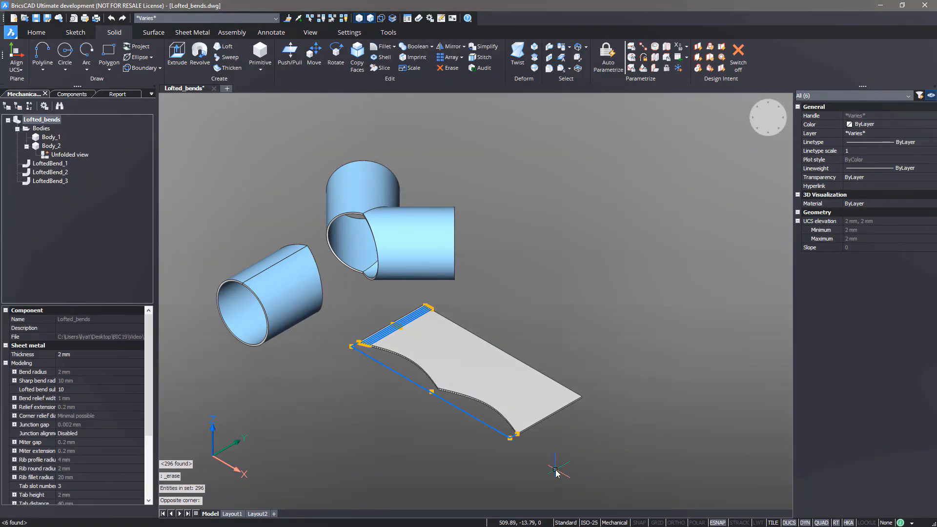
key("Delete")
left_click(766, 118)
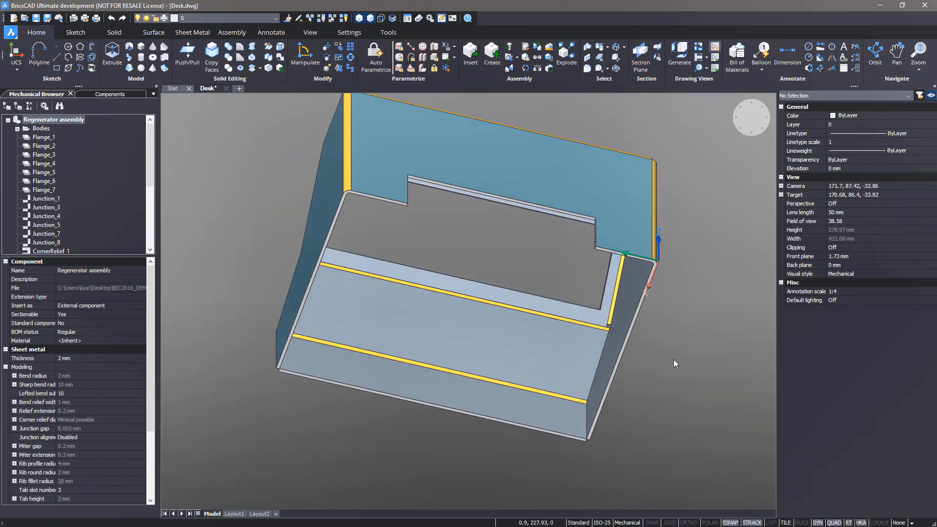
Select the connected free flange edges around the desk's open underside and add inward flanges at 90° along them.
left_click(196, 32)
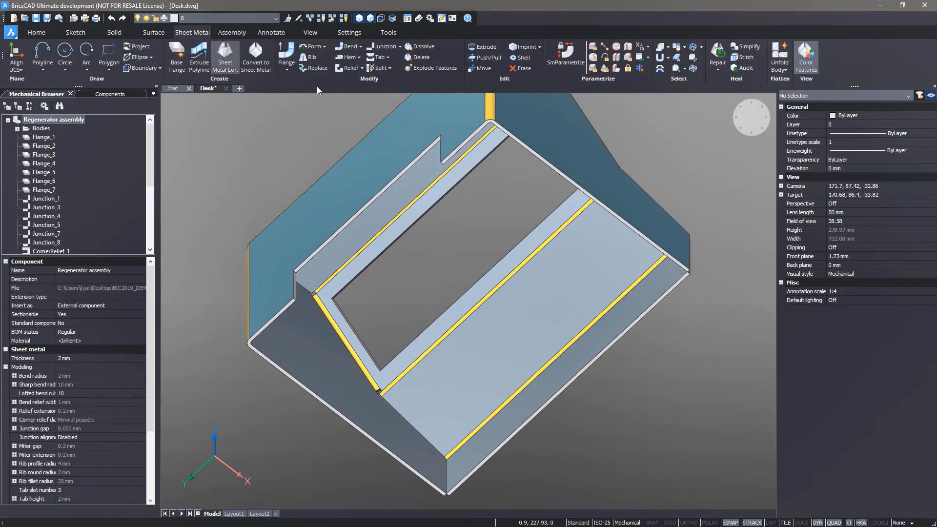
left_click(669, 48)
left_click(681, 95)
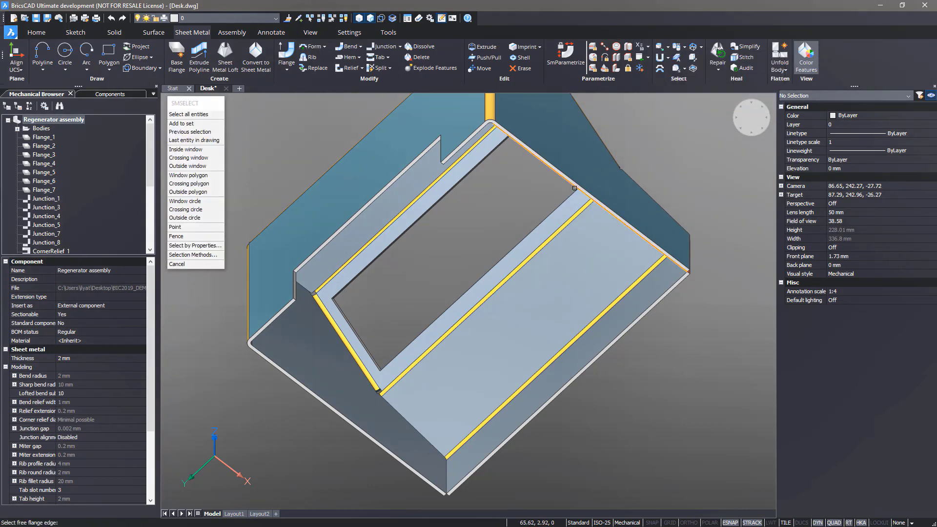
left_click(574, 188)
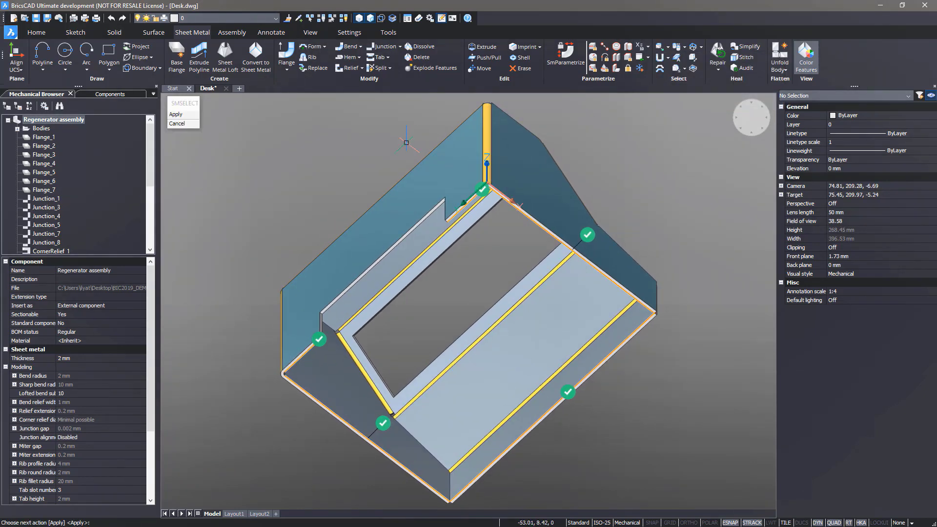
key("Return")
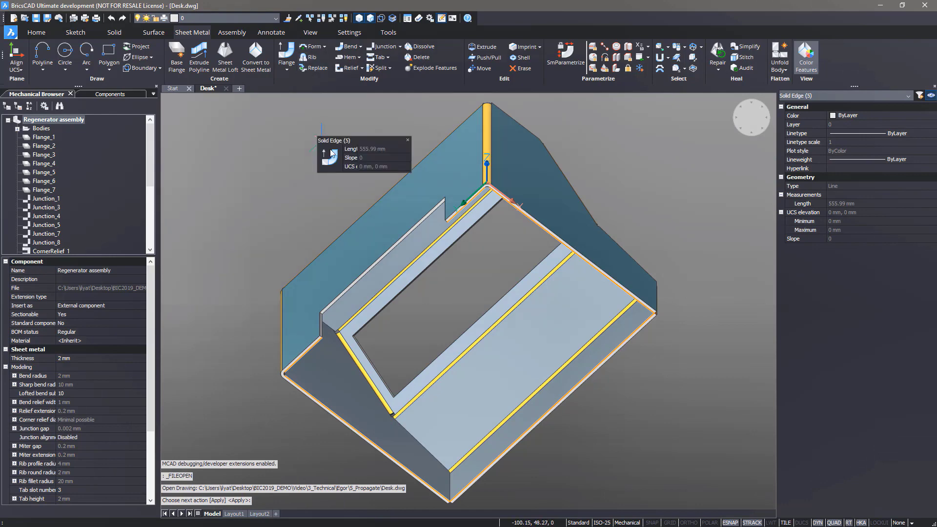
left_click(329, 156)
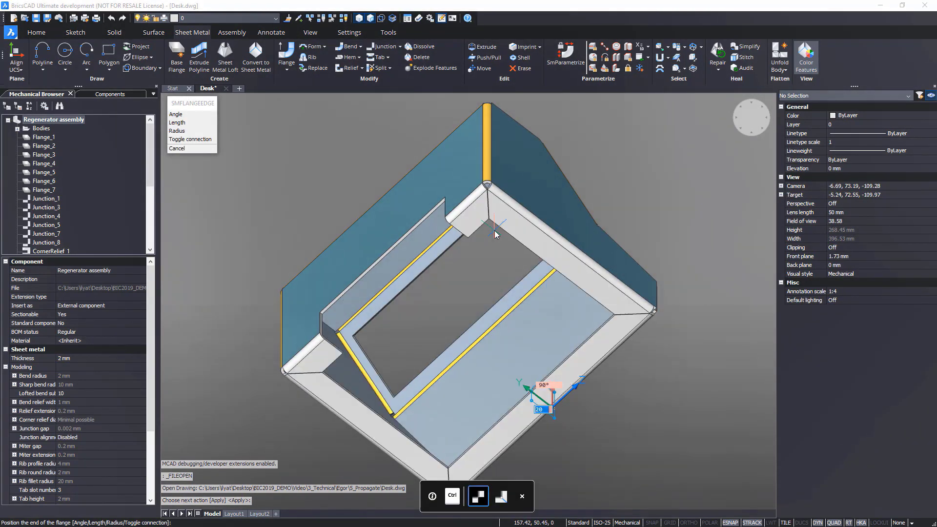
key("Return")
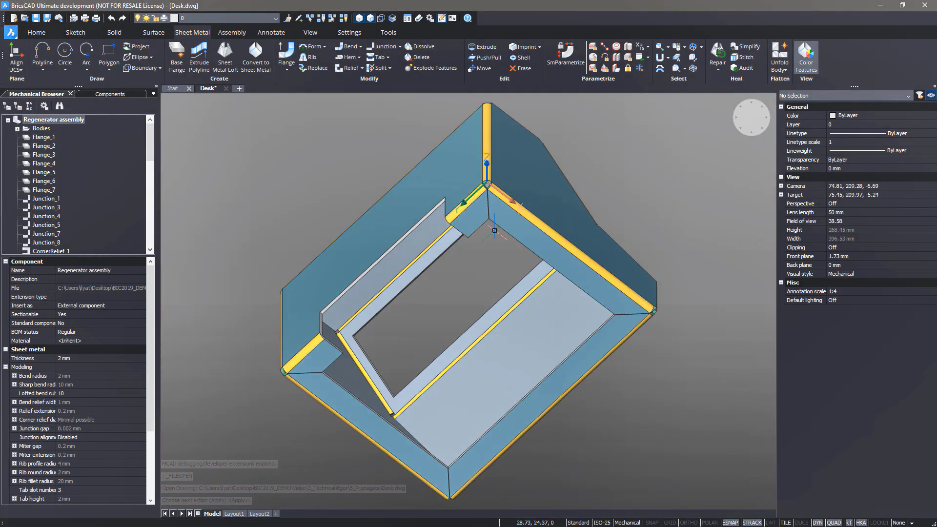
Split the flange around the desk's window at all four opening corners with Propagate, comparing split types and keeping Center.
scroll(494, 230, "up", 5)
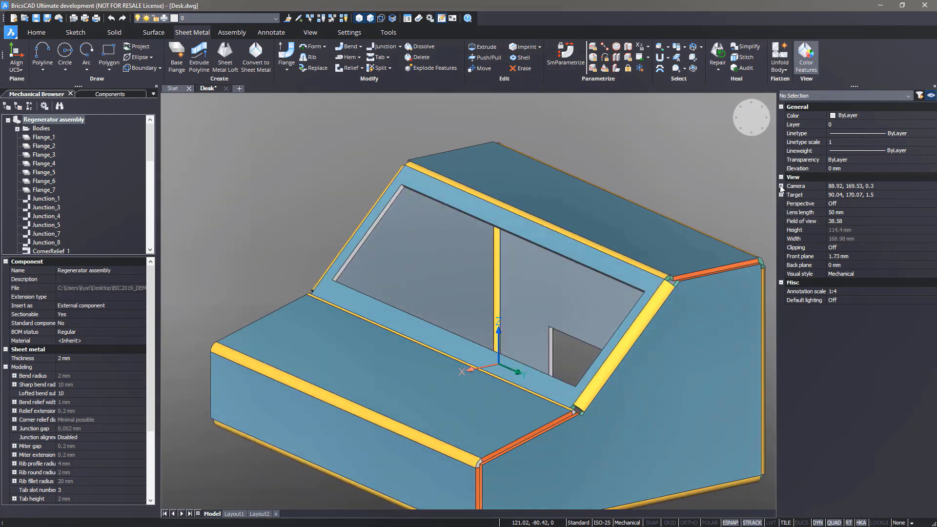
left_click(379, 69)
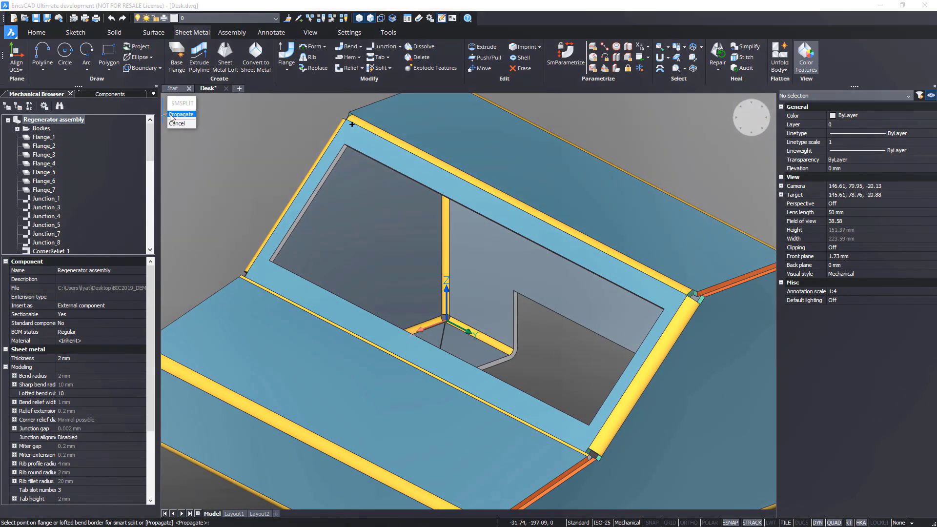
left_click(181, 114)
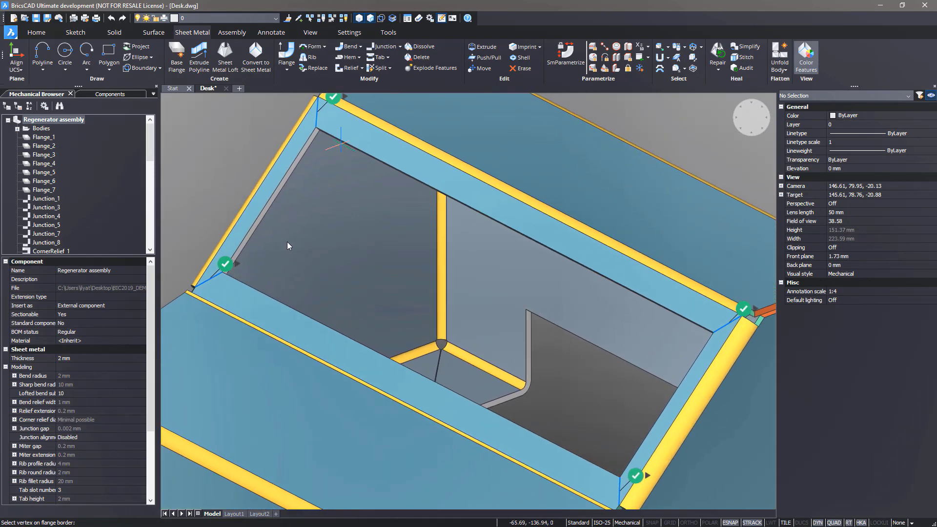
left_click(441, 344)
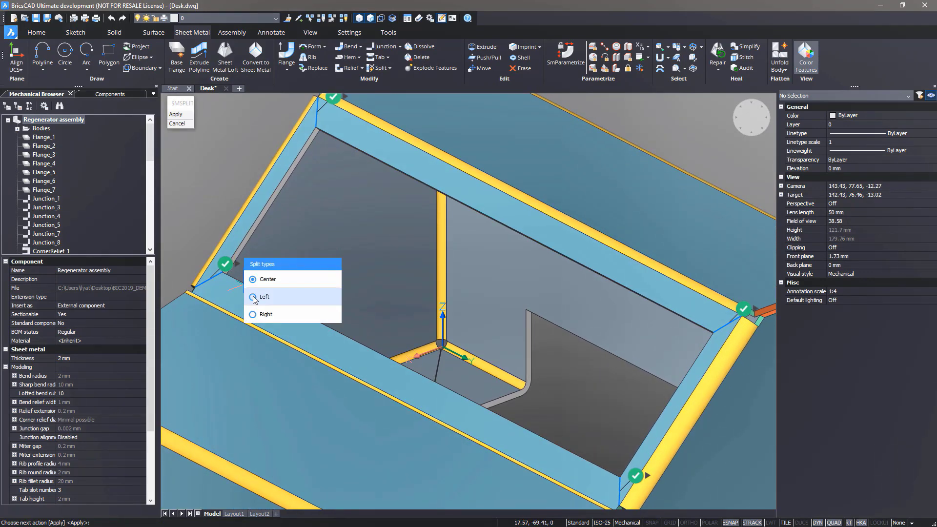
left_click(253, 298)
left_click(264, 315)
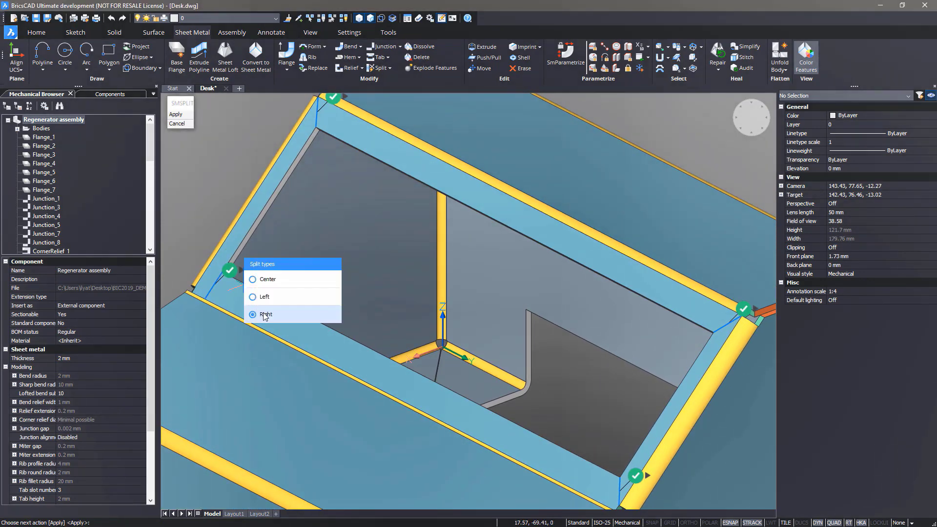
left_click(267, 279)
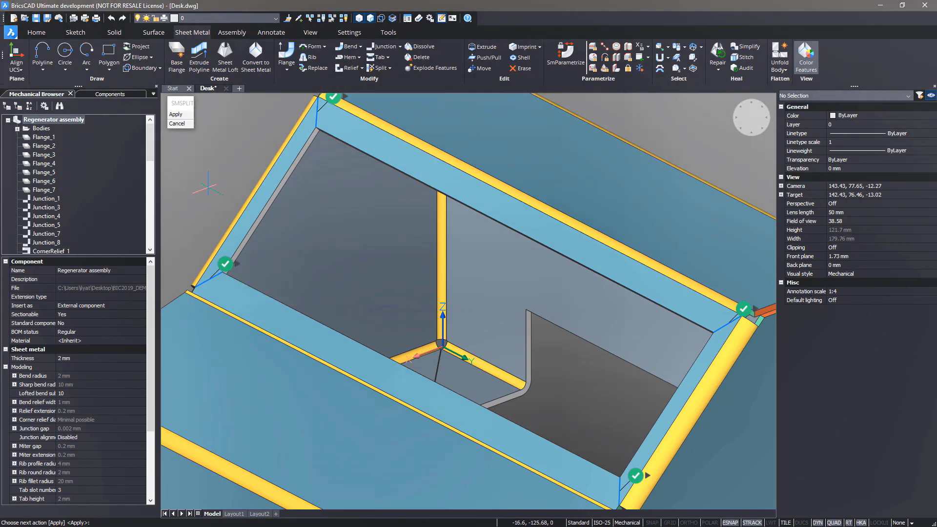
key("Return")
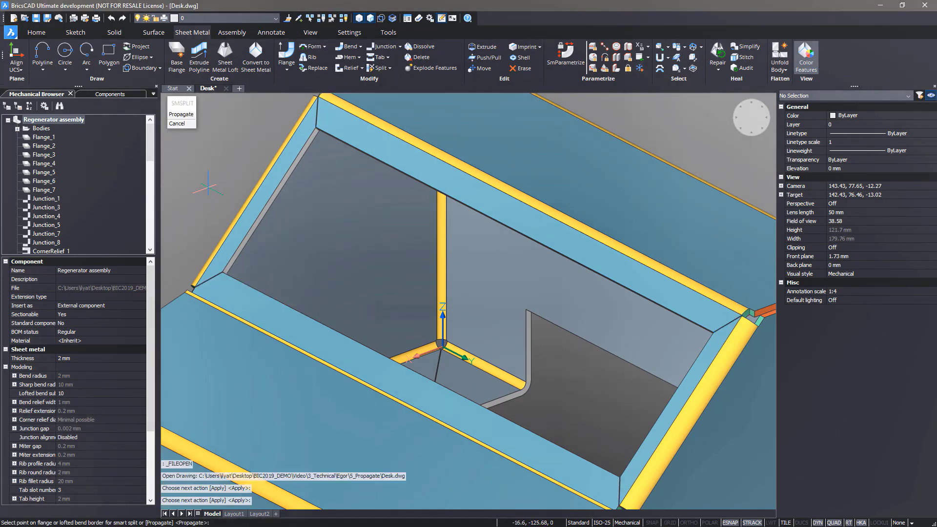
key("Escape")
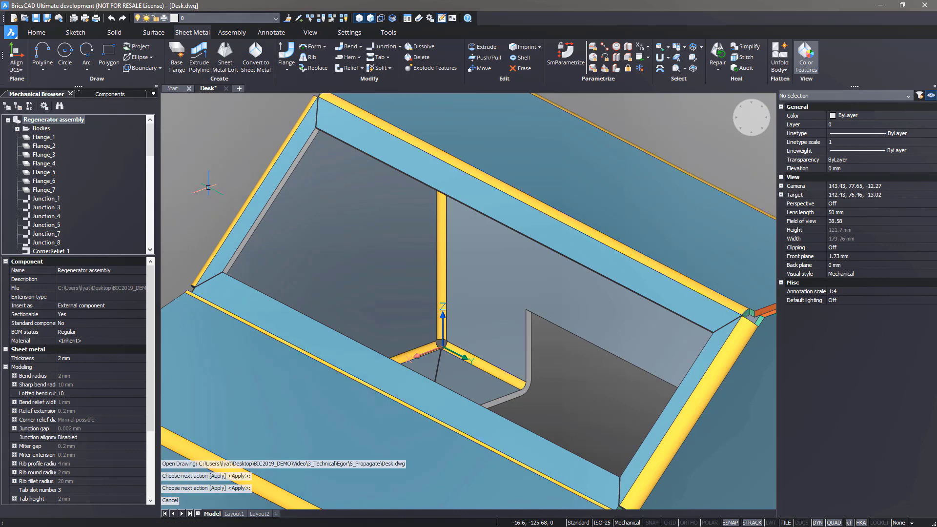
Select all sheet metal features of the desk from Flange_1 through Miter_8 in the model tree.
scroll(208, 187, "down", 5)
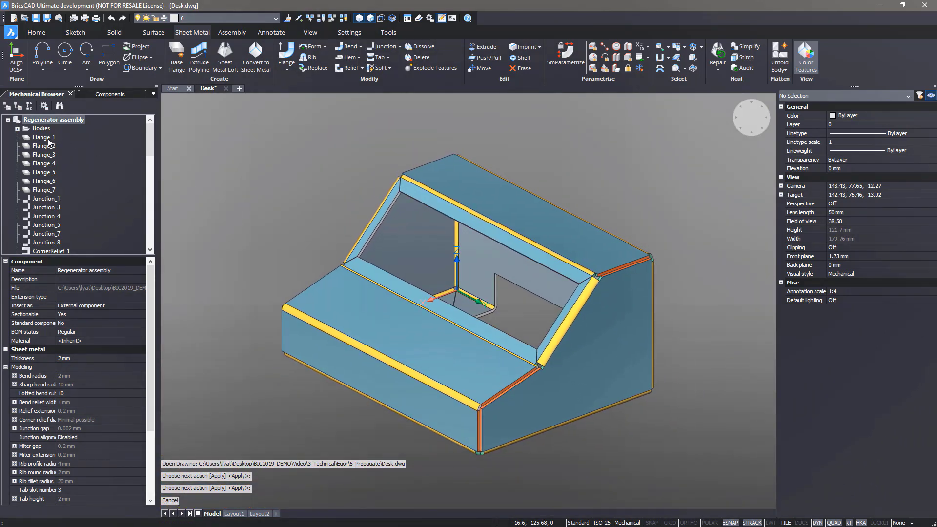
left_click(43, 137)
scroll(54, 185, "down", 15)
left_click(44, 245, "shift")
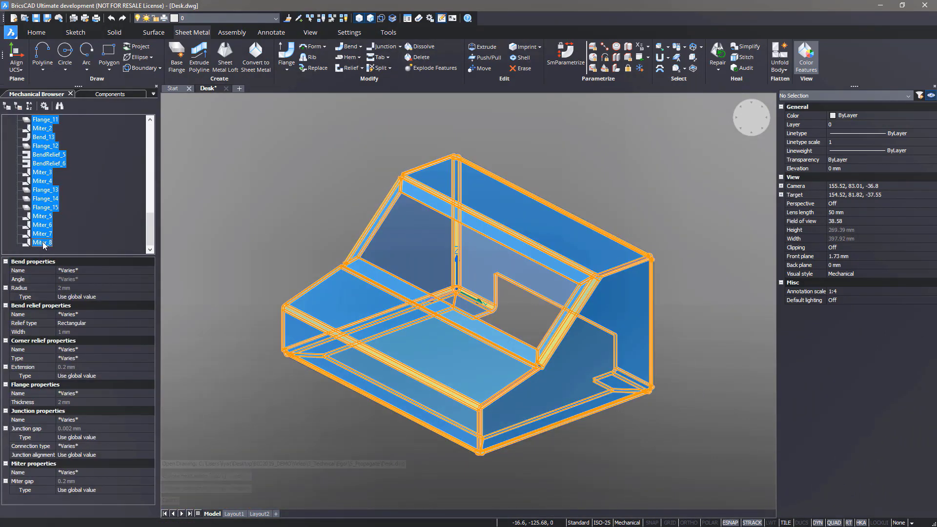
right_click(44, 244)
left_click(52, 250)
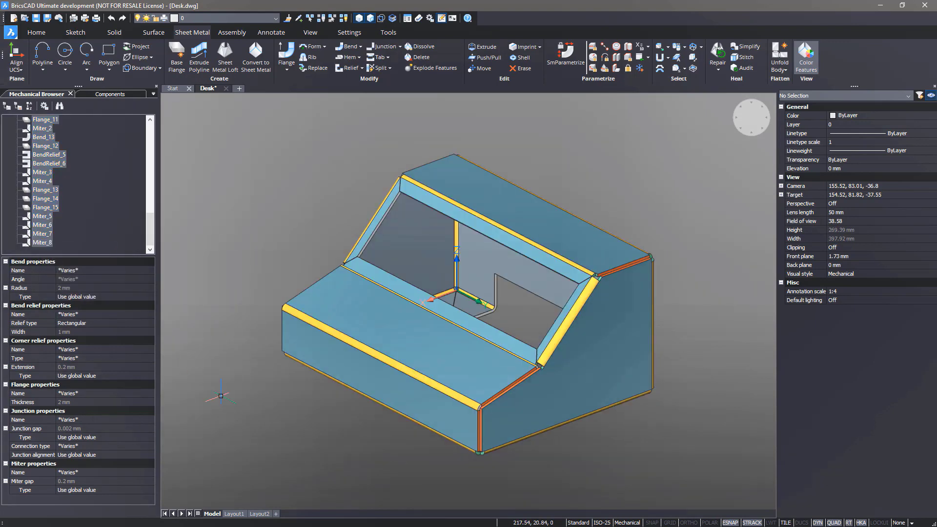
Select the separated front body of the desk and move it forward, away from the rest of the housing.
mouse_move(380, 389)
key("Tab")
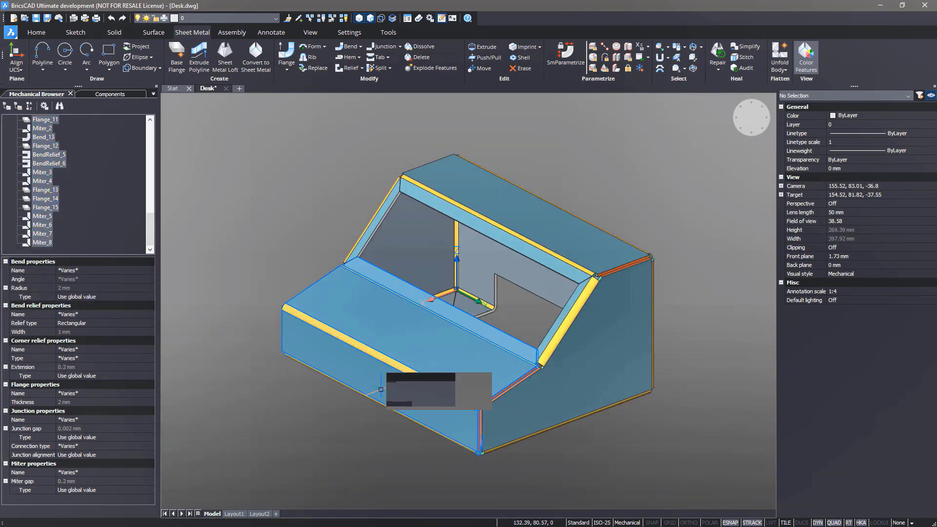
left_click(418, 402)
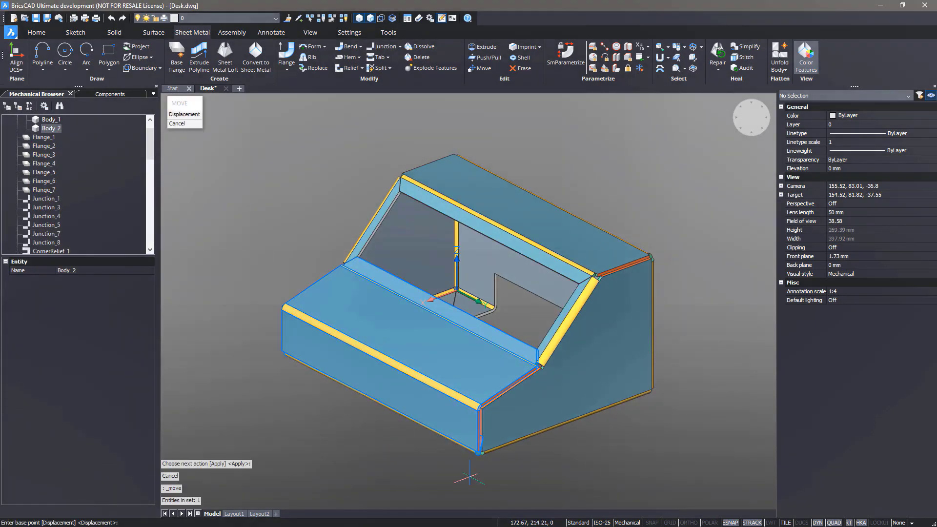
left_click(611, 459)
left_click(488, 502)
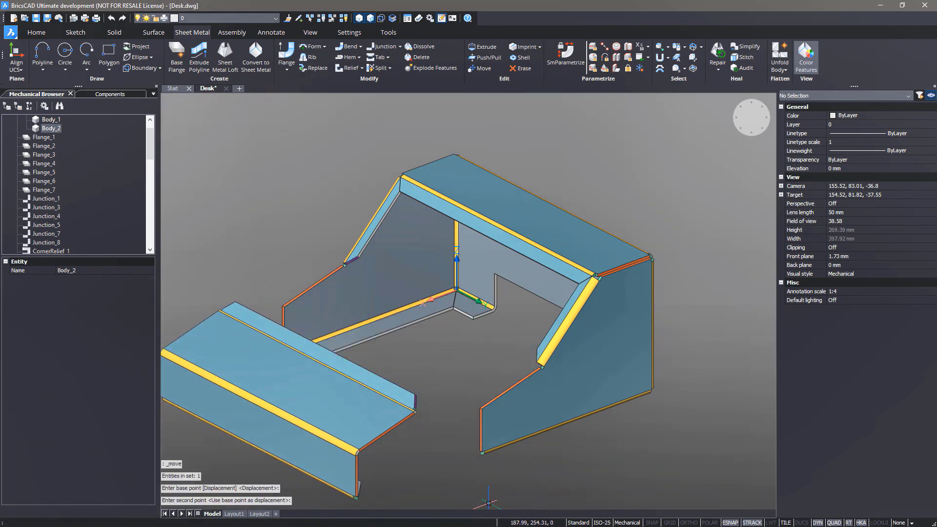
Unfold the remaining desk body starting from its top flange.
scroll(489, 503, "down", 1)
middle_click_drag(488, 503, 559, 424)
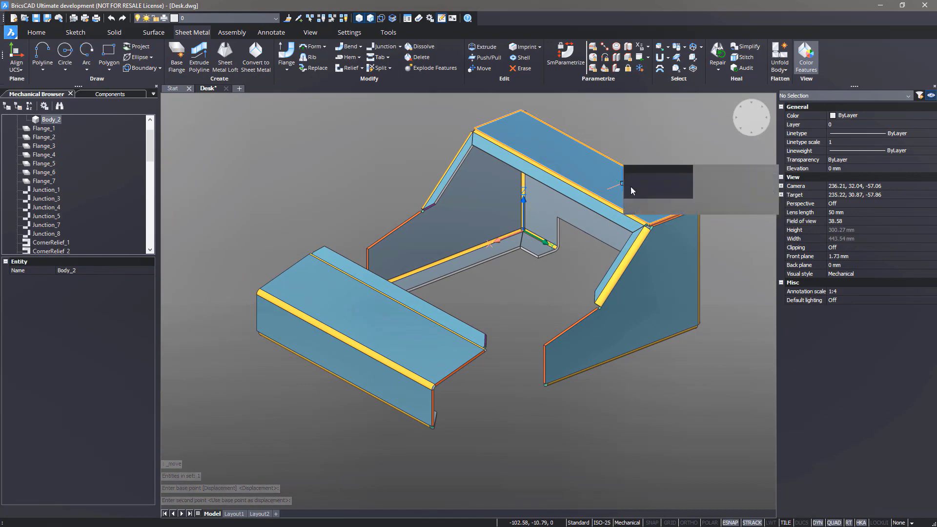
left_click(663, 197)
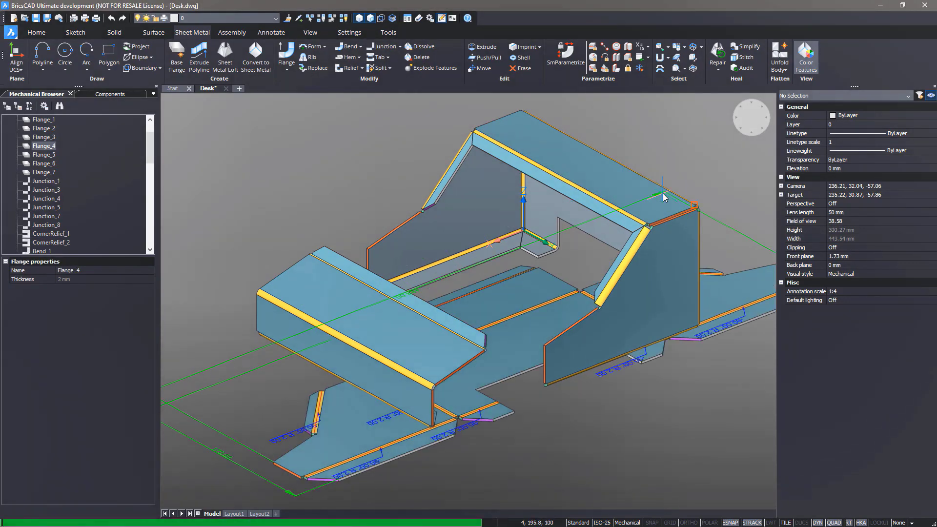
key("Escape")
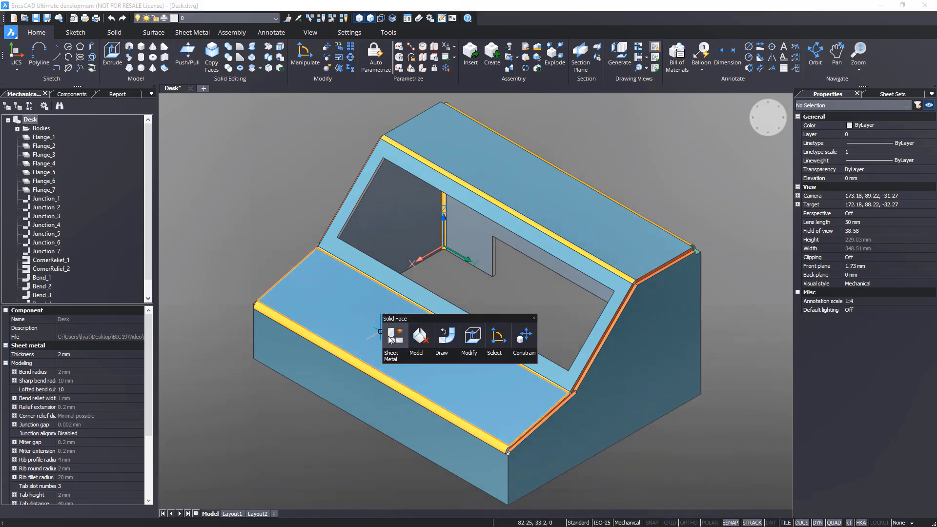
Unfold the undivided Desk model from the lower front top flange, Flange_1, placing the unfolded body beside the original.
left_click(389, 338)
scroll(389, 336, "down", 2)
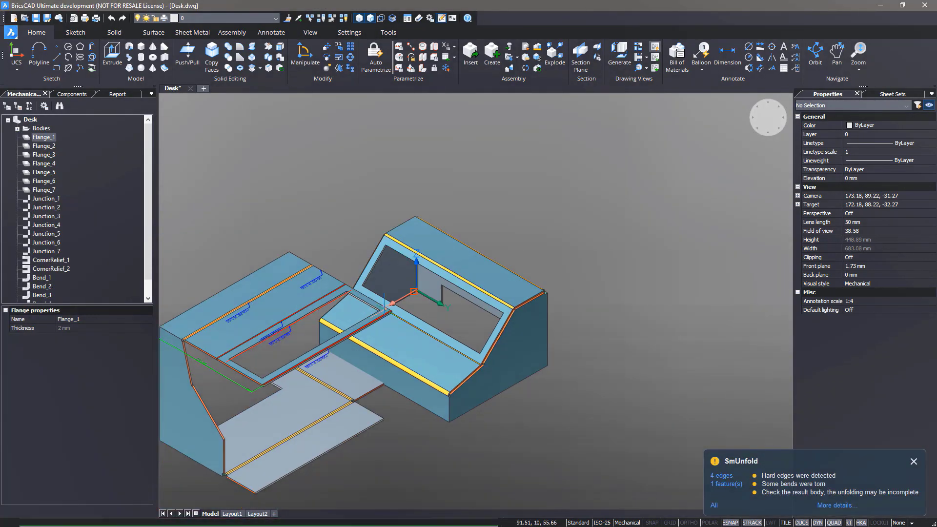
middle_click_drag(540, 264, 633, 312)
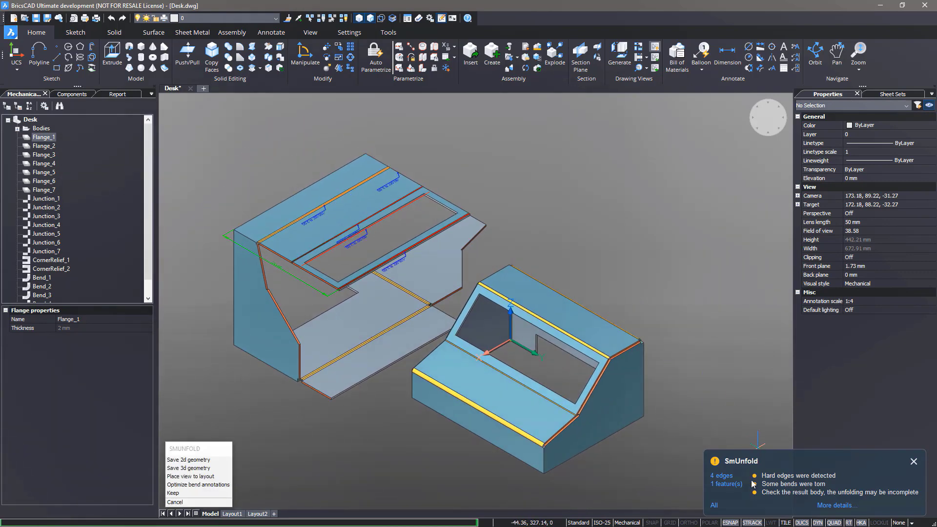
Highlight the hard edges and torn bend flagged by the unfold, and expand the hard edges in its detailed report.
left_click(723, 476)
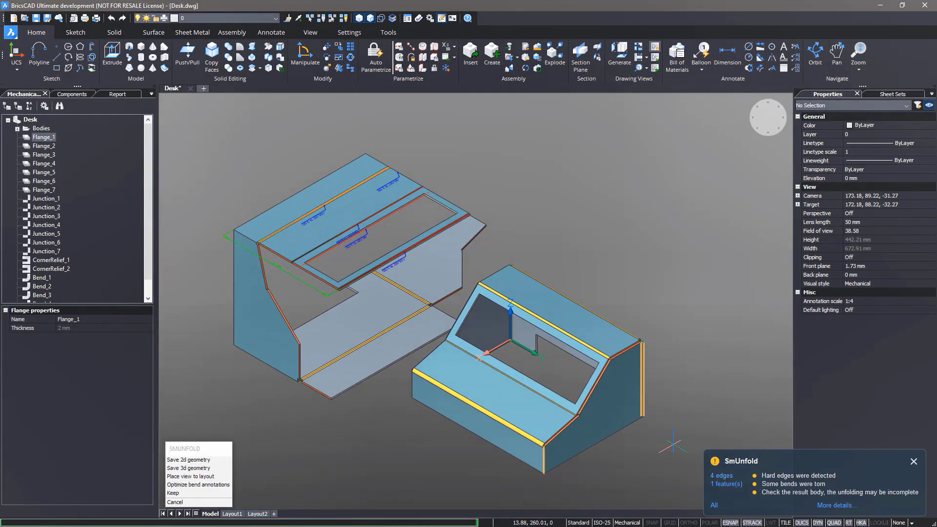
scroll(672, 445, "up", 5)
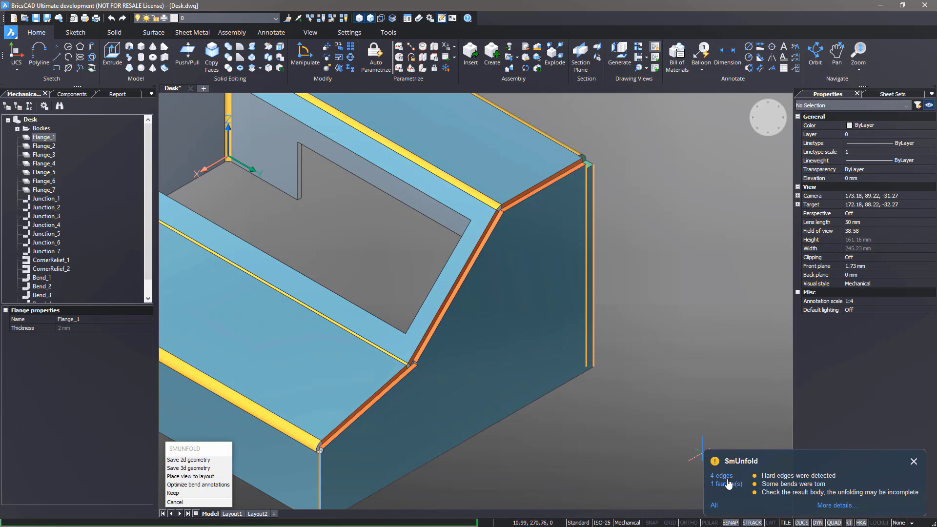
middle_click_drag(459, 286, 563, 418)
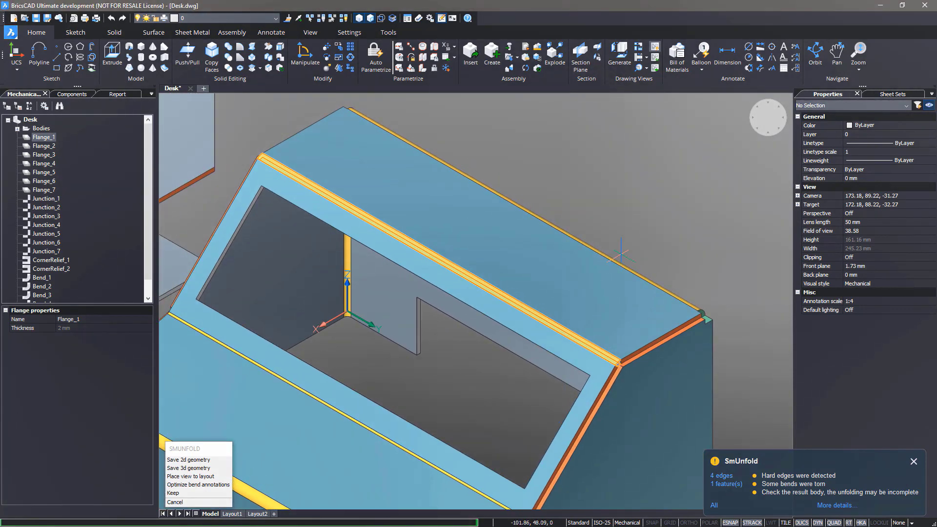
scroll(619, 239, "down", 5)
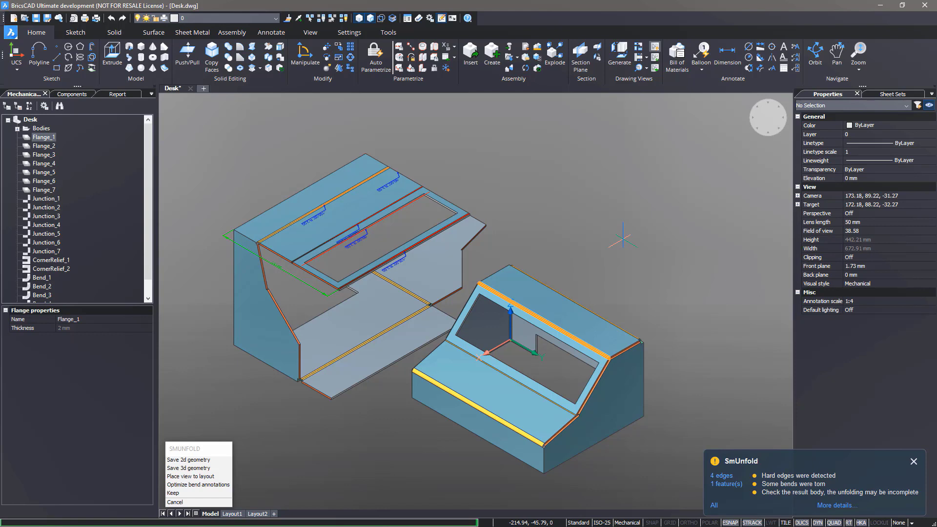
left_click(832, 505)
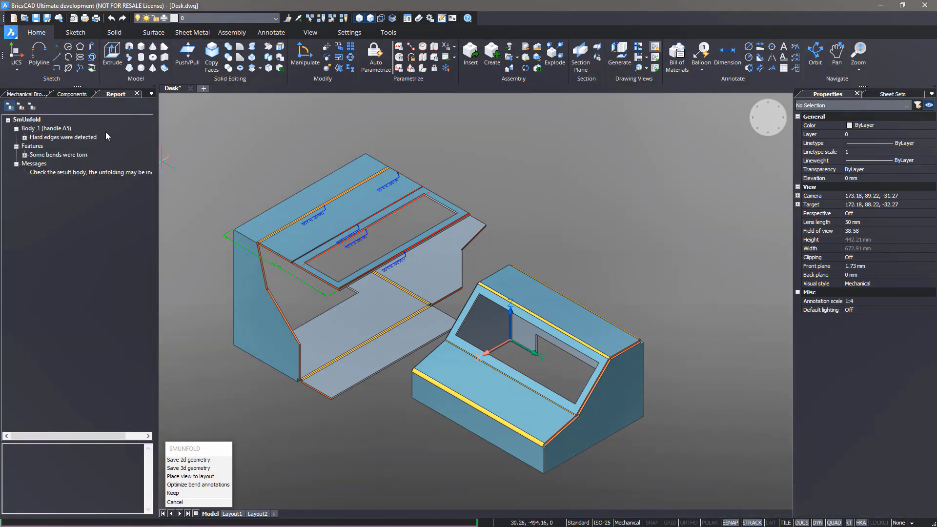
left_click(24, 138)
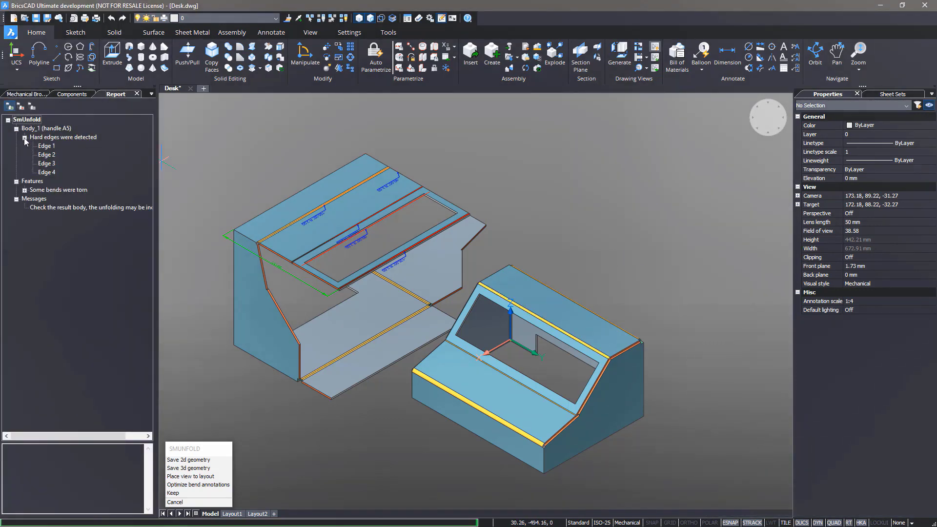
Expand the torn bends entry among the features in the unfold report.
left_click(25, 190)
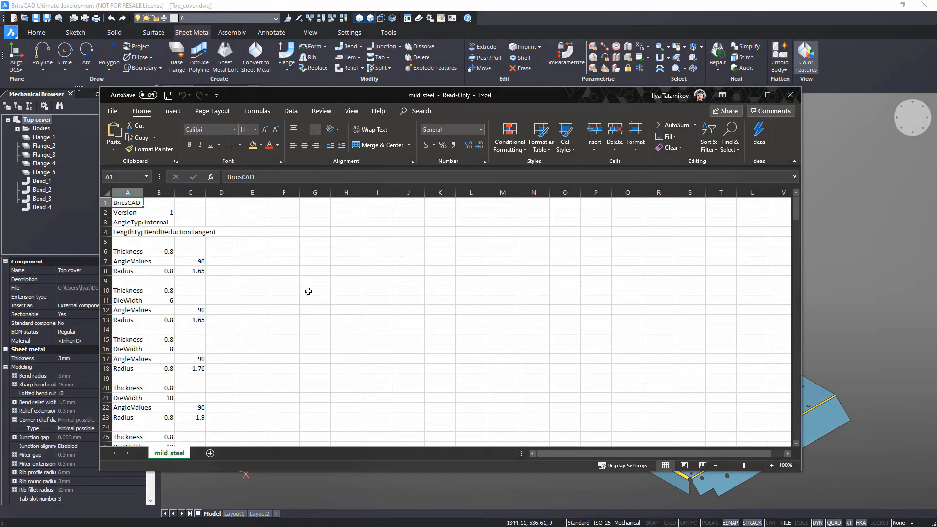
Review the mild_steel bend table in Excel, marking the 10 mm die width block for thickness 1, and return to BricsCAD.
scroll(308, 292, "down", 5)
scroll(308, 291, "down", 8)
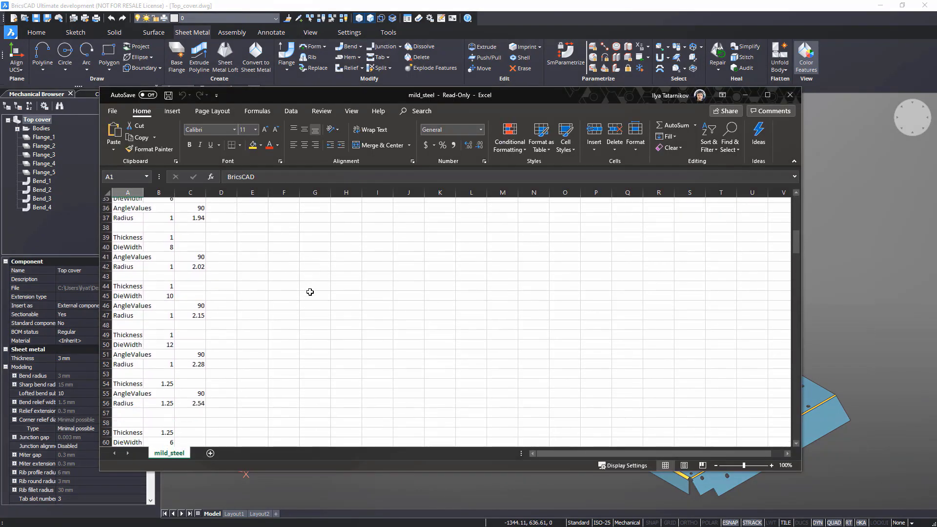
left_click_drag(131, 253, 229, 282)
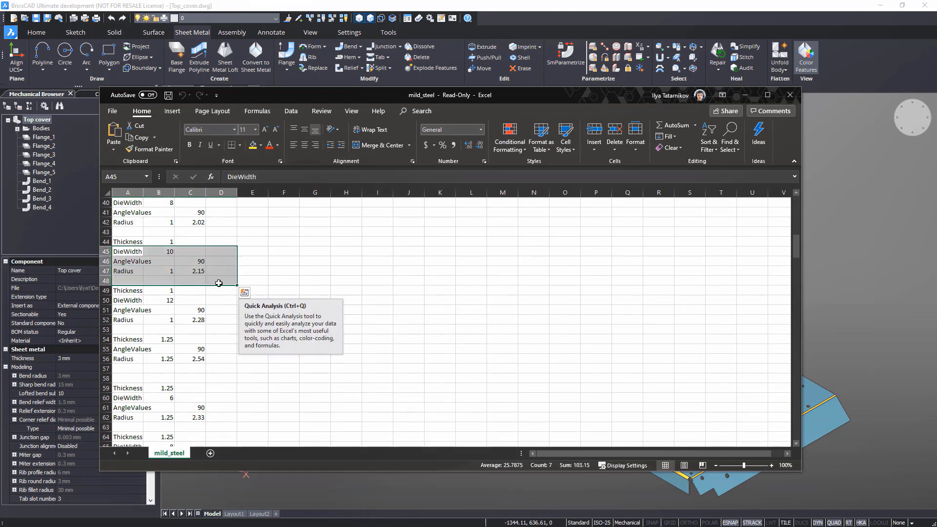
left_click(651, 5)
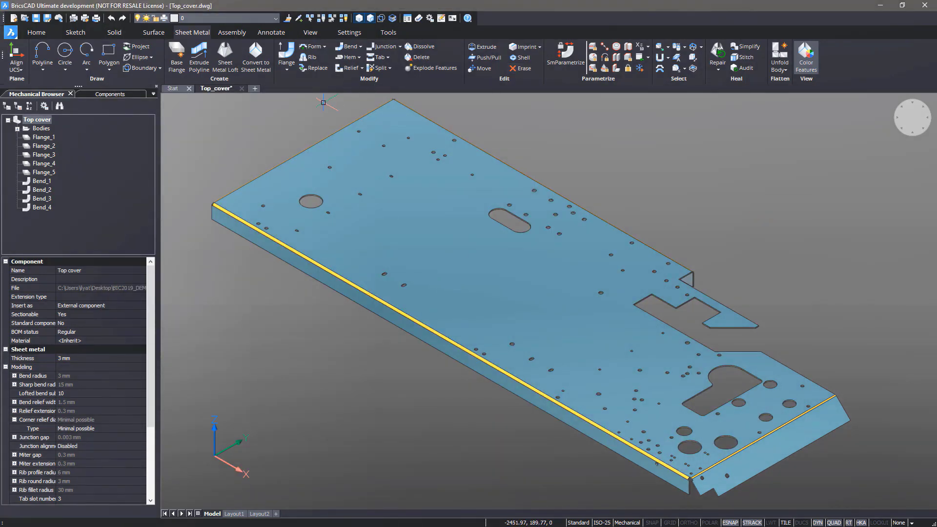
Assign the mild_steel bend table file to the unfolding settings of the Top cover component.
scroll(135, 391, "down", 4)
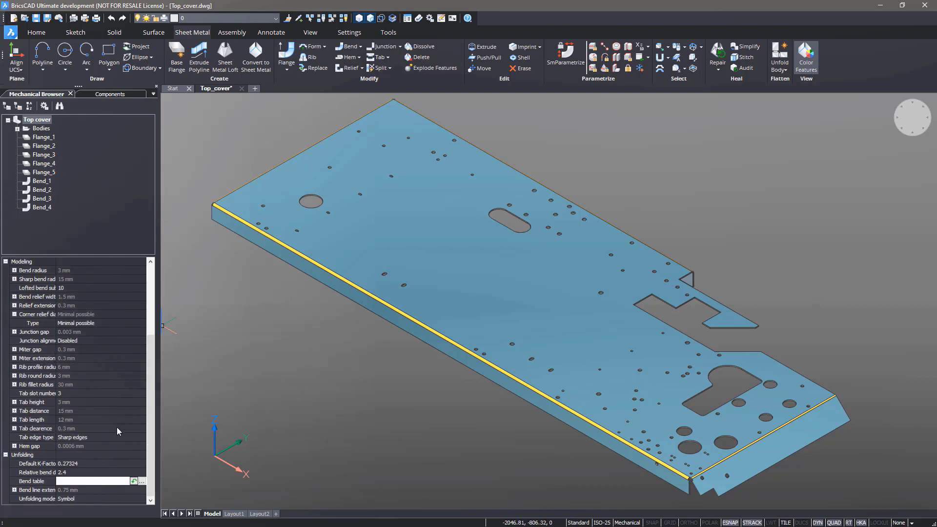
left_click(143, 481)
left_click(142, 481)
left_click(284, 201)
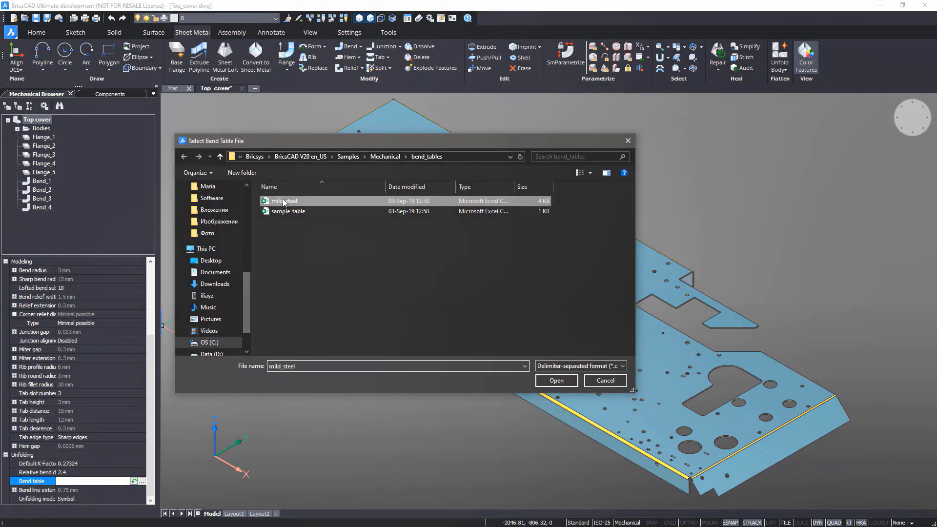
left_click(550, 381)
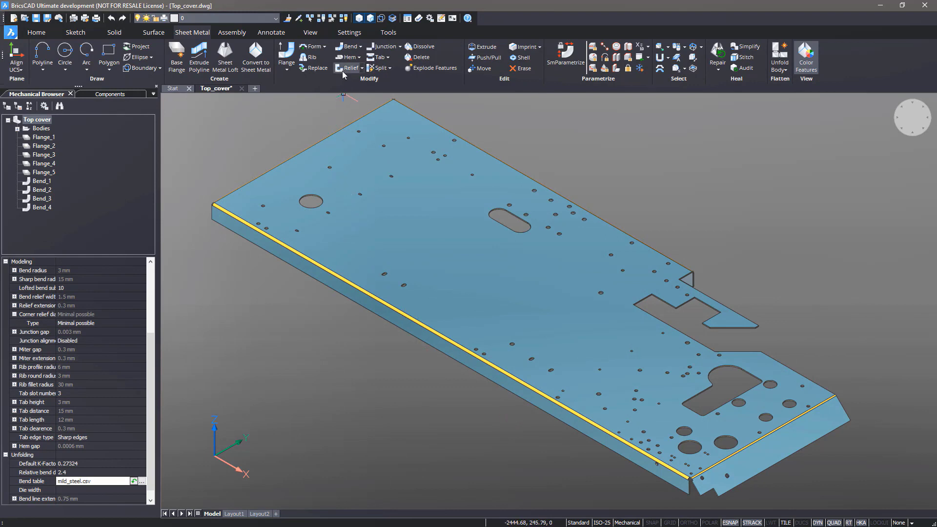
Add automatically sized corner reliefs to the entire Top cover model and convert the relief at the near corner to circular.
right_click(315, 111)
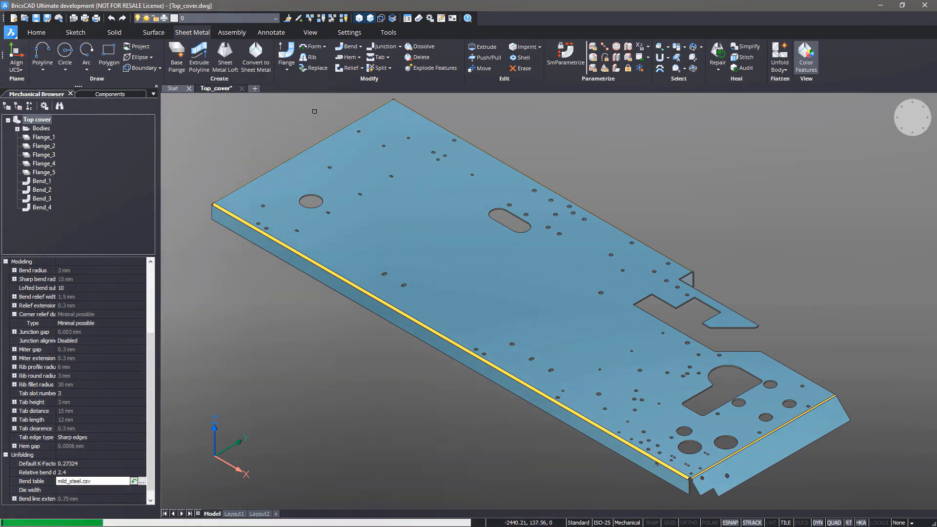
middle_click_drag(314, 111, 372, 262, "shift")
scroll(458, 356, "up", 5)
middle_click_drag(458, 356, 486, 386)
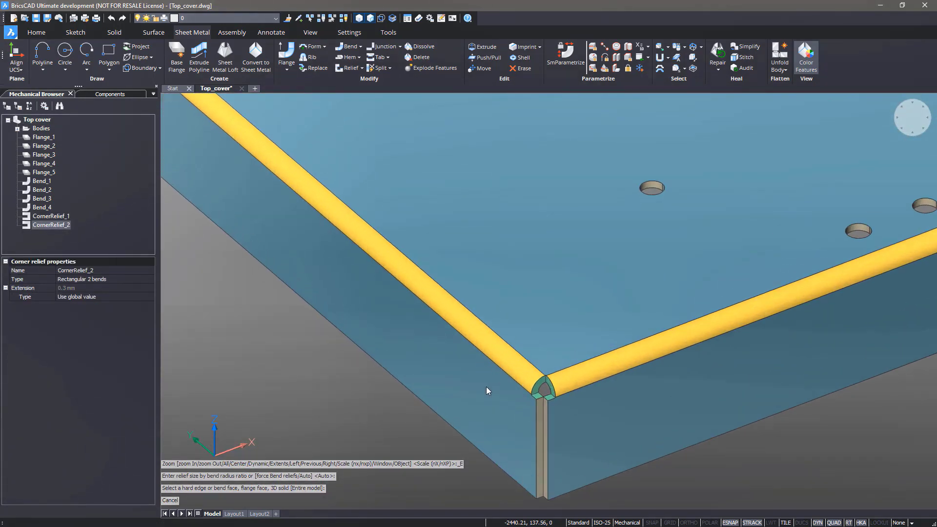
scroll(542, 420, "up", 2)
scroll(542, 418, "up", 3)
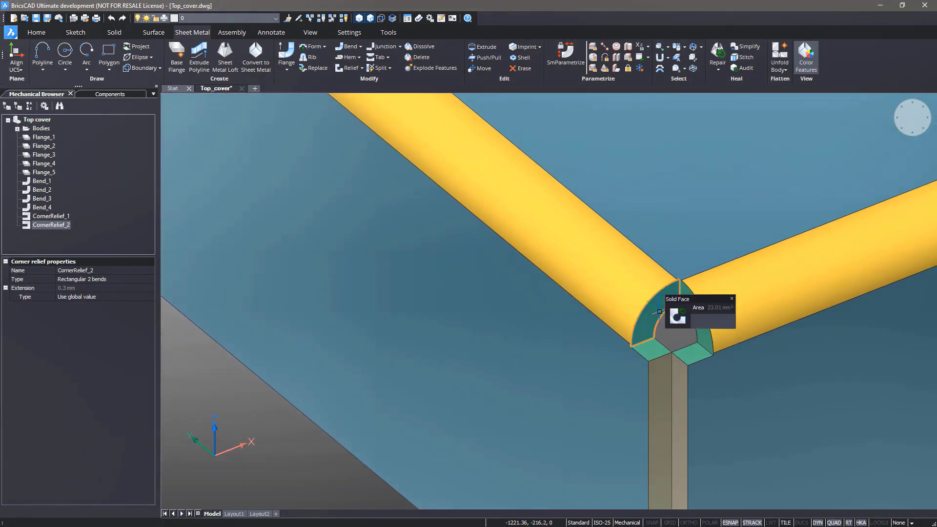
middle_click(680, 348)
middle_click(680, 347)
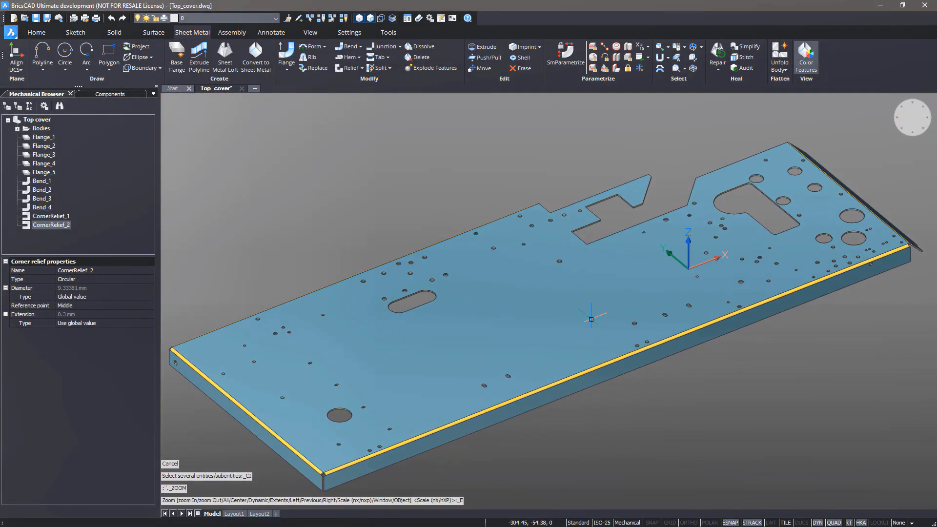
Unfold the Top cover from its large top face, place the flat body behind the original, and examine its circular corner relief.
mouse_move(571, 317)
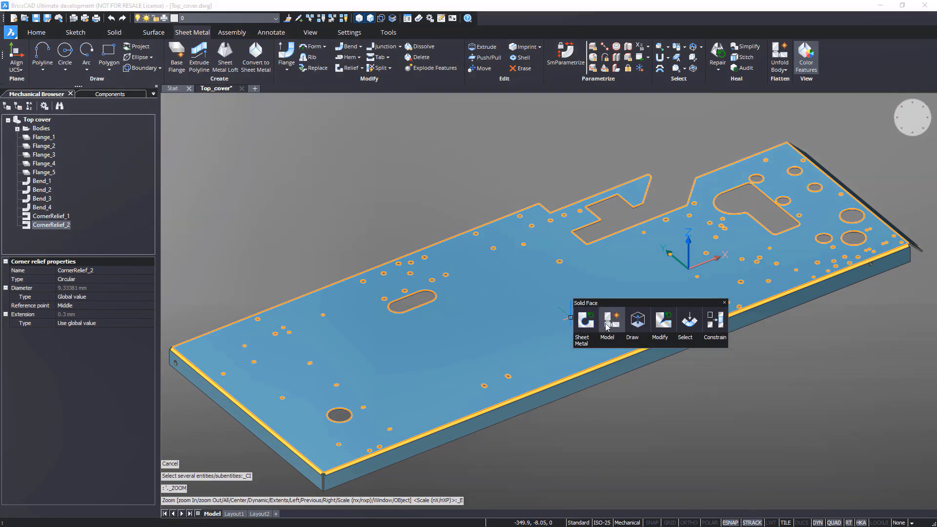
left_click(606, 325)
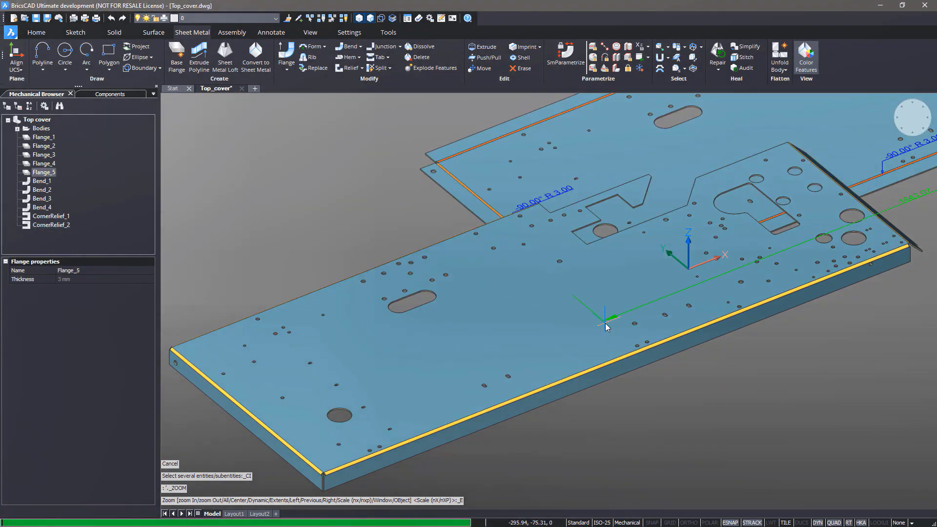
scroll(606, 327, "down", 5)
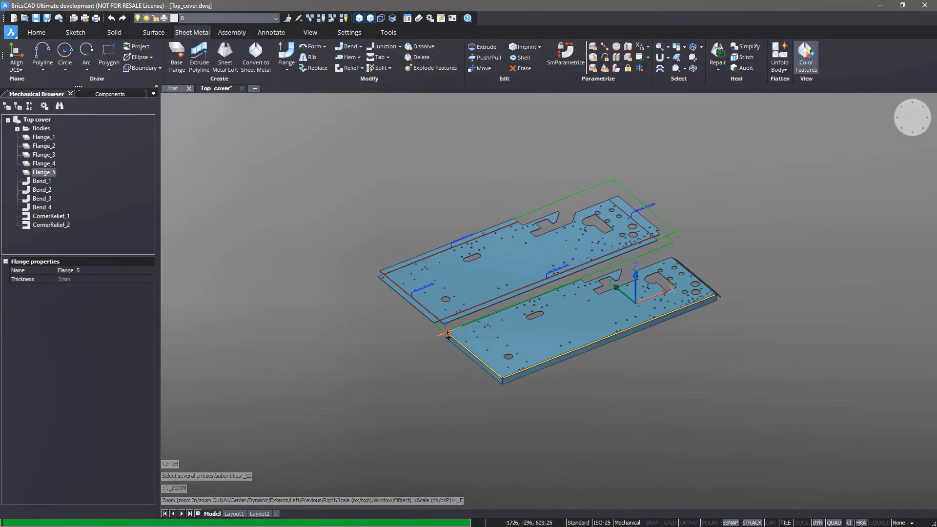
left_click(425, 314)
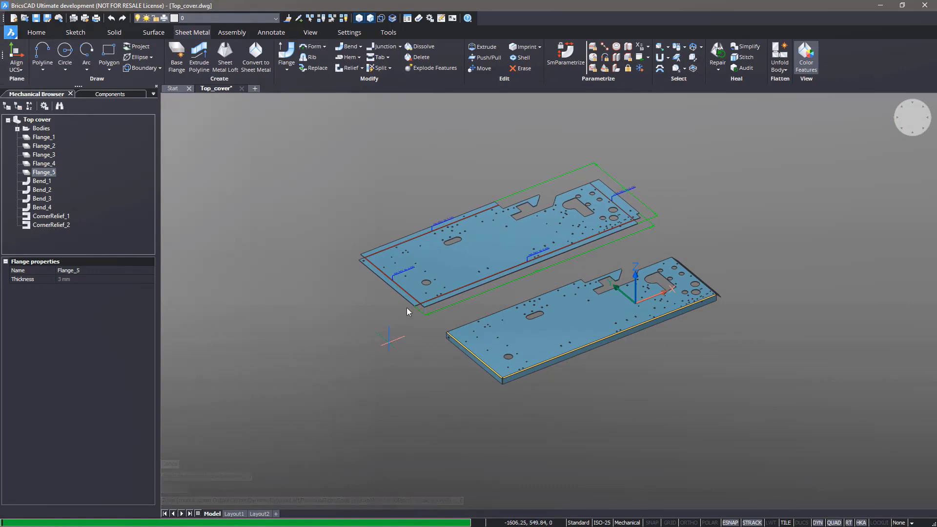
scroll(421, 305, "up", 8)
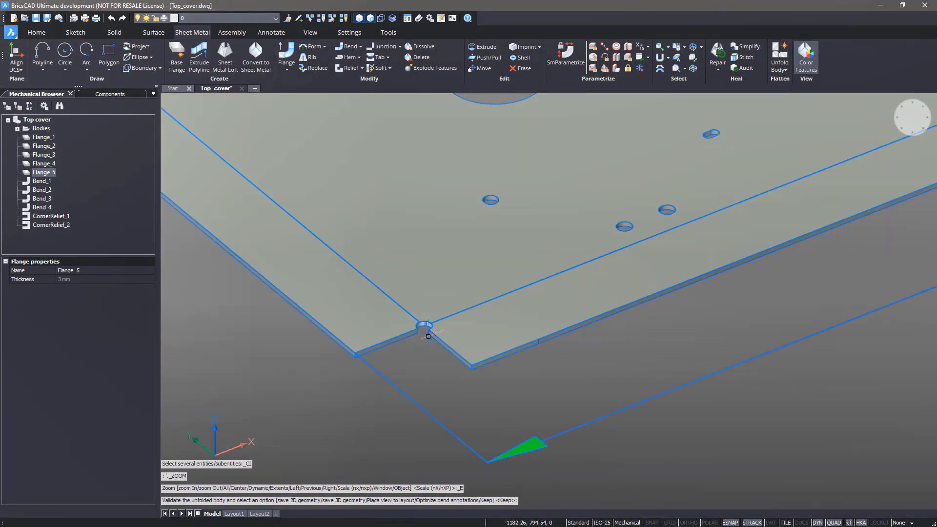
scroll(429, 351, "up", 8)
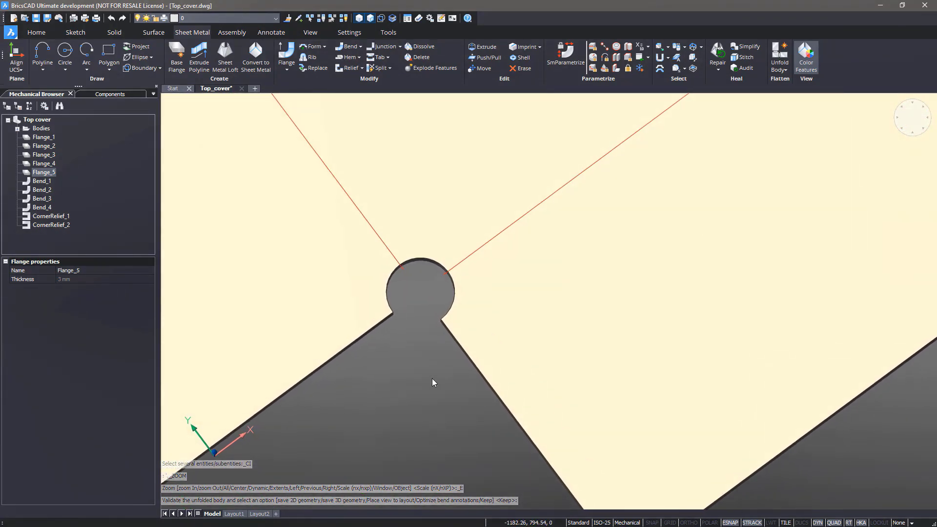
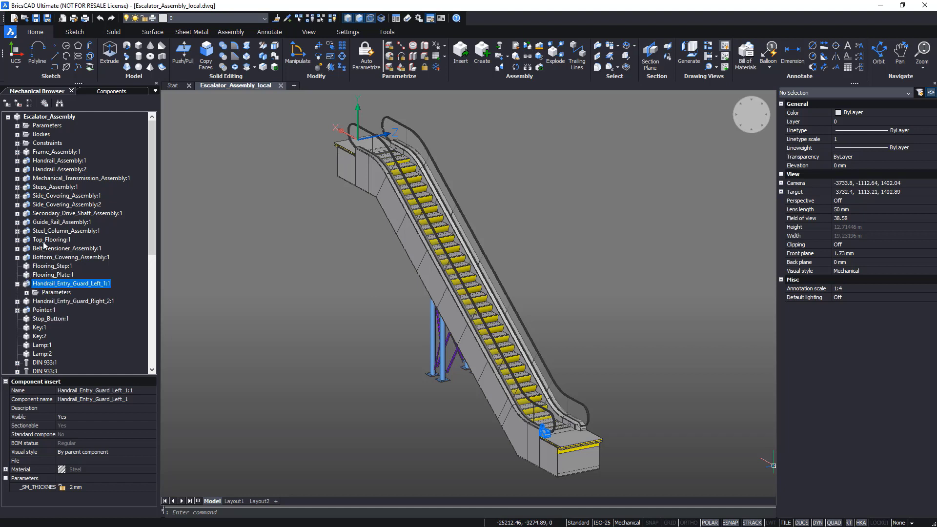
Clear the entry guard highlight and locate Handrail_Assembly:2 in the component tree by picking it in the escalator model.
key("Escape")
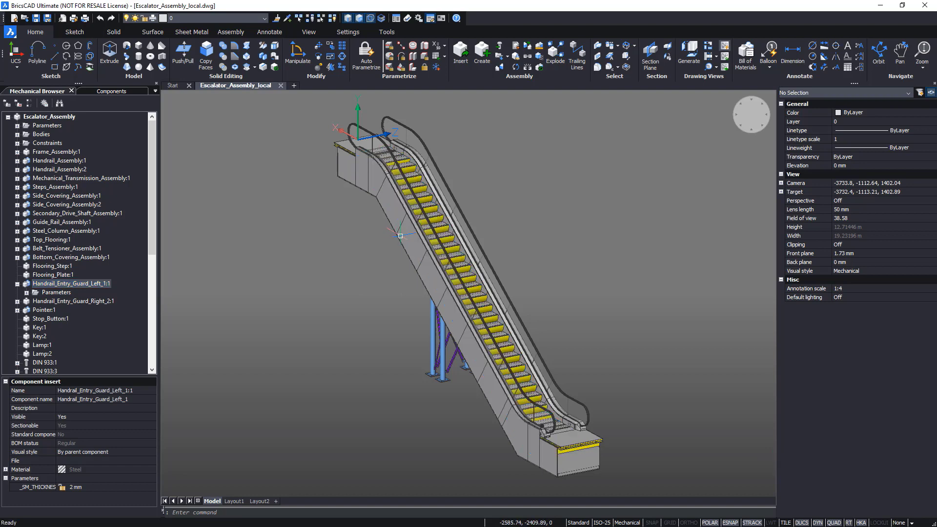
mouse_move(422, 212)
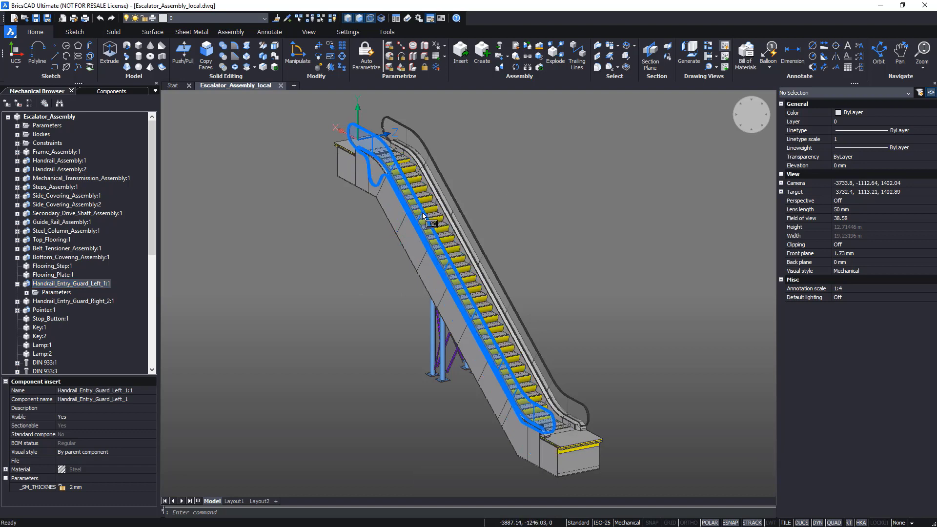
left_click(383, 236)
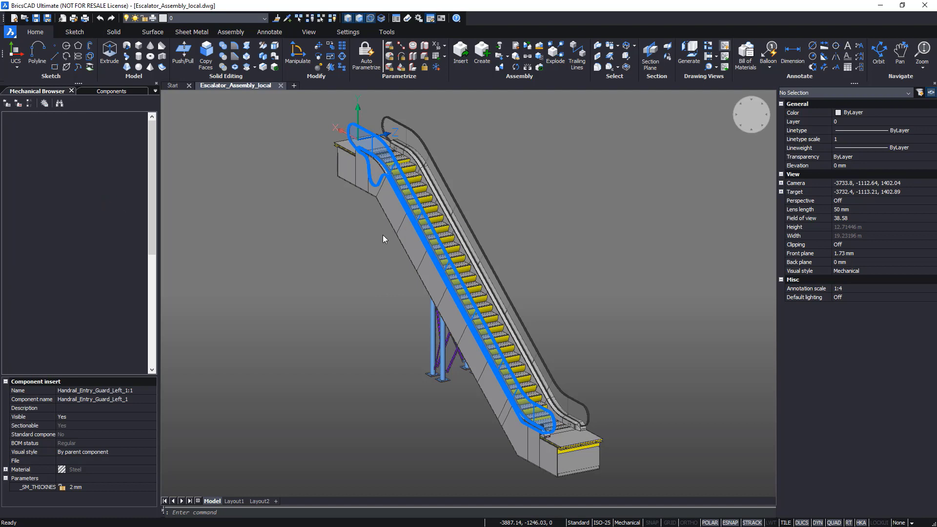
key("Escape")
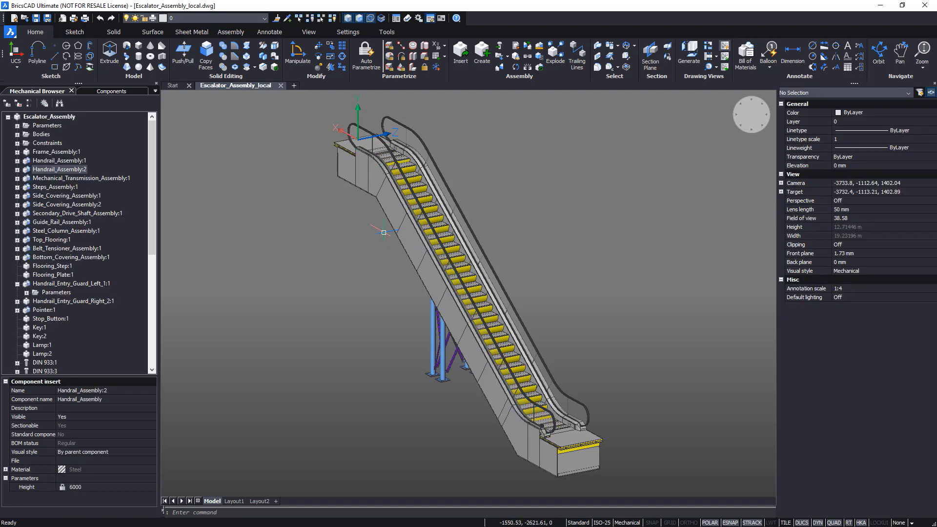
Set the visual style of Side_Covering_Assembly:2 to X-Ray.
mouse_move(394, 214)
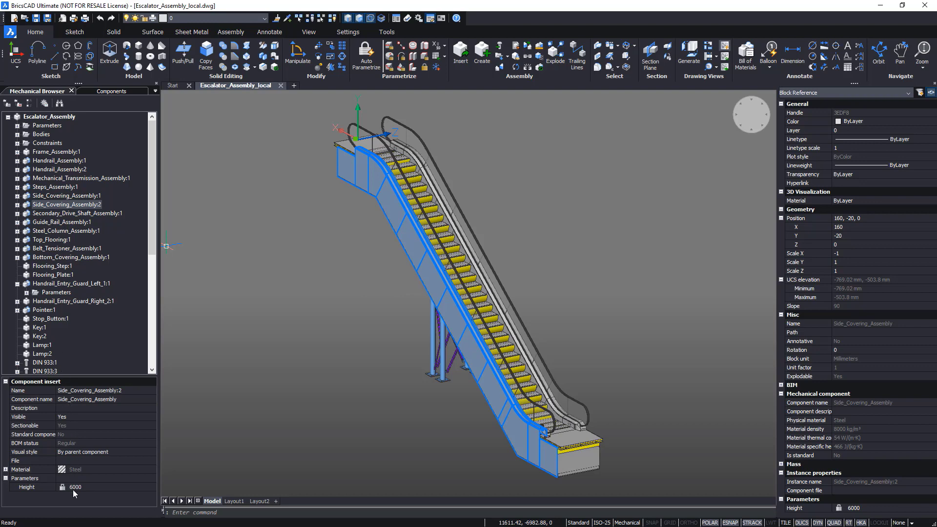
left_click(77, 452)
left_click(77, 453)
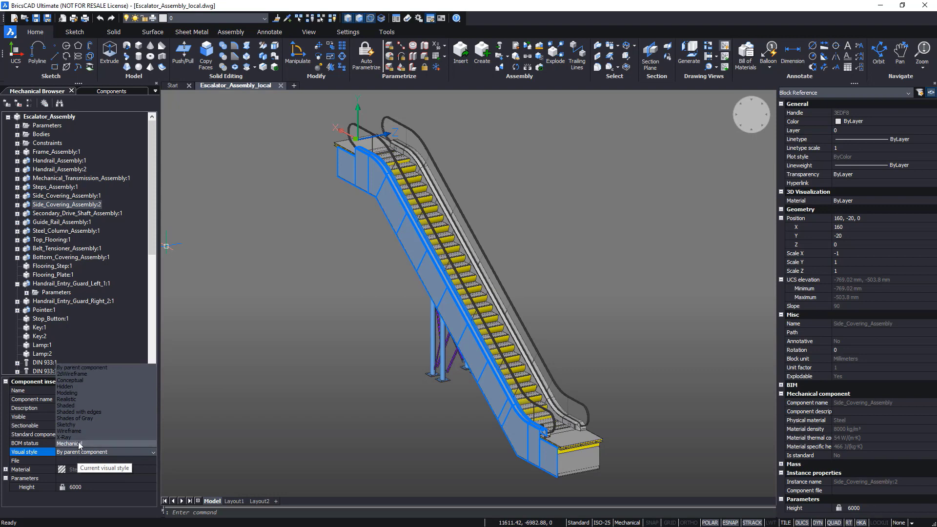
left_click(77, 438)
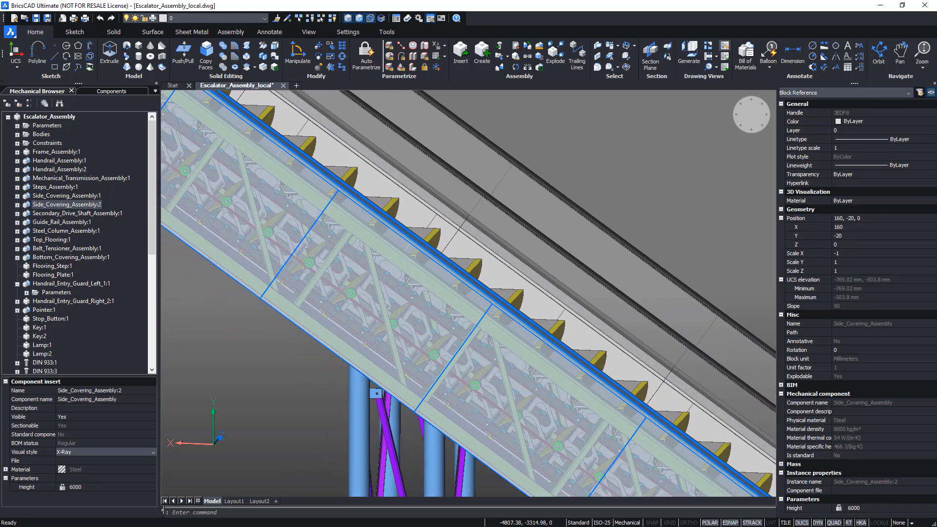
Search the escalator component tree for "guard" and open the Handrail_Entry_Guard_Left_1 component for editing.
left_click(59, 103)
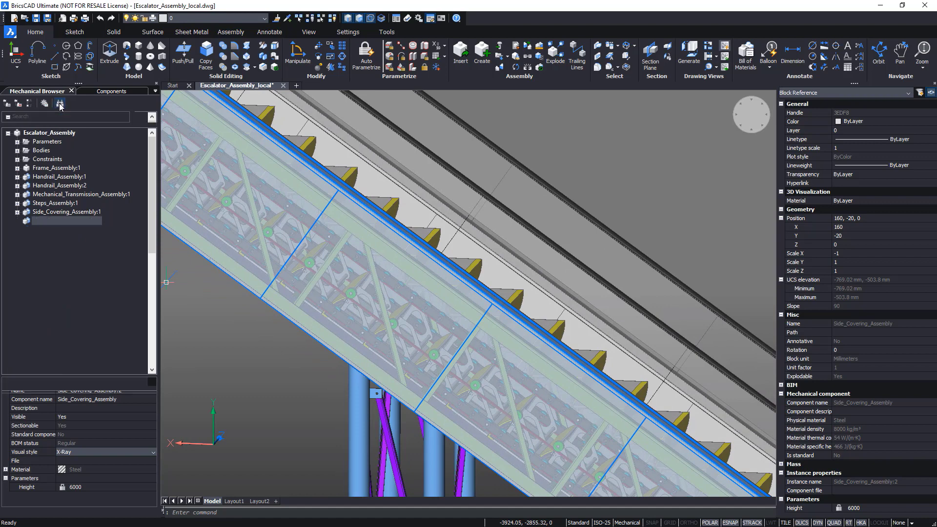
left_click(54, 119)
type("guard")
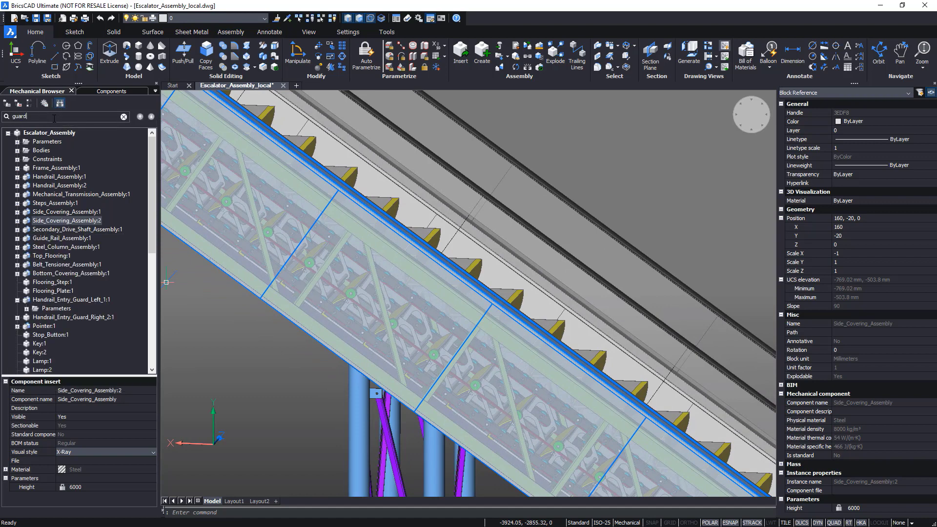
key("Return")
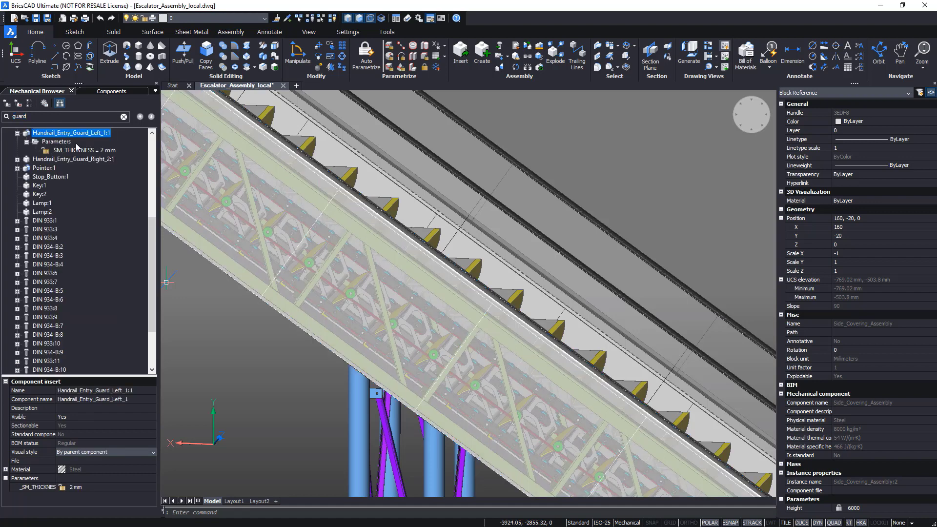
right_click(70, 134)
left_click(90, 142)
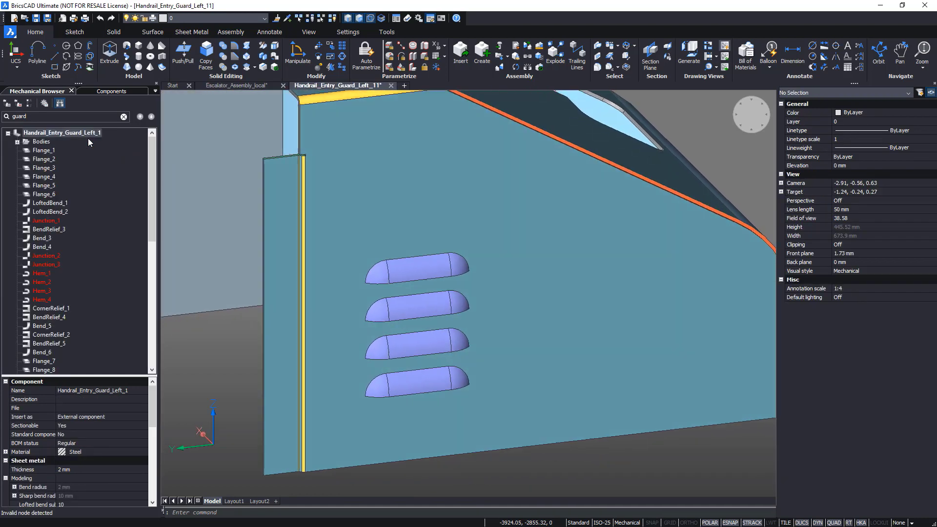
Highlight the features Louver_1 through Louver_4 one after another to locate them on the guard.
scroll(122, 186, "down", 6)
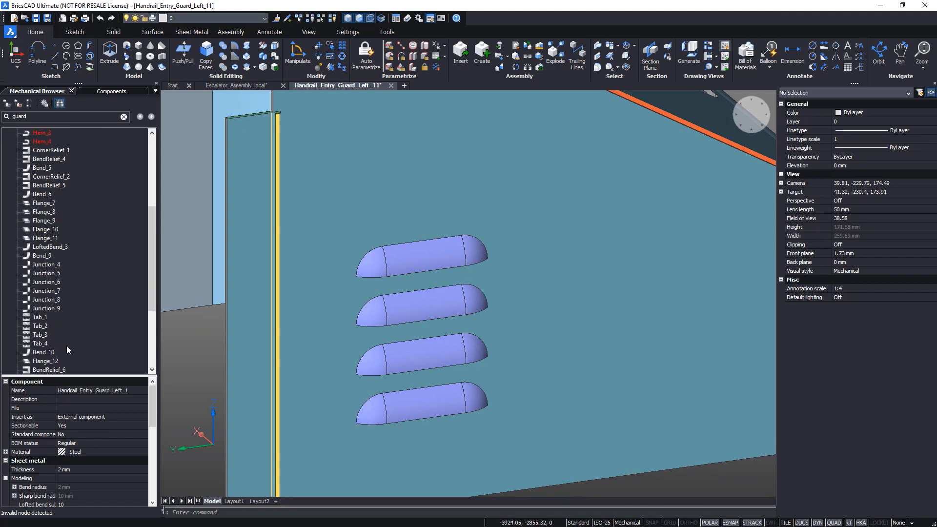
scroll(63, 348, "down", 5)
left_click(49, 336)
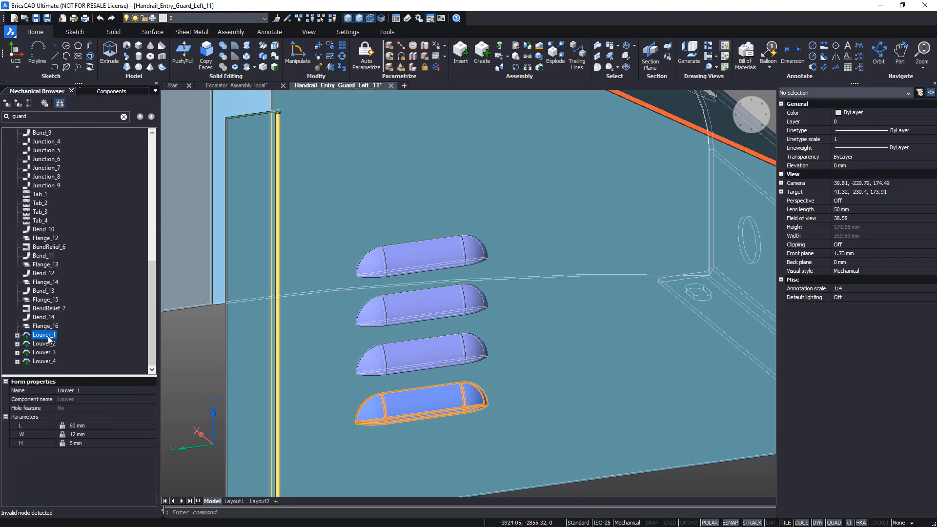
key("Down")
key("Down")
key("Down")
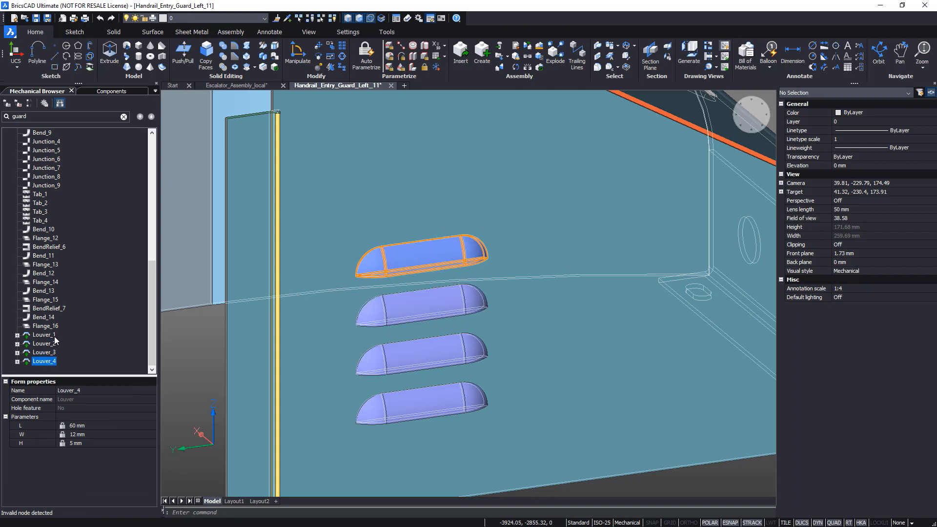
Select all four louvers together and set their length parameter L to 80 mm.
left_click(55, 336, "shift")
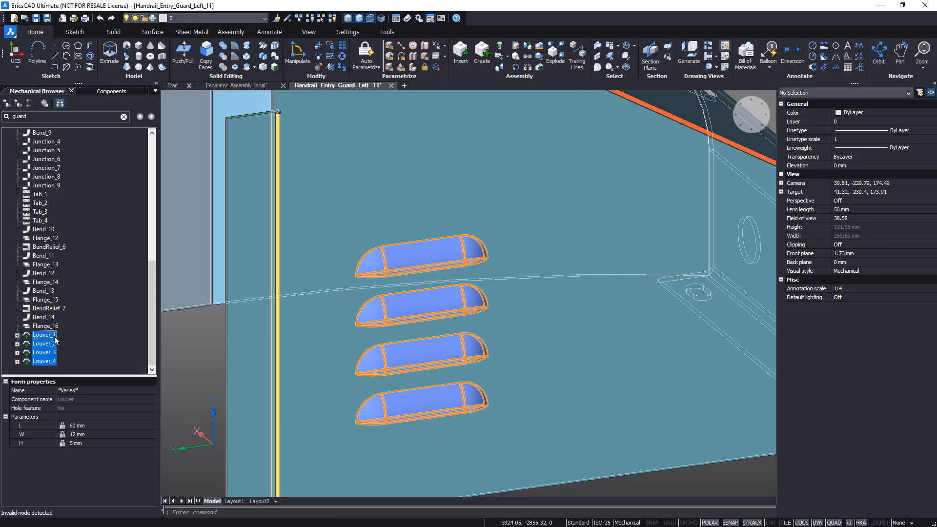
left_click(84, 423)
type("80")
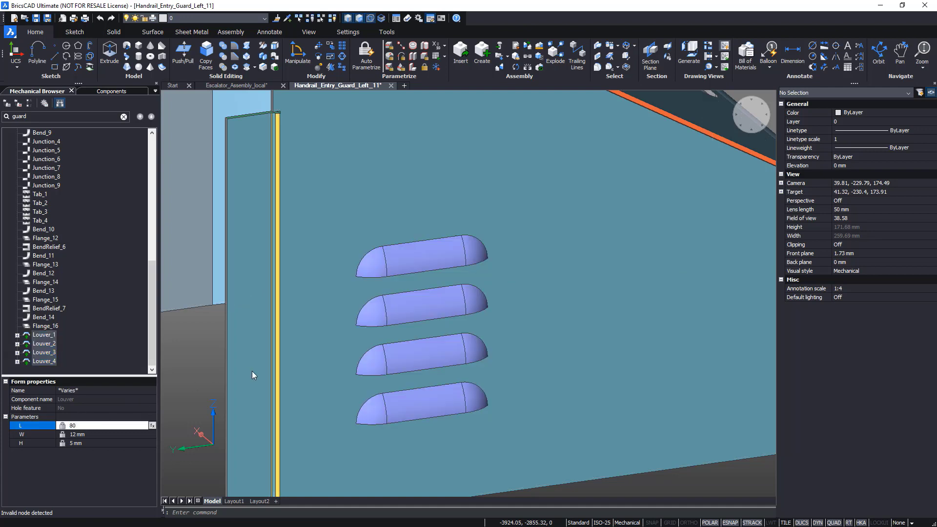
key("Return")
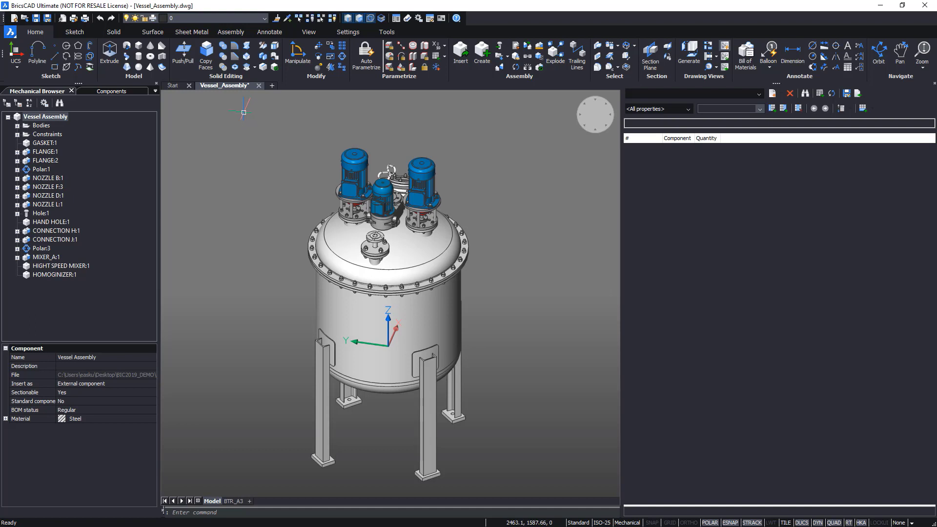
Check that the Bills of Materials panel is enabled and create a top-level bill of materials for the vessel assembly.
right_click(904, 89)
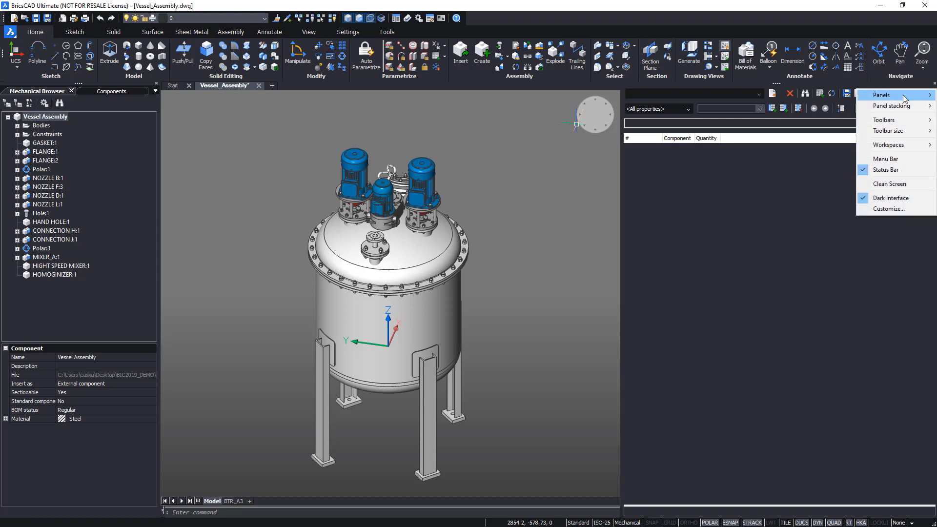
mouse_move(887, 95)
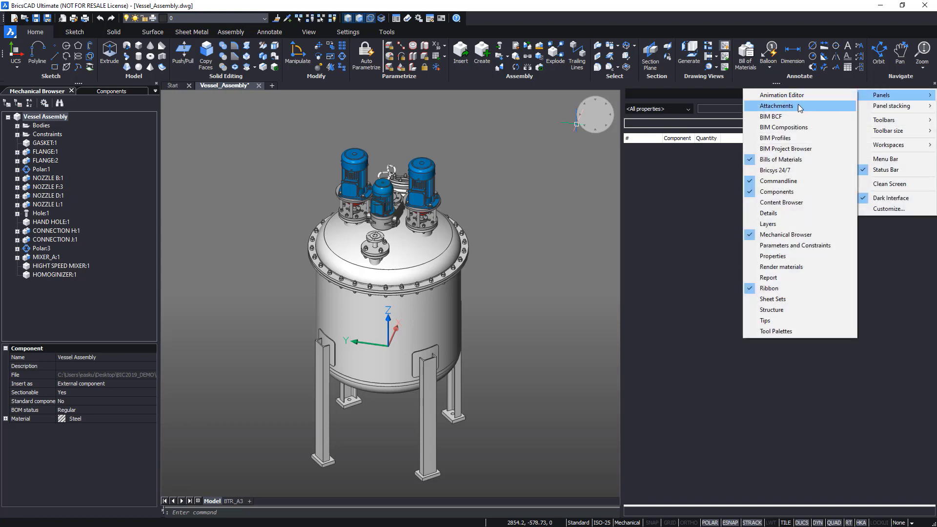
left_click(789, 160)
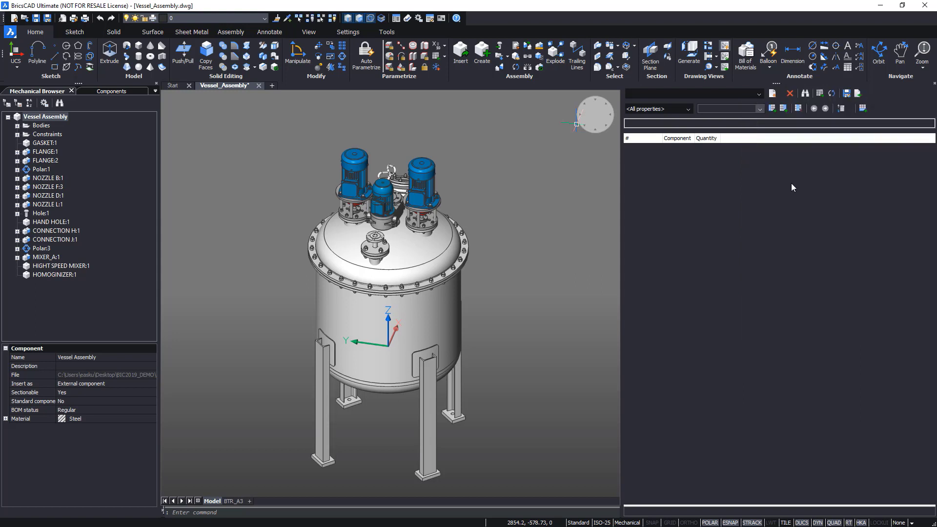
left_click(781, 93)
left_click(785, 104)
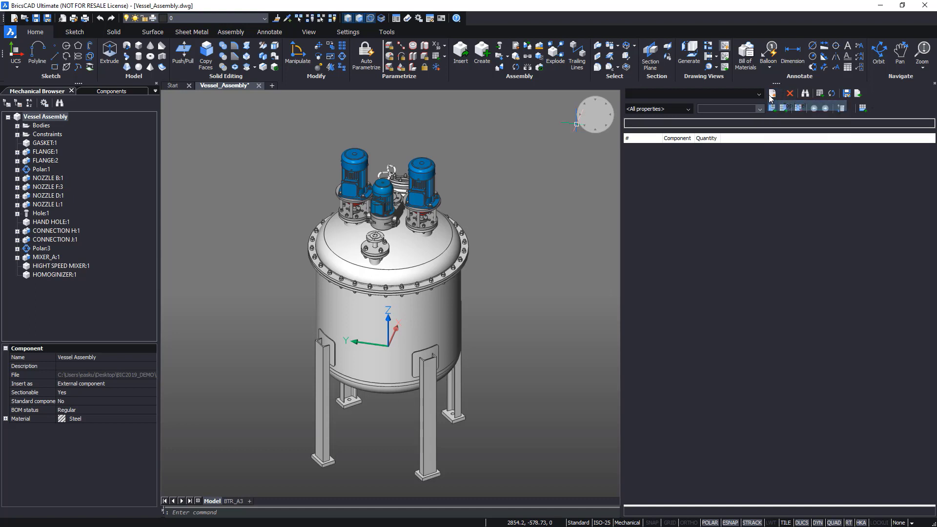
left_click(771, 95)
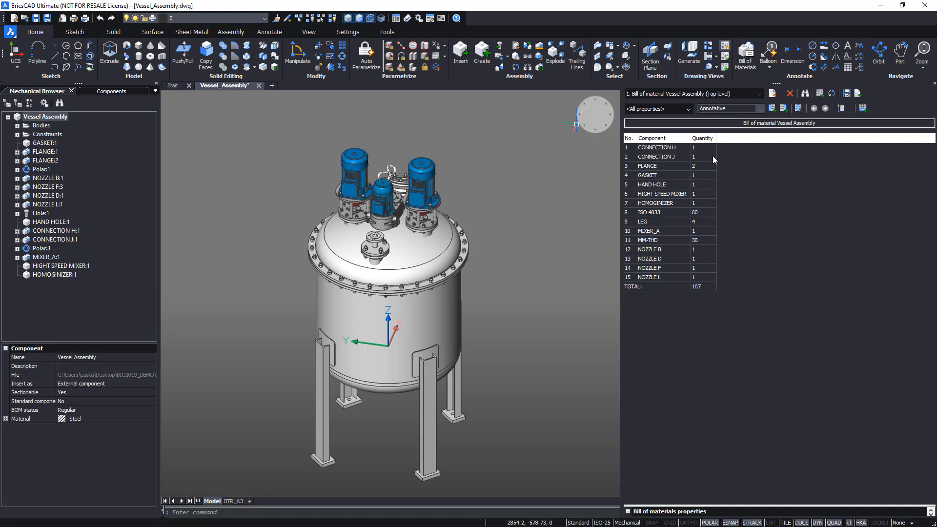
Expand the bill of materials properties and set the filter to (Component description=="NOZZLE").
left_click_drag(755, 505, 739, 378)
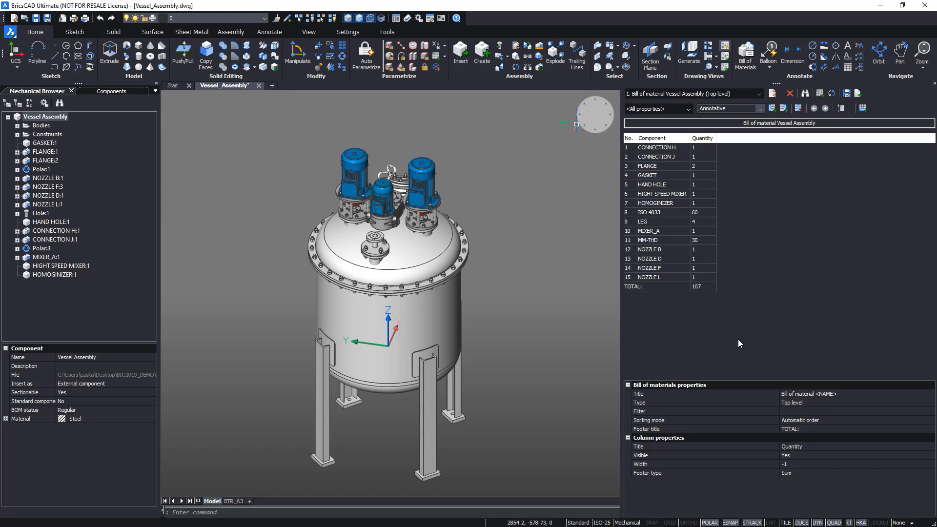
left_click(703, 140)
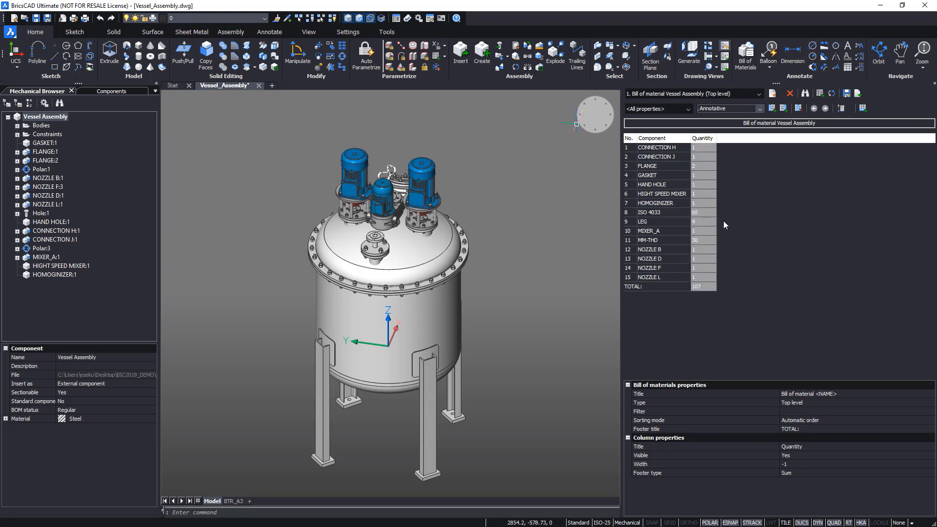
left_click(798, 334)
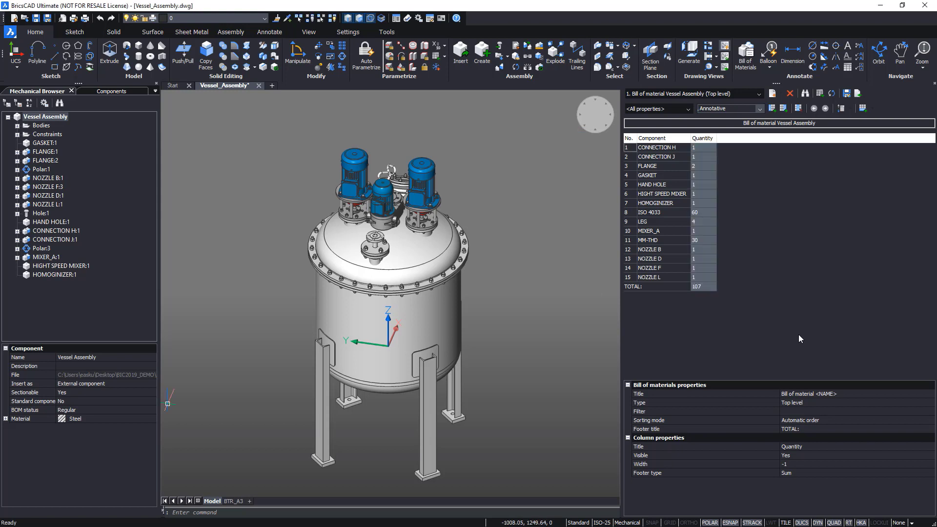
left_click(786, 412)
type("(Component description==\"NOZZLE\")")
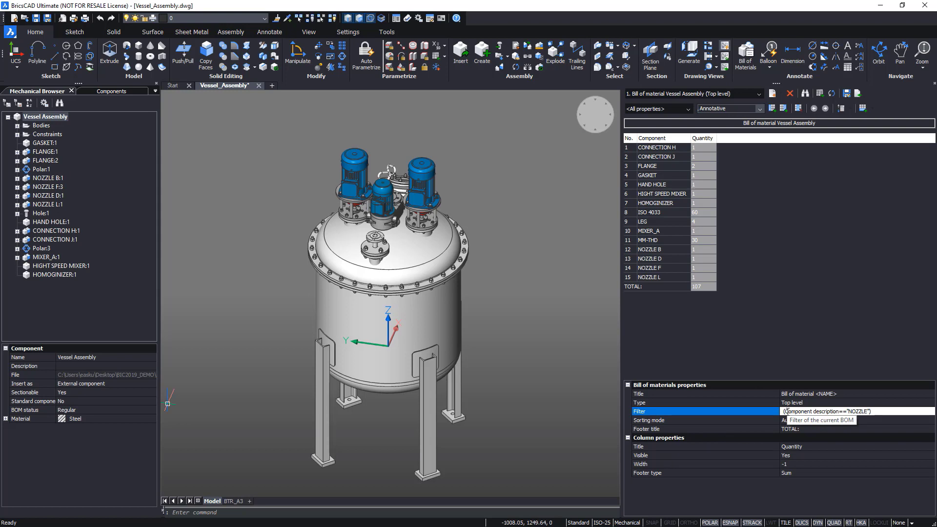
key("Return")
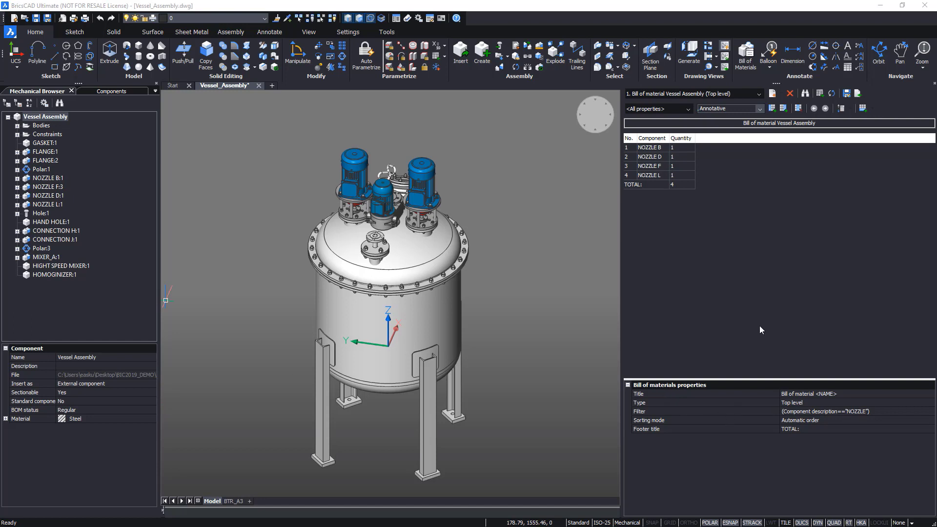
Replace the bill of materials title with NOZZLE SCHEDULE.
left_click(789, 125)
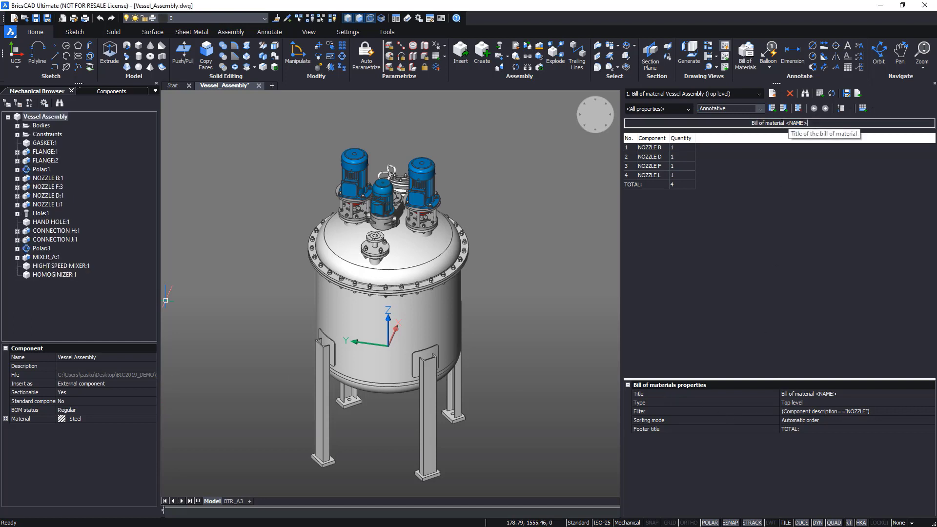
left_click_drag(810, 124, 736, 124)
type("NOZZLE SCHEDULE")
key("Return")
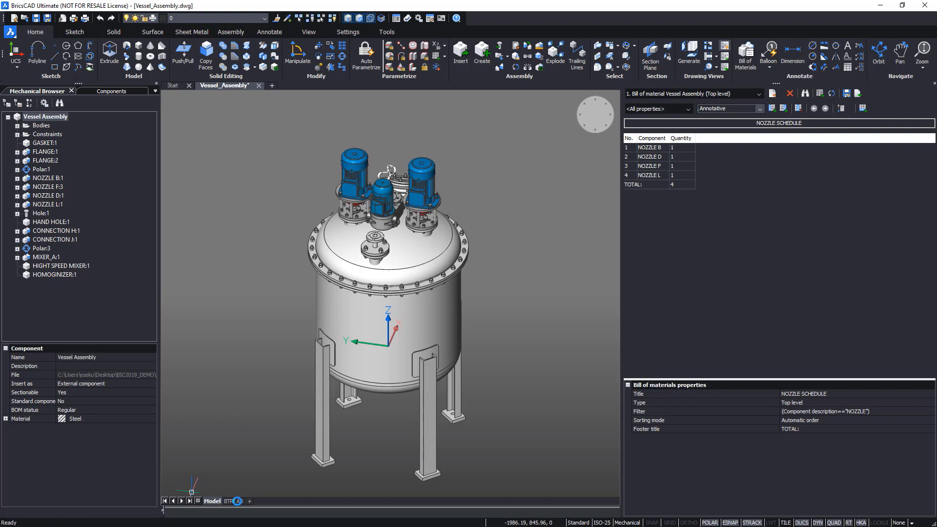
Place the nozzle schedule table on the BTR_A3 layout, near the sheet's upper-left corner.
left_click(233, 501)
left_click(820, 93)
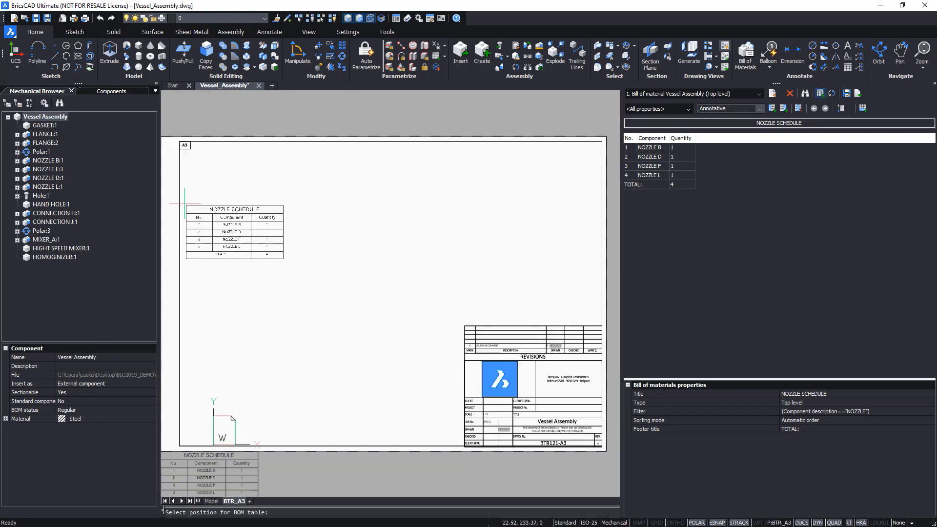
left_click(197, 159)
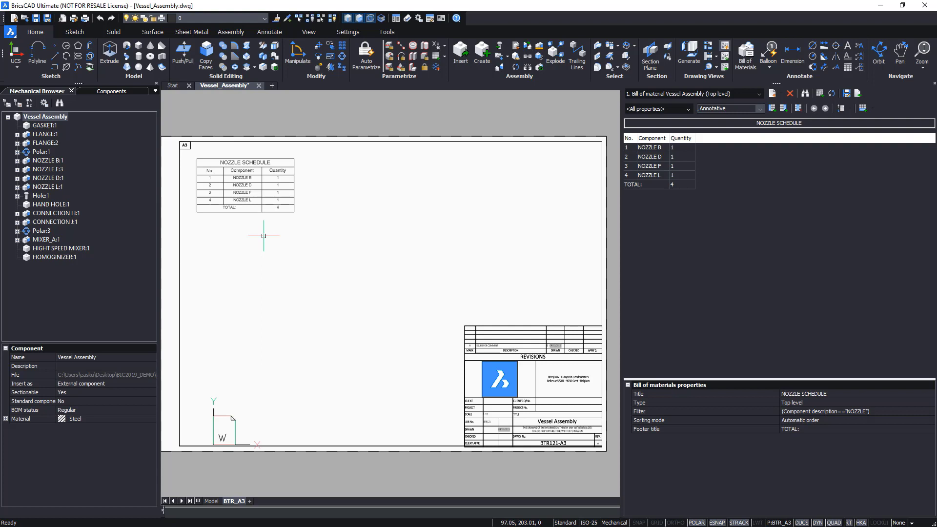
Set the color of the nozzle schedule table on the sheet to ByBlock.
left_click(268, 210)
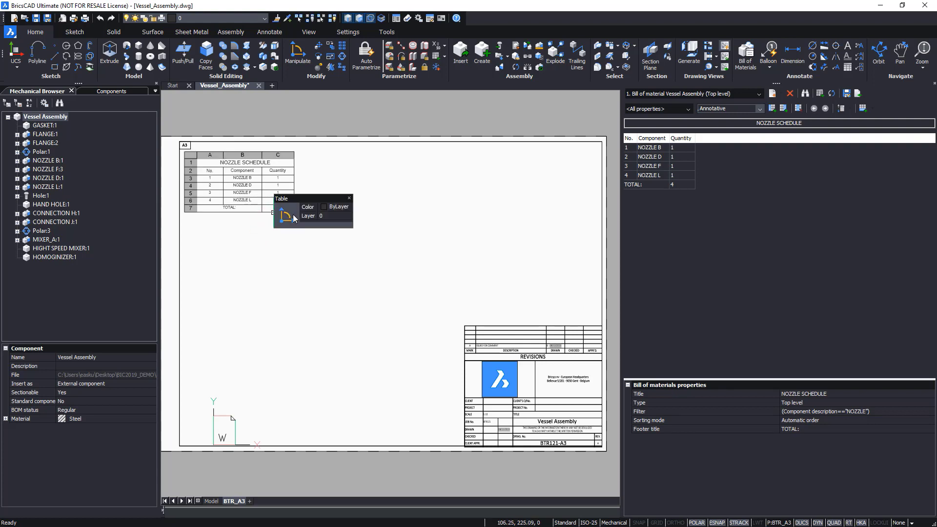
left_click(329, 206)
left_click(330, 206)
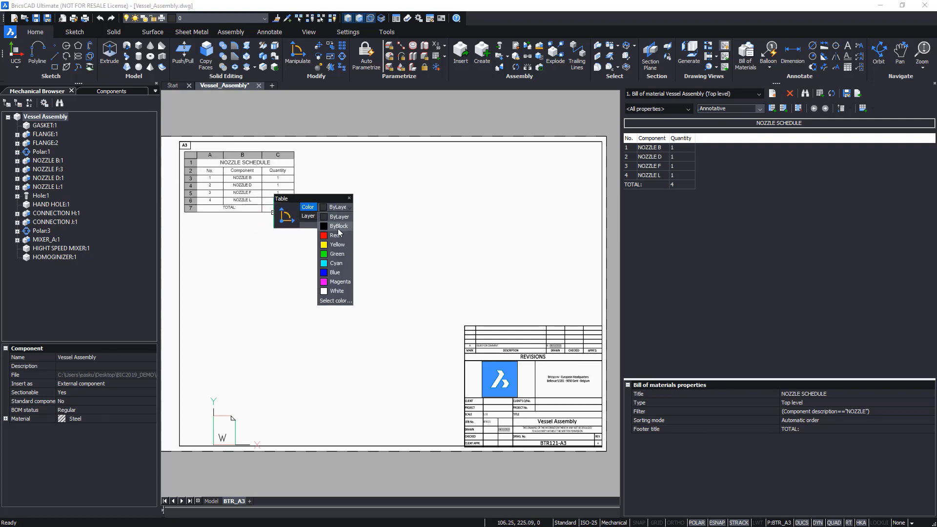
left_click(338, 227)
key("Escape")
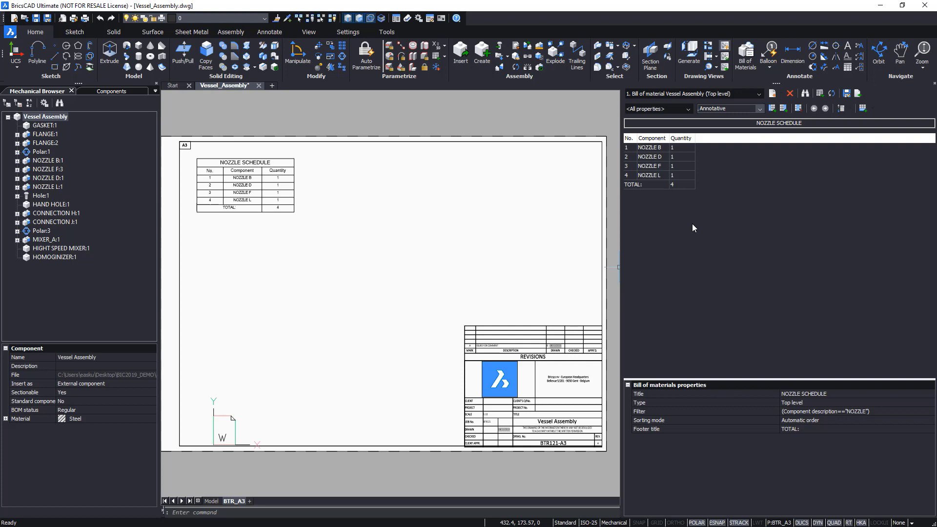
Examine the parameters, filter and column definitions of the all_standard_parts_bottom.BOM template in Sublime Text.
left_click(781, 94)
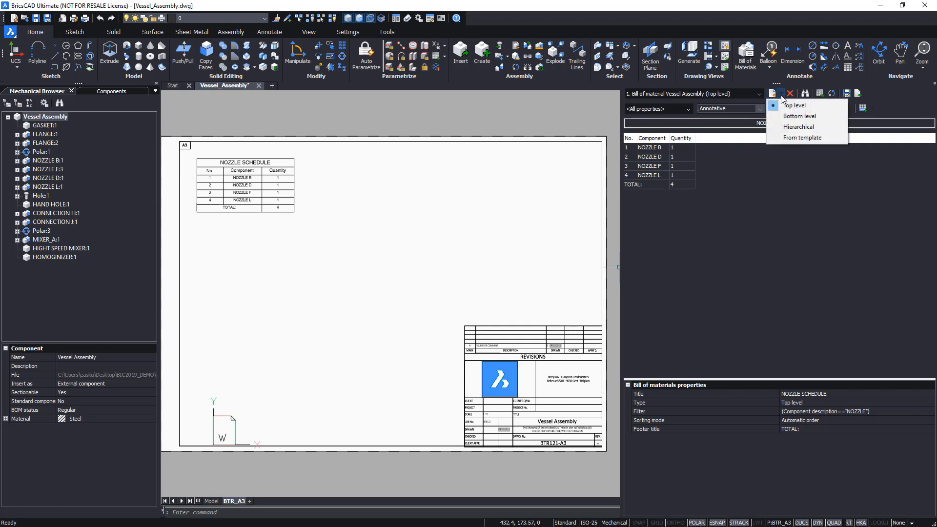
left_click(793, 137)
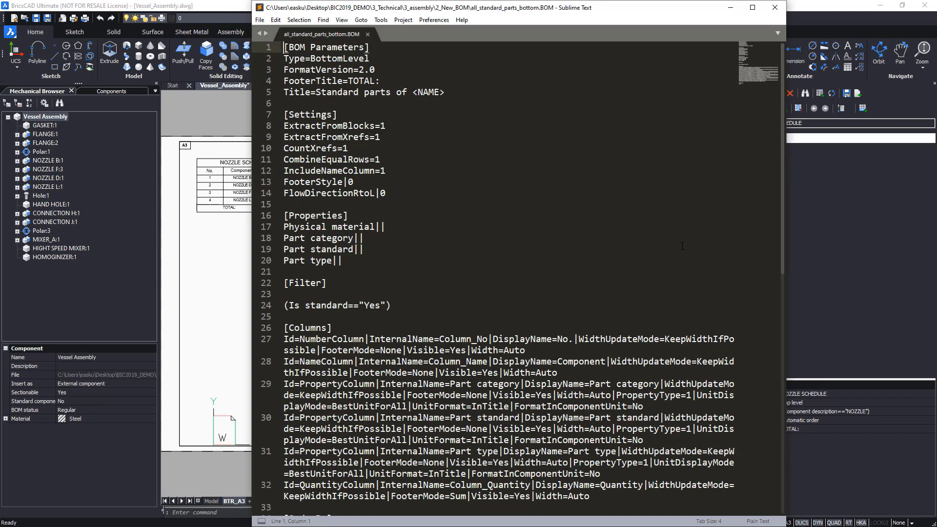
scroll(517, 244, "down", 4)
scroll(602, 268, "up", 4)
left_click(837, 242)
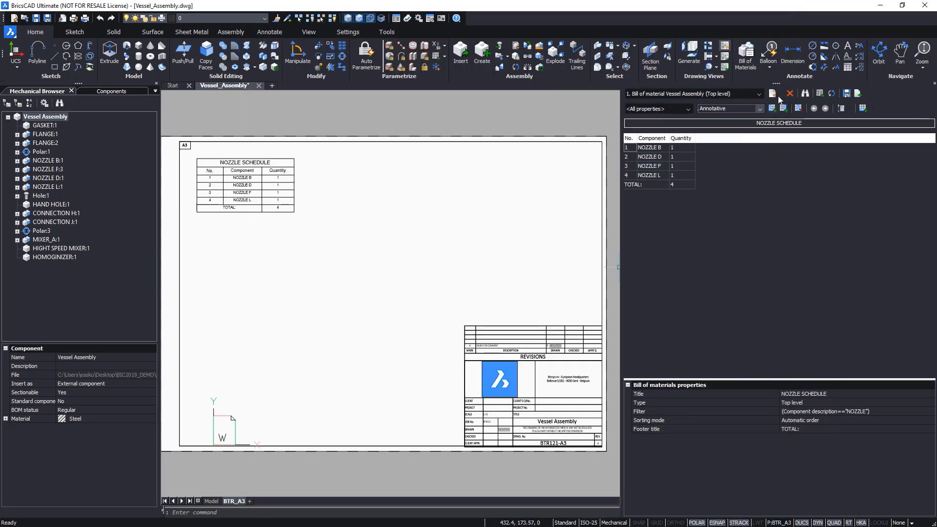
Create a bill of materials from the all_standard_parts_bottom.BOM template and place its table below the nozzle schedule.
left_click(780, 94)
left_click(783, 138)
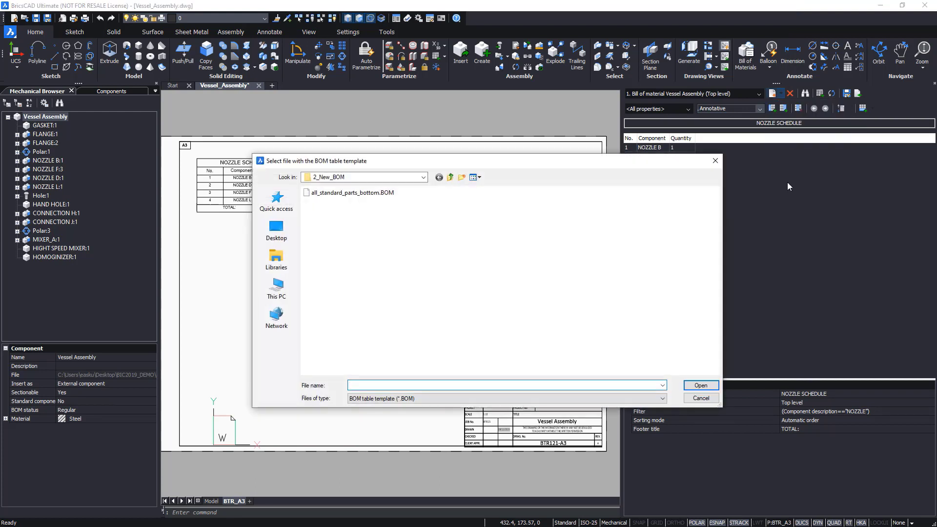
double_click(353, 192)
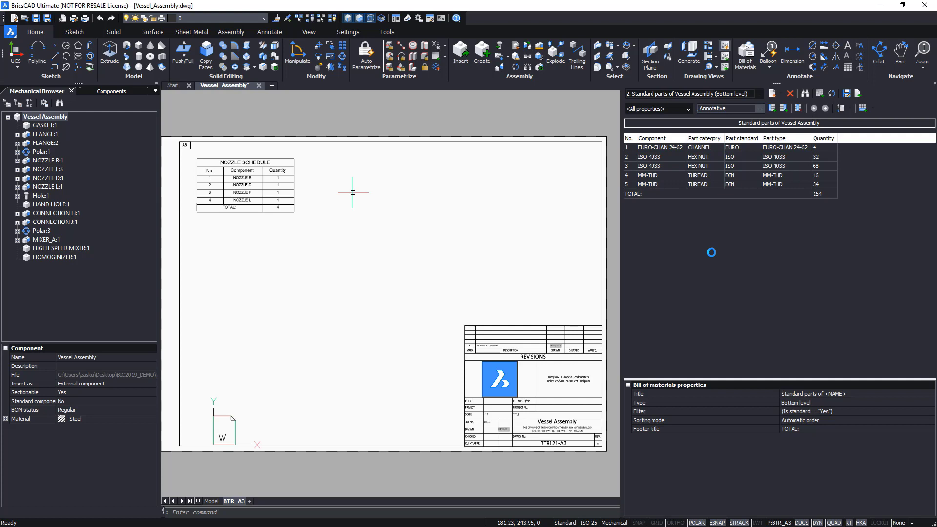
left_click(820, 94)
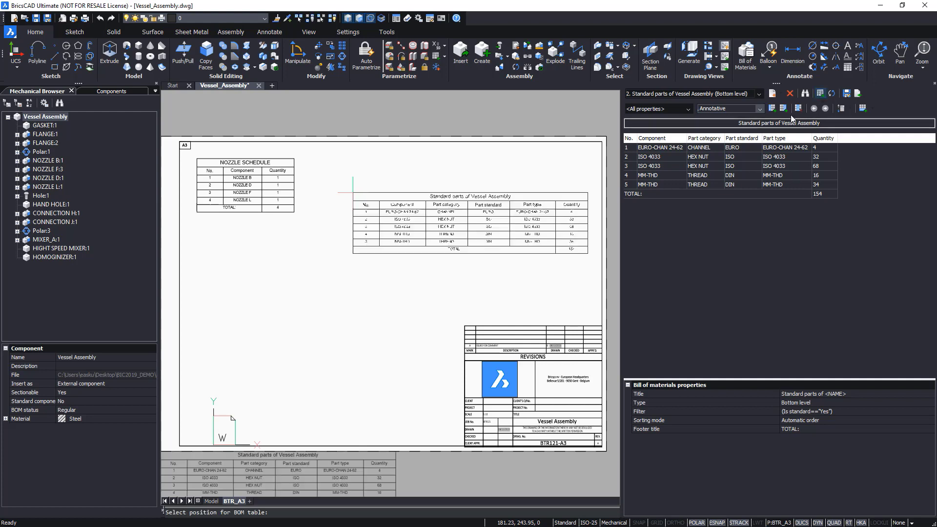
left_click(195, 229)
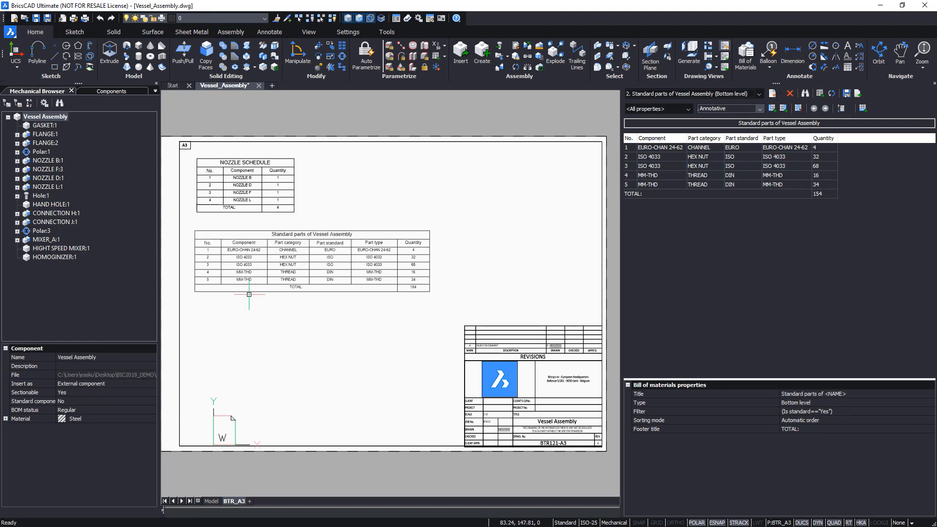
Set the color of the standard parts table on the sheet to ByBlock.
mouse_move(252, 292)
left_click(315, 292)
left_click(315, 291)
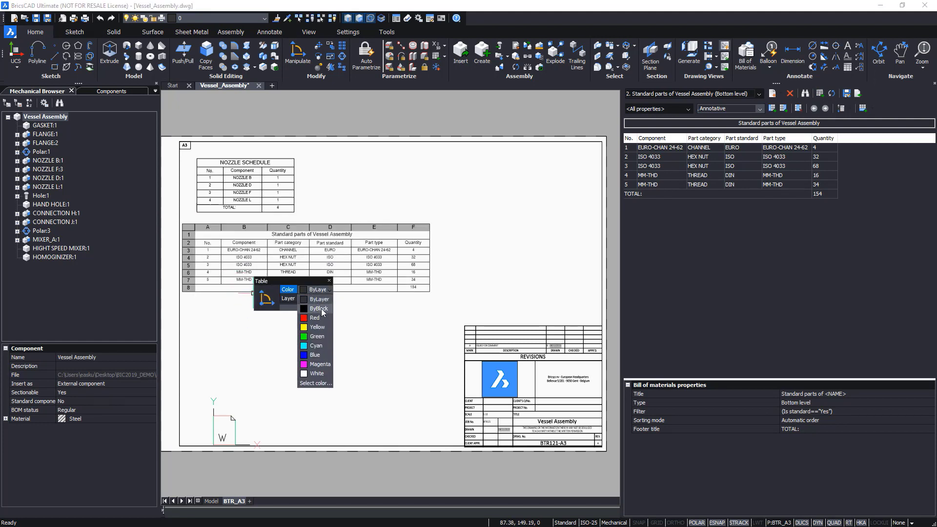
left_click(322, 309)
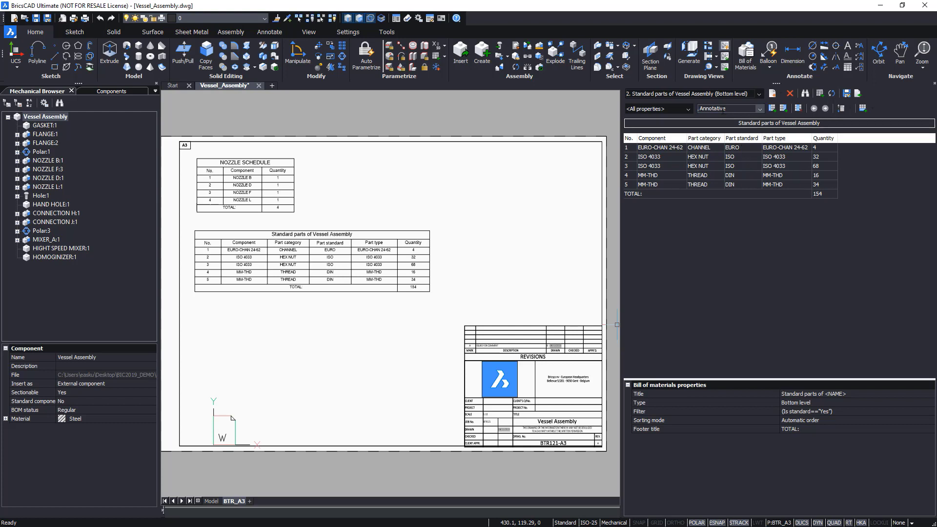
Insert a Mass column after the Part type column in the standard parts bill of materials.
left_click(760, 110)
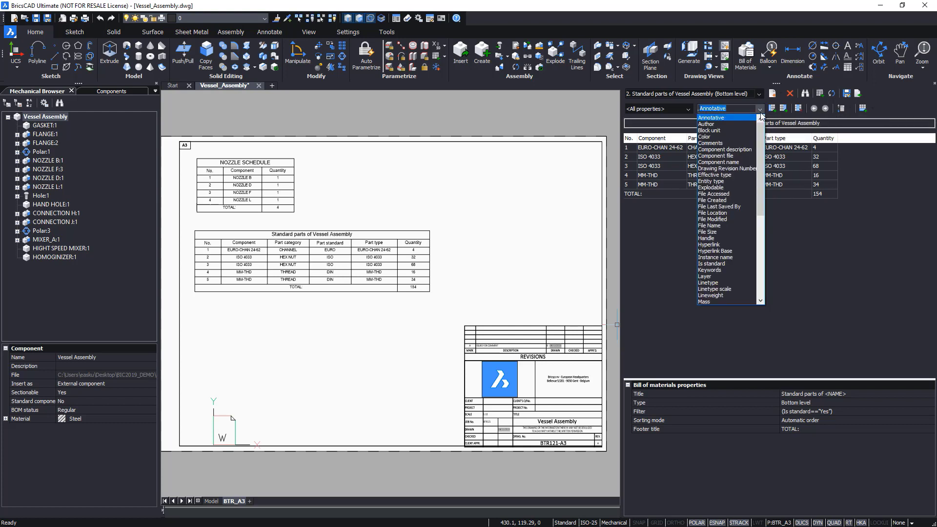
left_click_drag(761, 137, 763, 205)
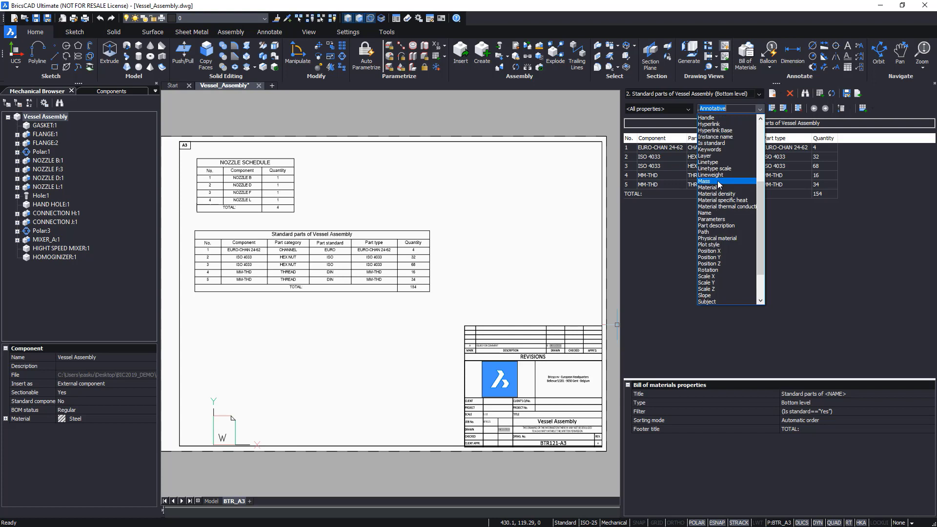
left_click(730, 162)
left_click(784, 138)
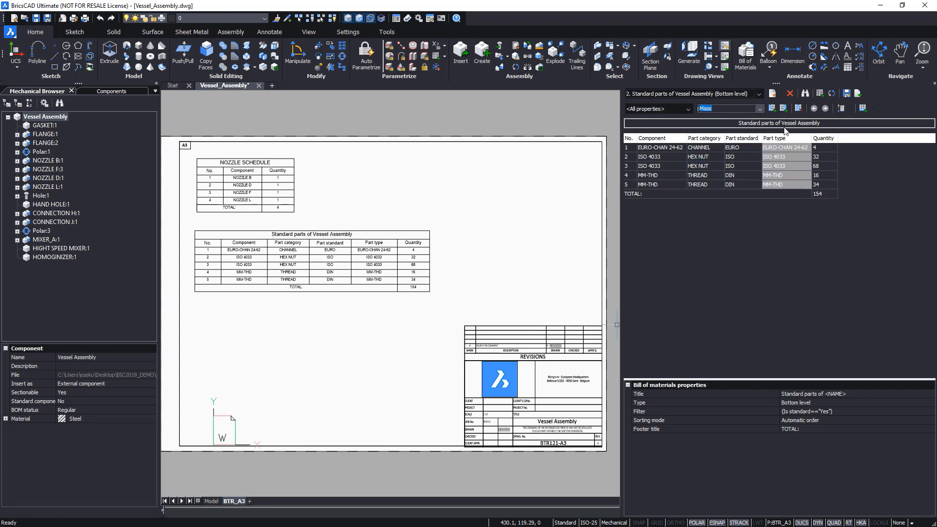
left_click(783, 108)
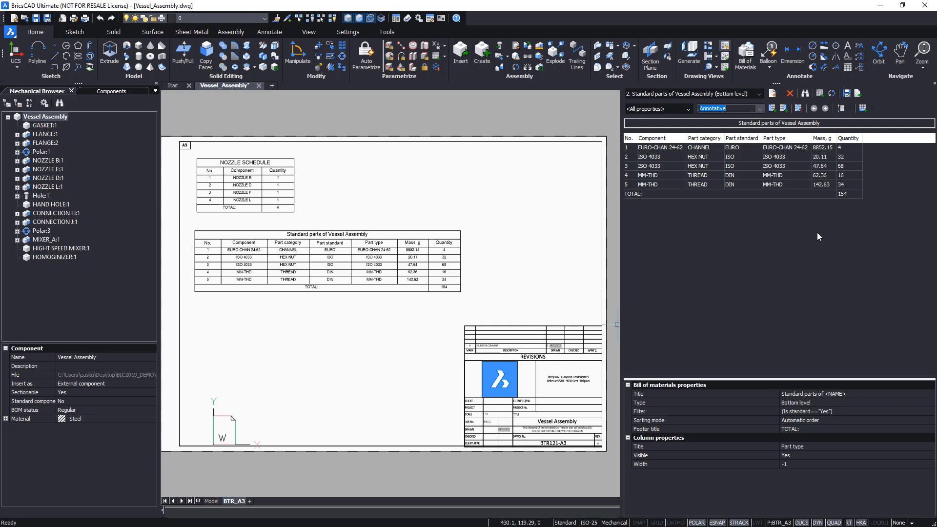
Add a sum footer to the Mass column and set its units mode to Best for each value.
left_click(822, 142)
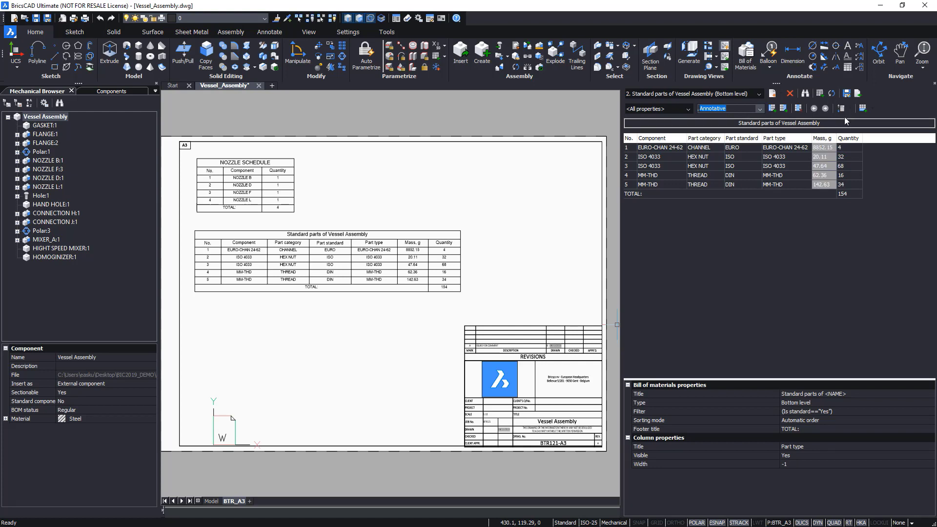
left_click(862, 108)
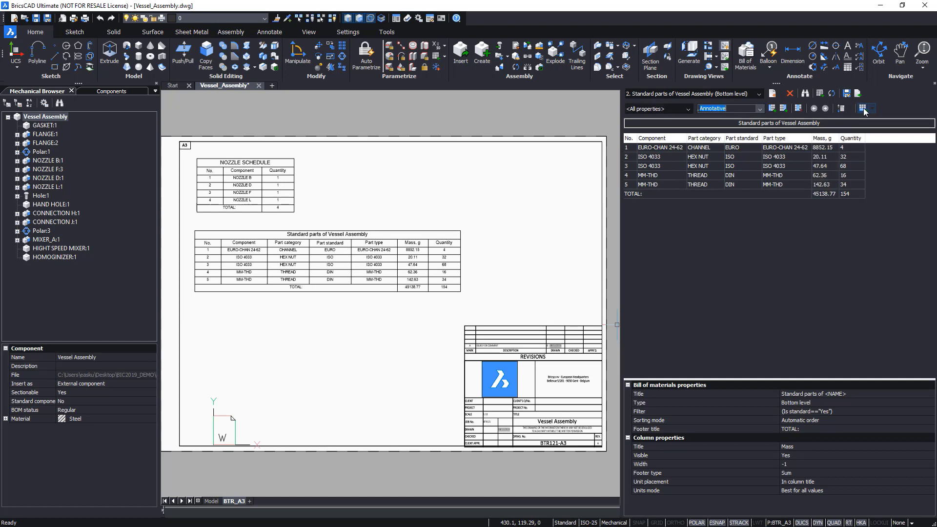
left_click(816, 490)
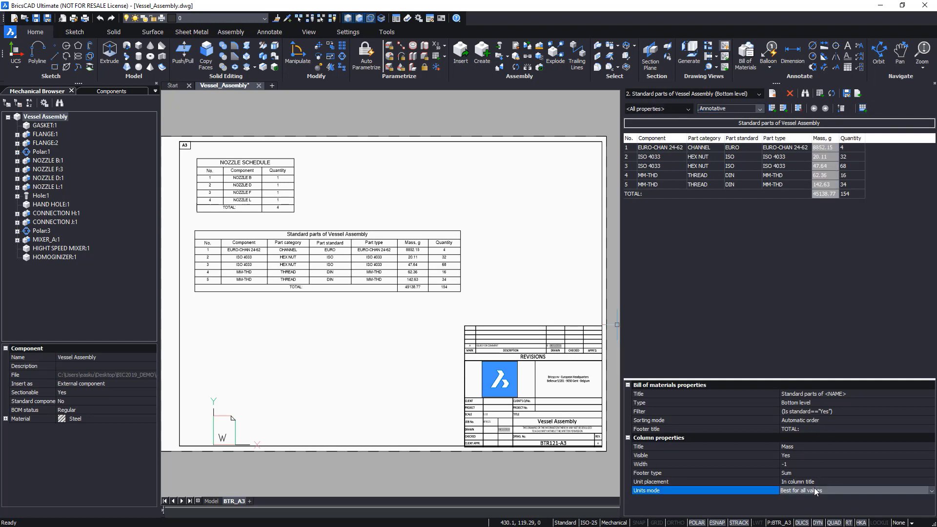
left_click(814, 490)
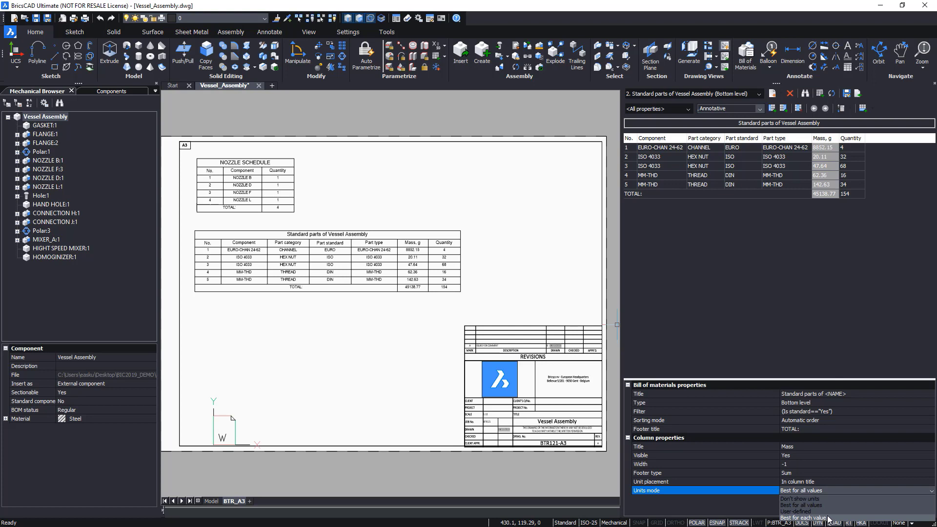
left_click(824, 518)
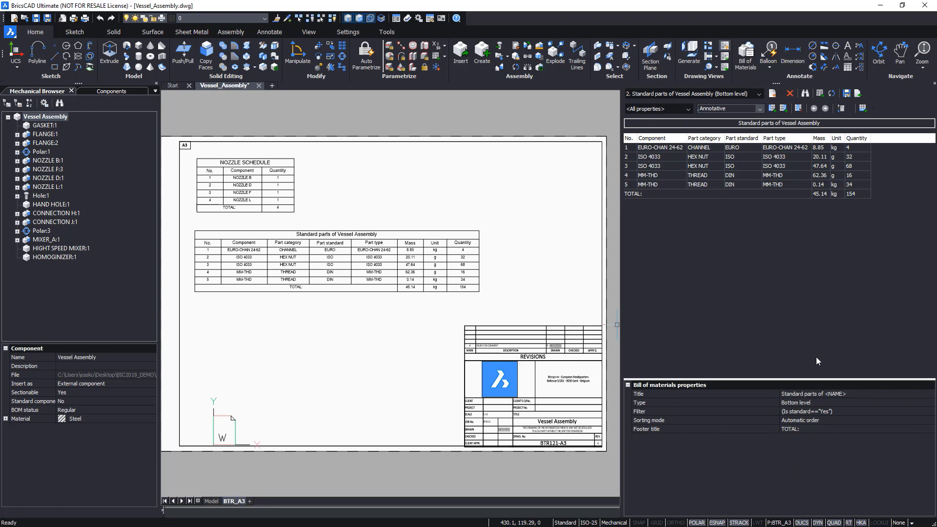
Set the unit placement of the Mass column in the standard parts bill of materials to In cell.
left_click(824, 141)
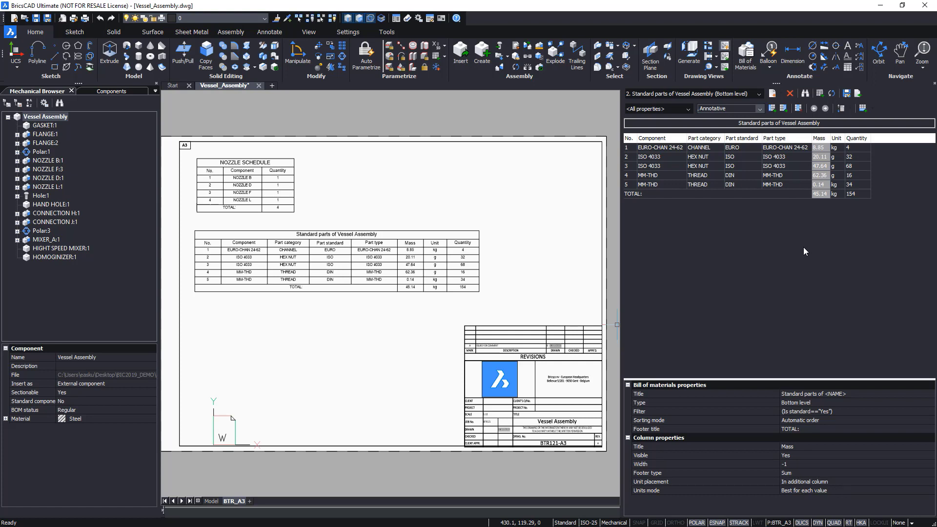
left_click(832, 481)
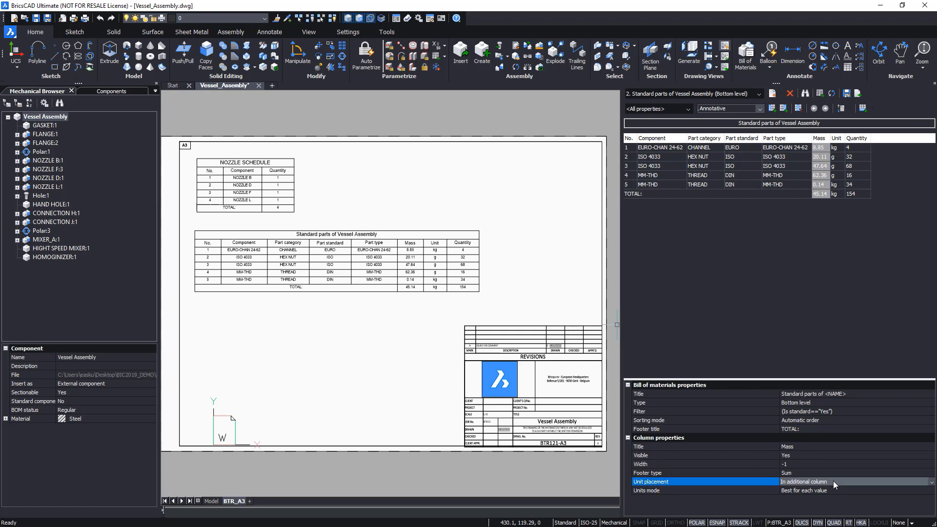
left_click(832, 481)
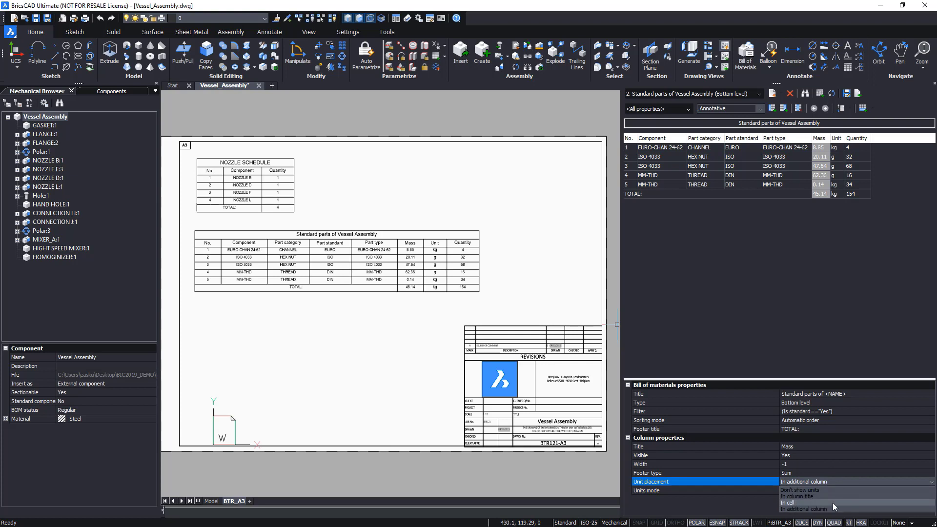
left_click(832, 503)
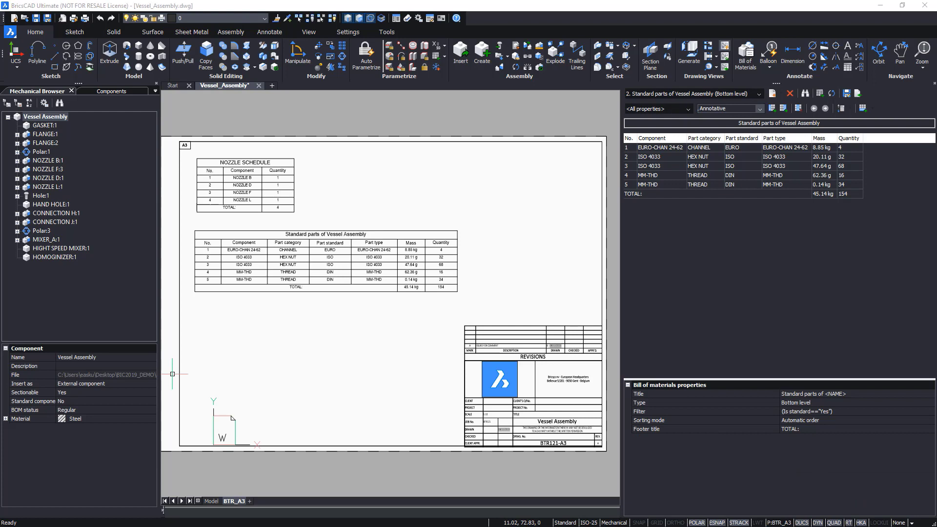
left_click(732, 273)
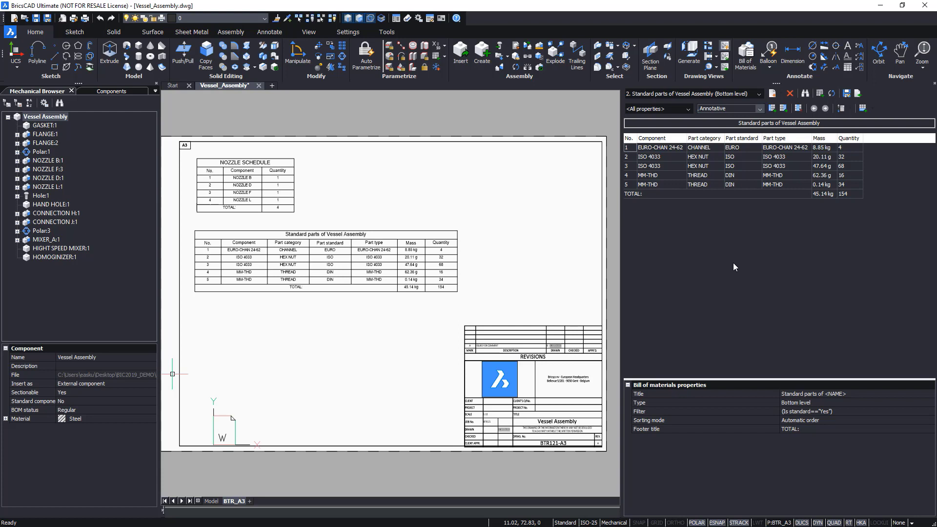
Insert a formula column defined as =<Mass>*<Quantity> after the Mass column in the standard parts bill of materials.
left_click(821, 138)
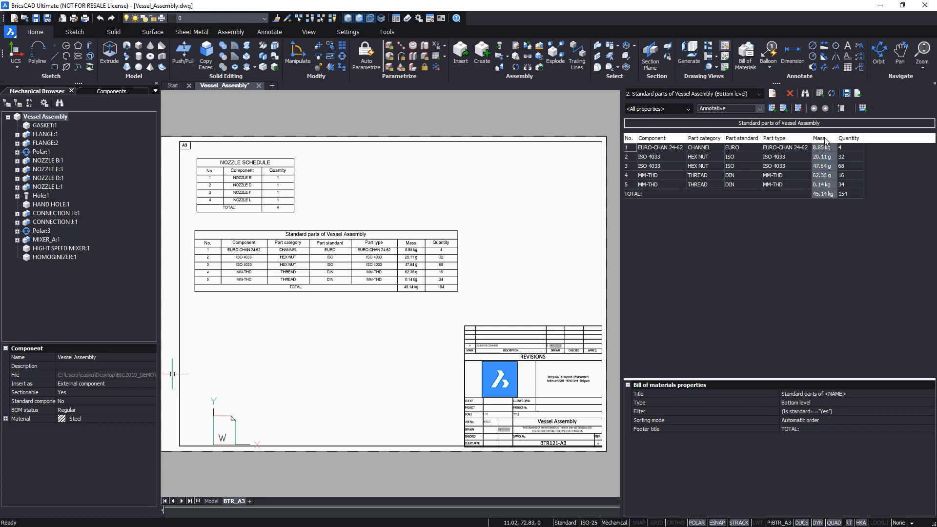
left_click(735, 110)
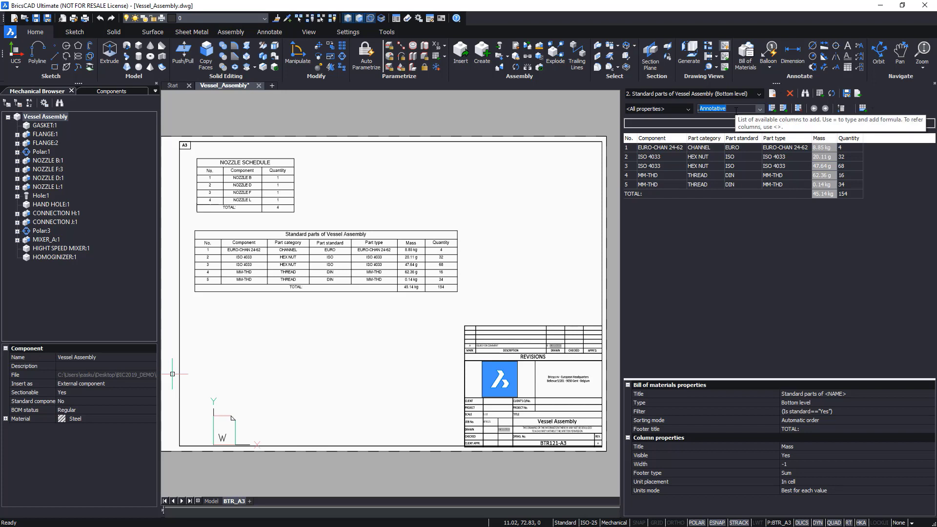
type("=<Mass>*<Quantity>")
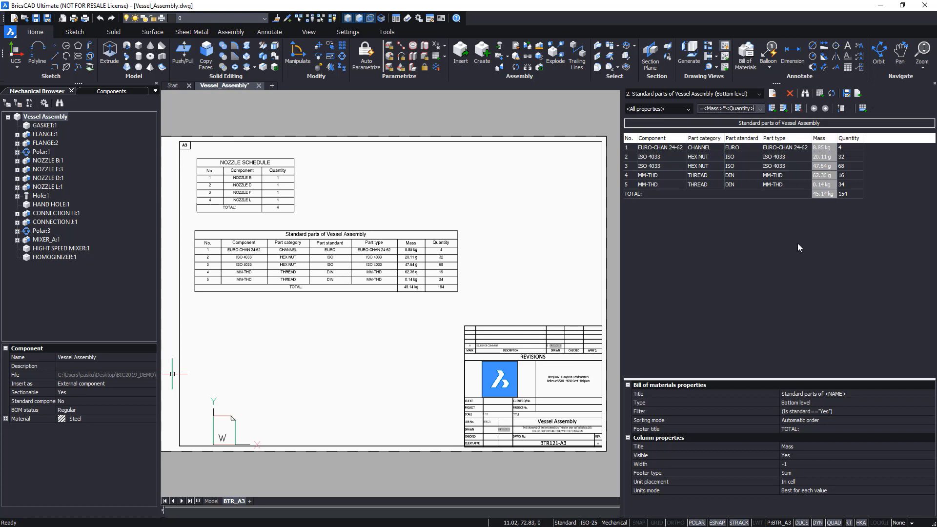
left_click(782, 108)
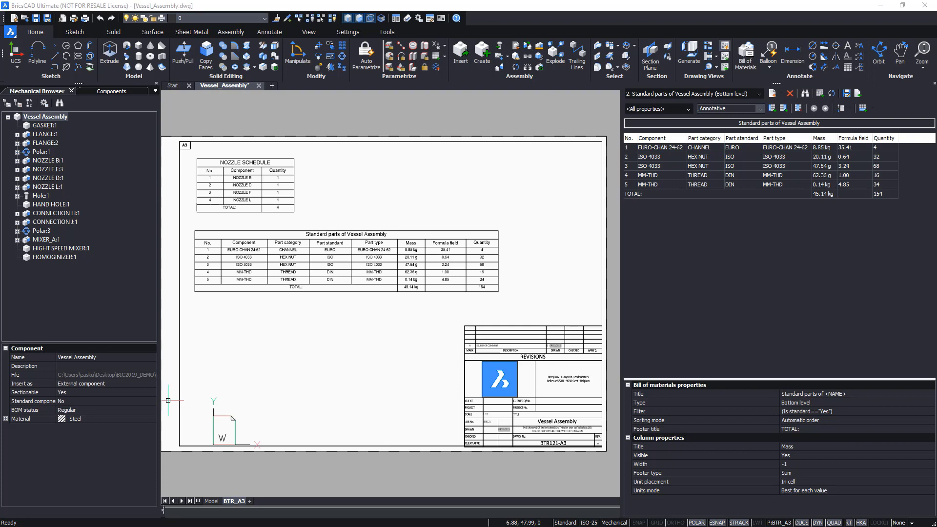
Title the formula column "Total mass per item" and set its formula unit to kg.
left_click(846, 171)
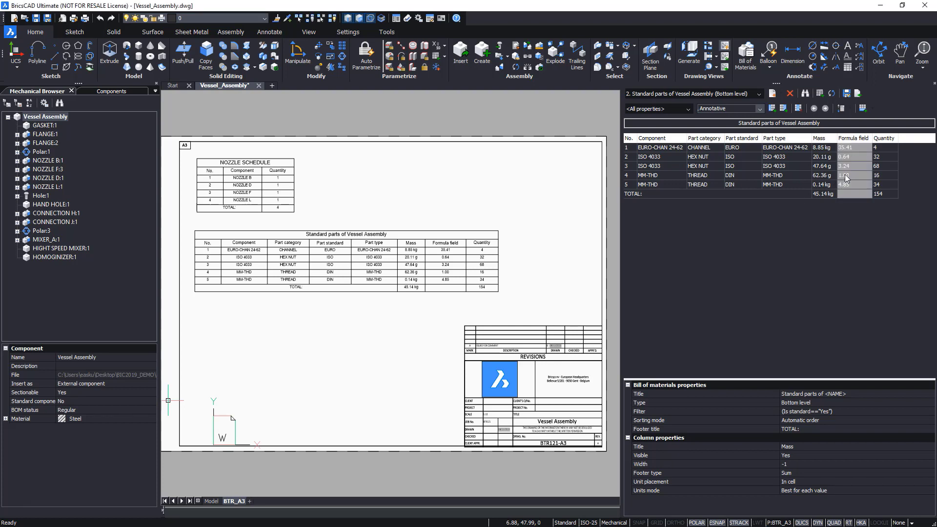
left_click(801, 450)
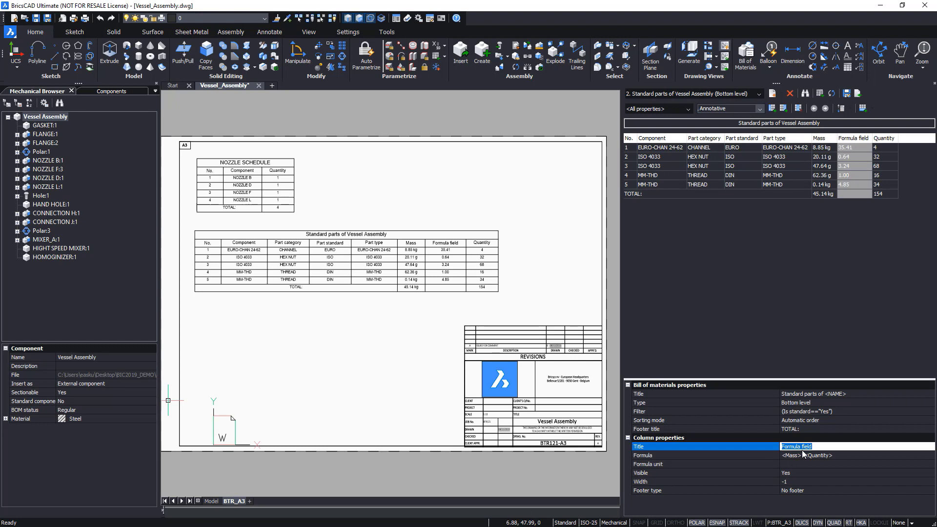
type("Total mass per item")
key("Return")
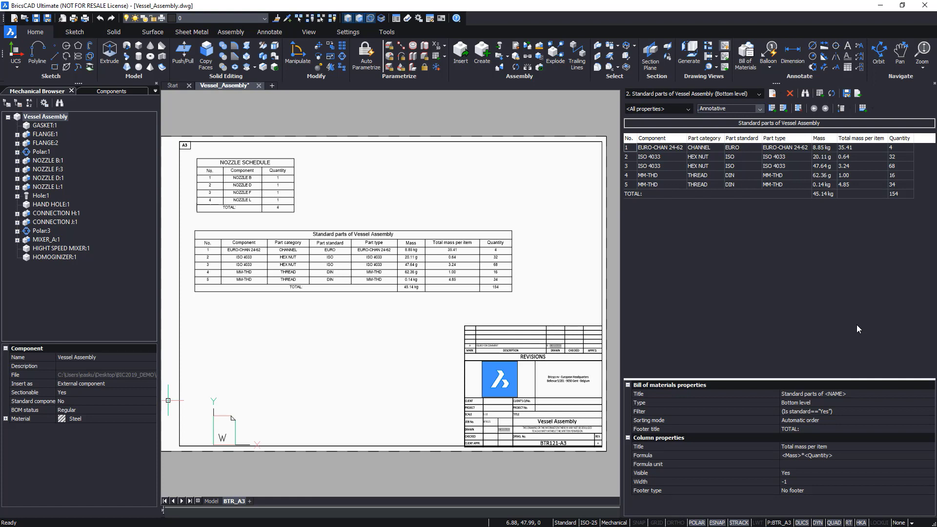
left_click(827, 464)
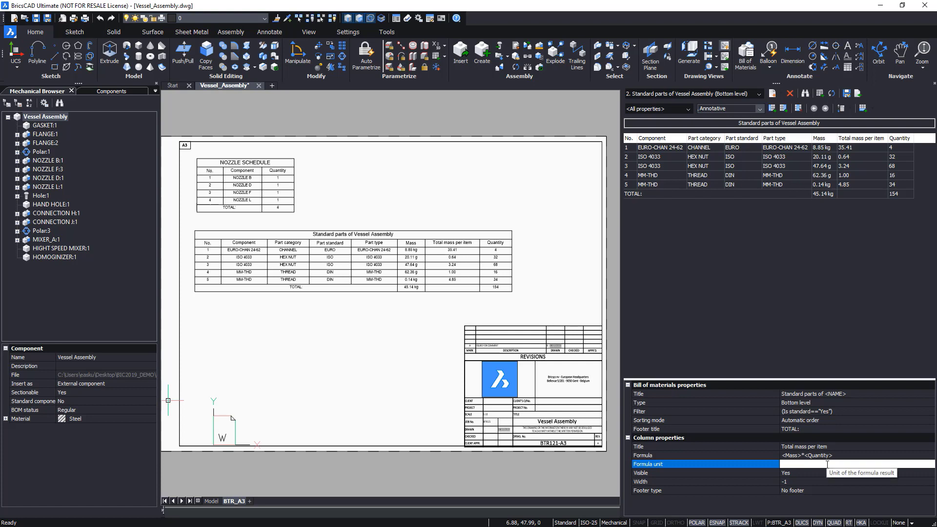
type("kg")
key("Return")
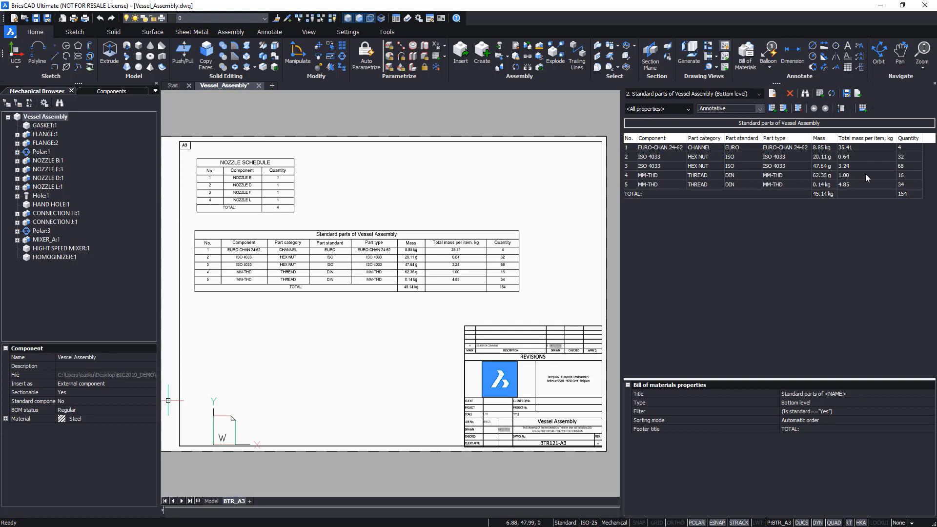
Add a sum footer to the Total mass per item column and set the bill of materials sorting mode to Natural order.
left_click(870, 138)
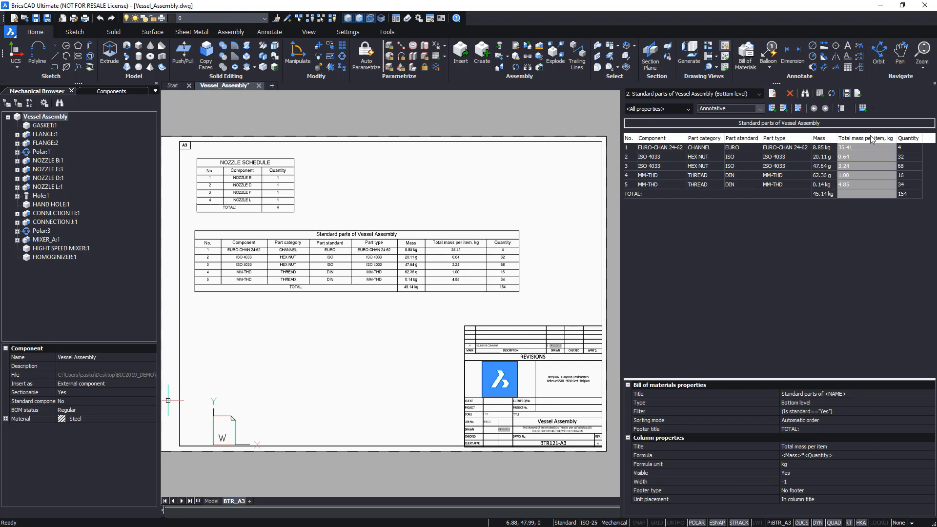
left_click(862, 108)
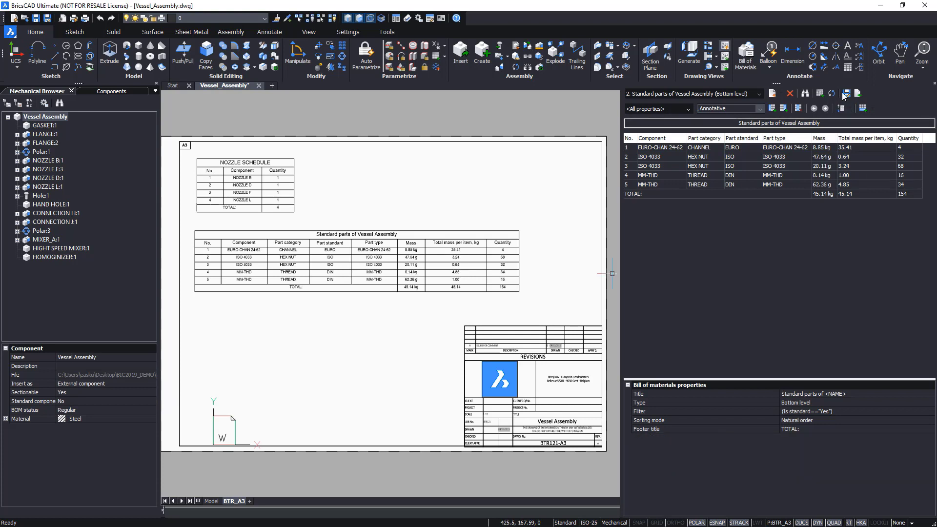
Save the customized bill of materials as a BOM table template named demo in the 2_New_BOM folder.
left_click(846, 94)
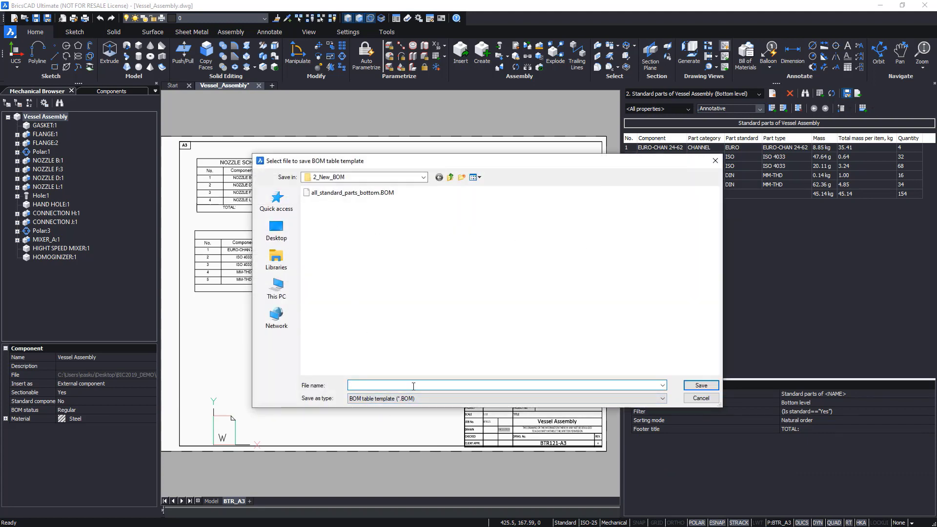
type("demo")
key("Return")
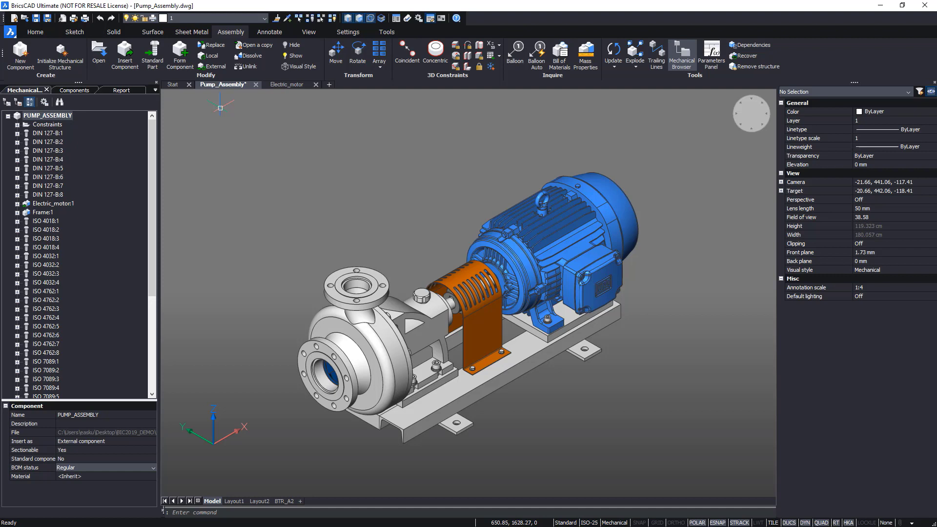
Explode the pump assembly with the Manual explosion algorithm.
left_click(636, 68)
left_click(644, 82)
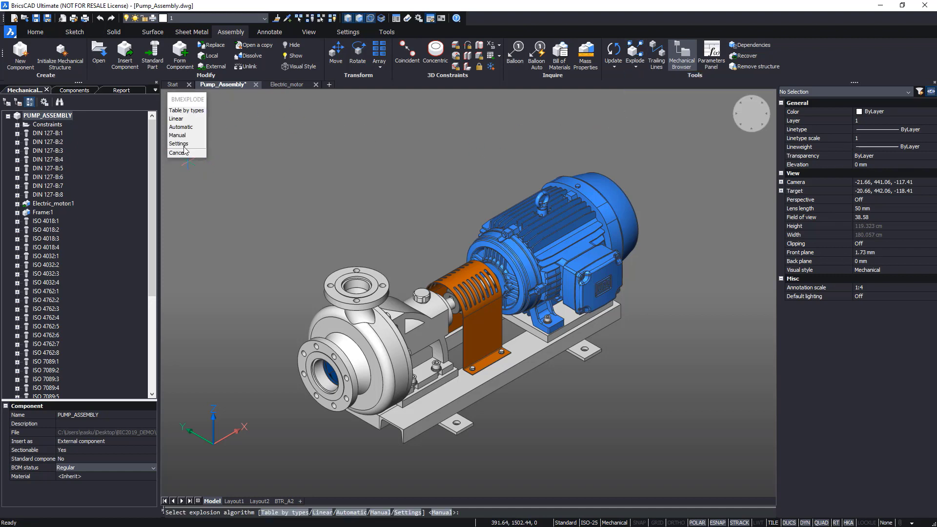
left_click(184, 120)
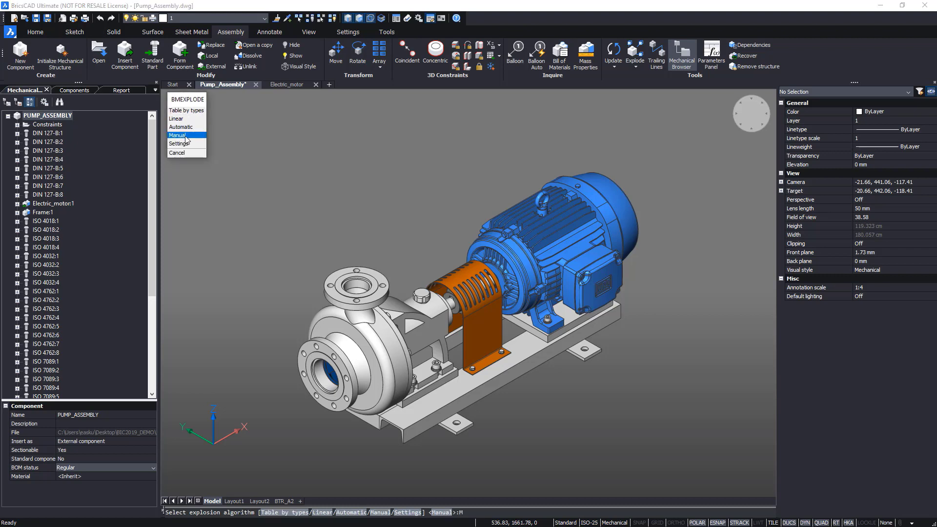
left_click(186, 136)
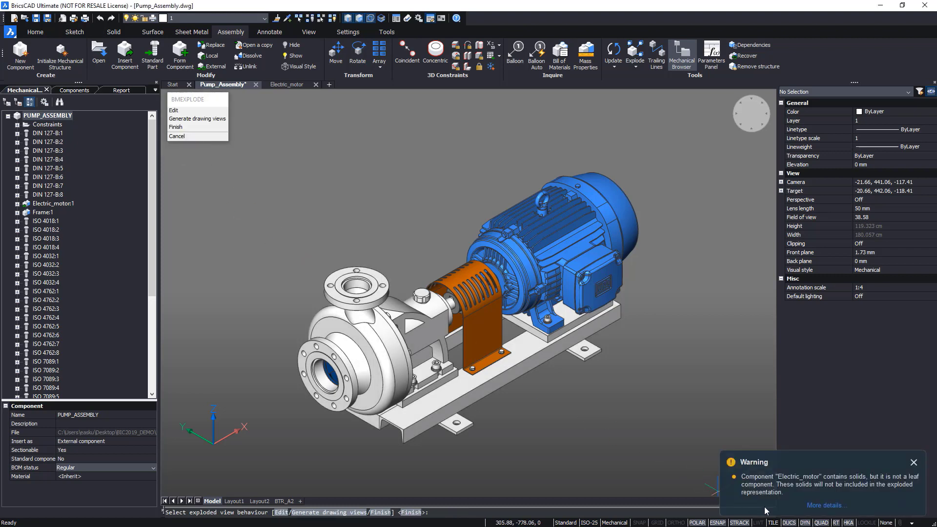
Examine the detailed warning report on the Electric_motor component and return to the assembly's component structure.
left_click(806, 507)
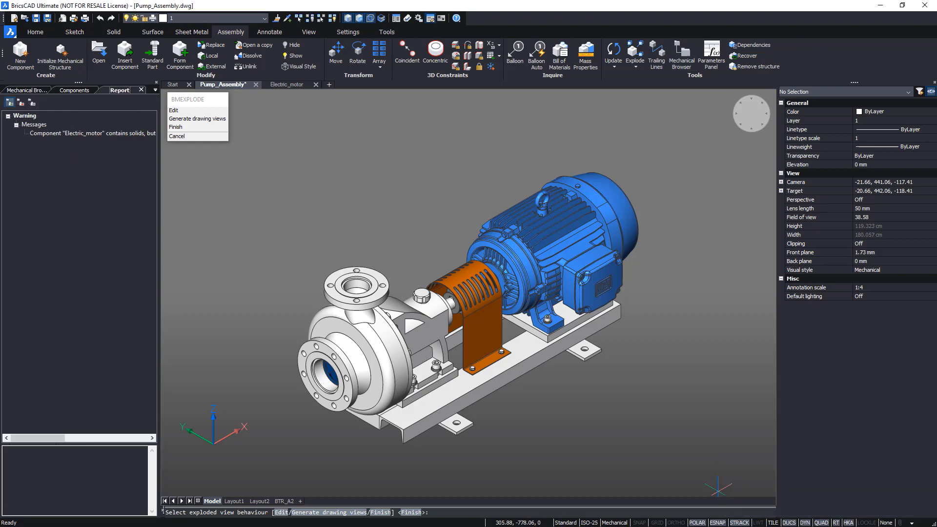
left_click(113, 133)
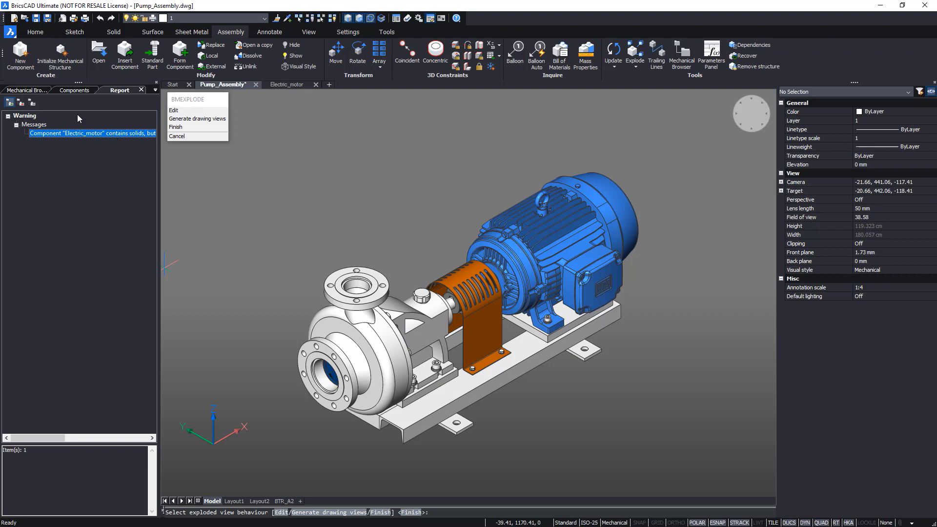
left_click(31, 91)
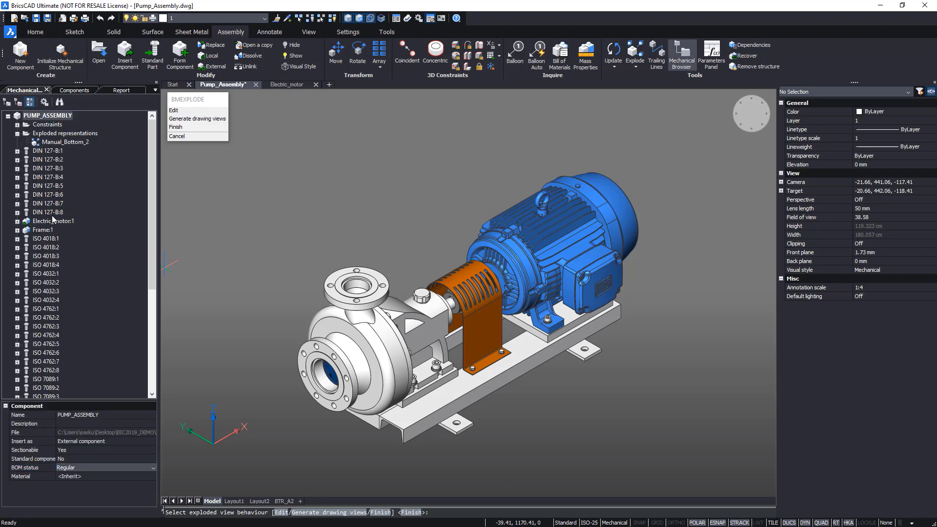
Open the Electric_motor component of the pump assembly in its own drawing.
left_click(54, 222)
right_click(55, 224)
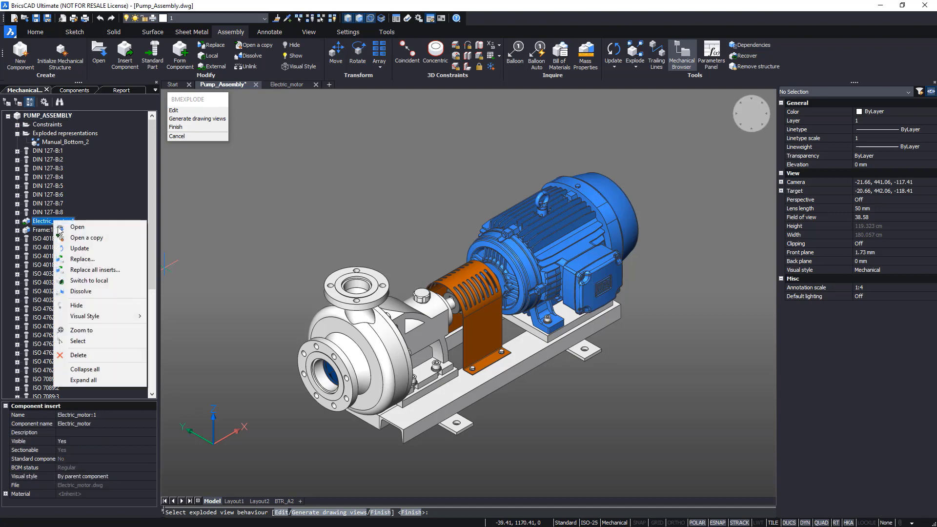
left_click(75, 227)
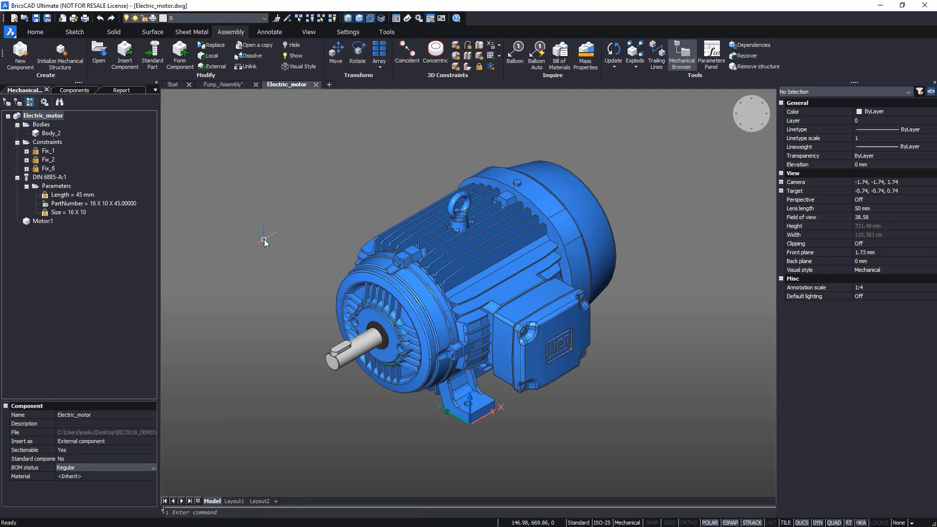
Form a local component named Motor Assembly from the motor's loose shaft solid Body_2.
left_click(54, 134)
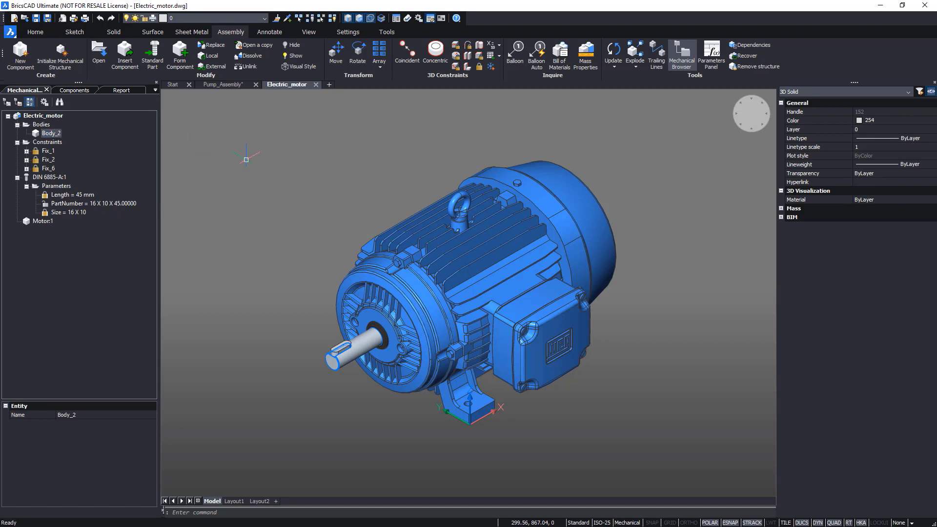
left_click(179, 54)
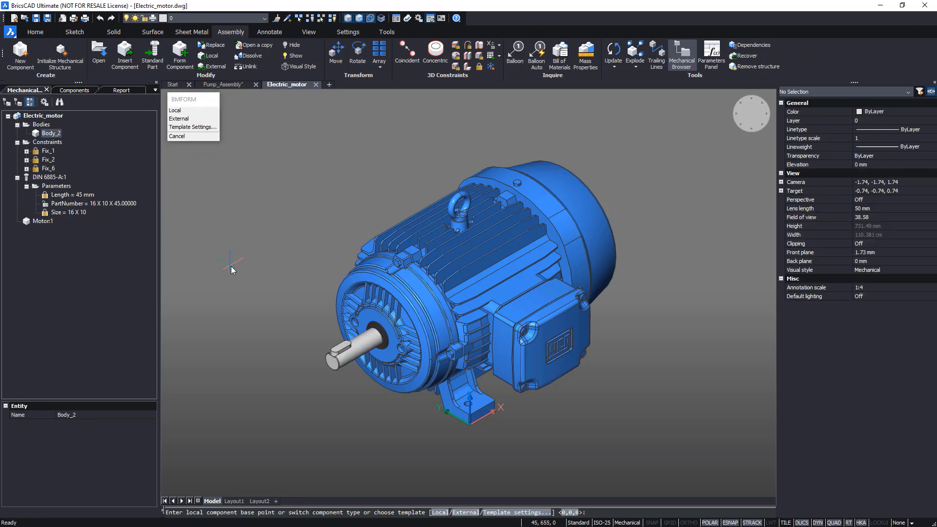
left_click(232, 270)
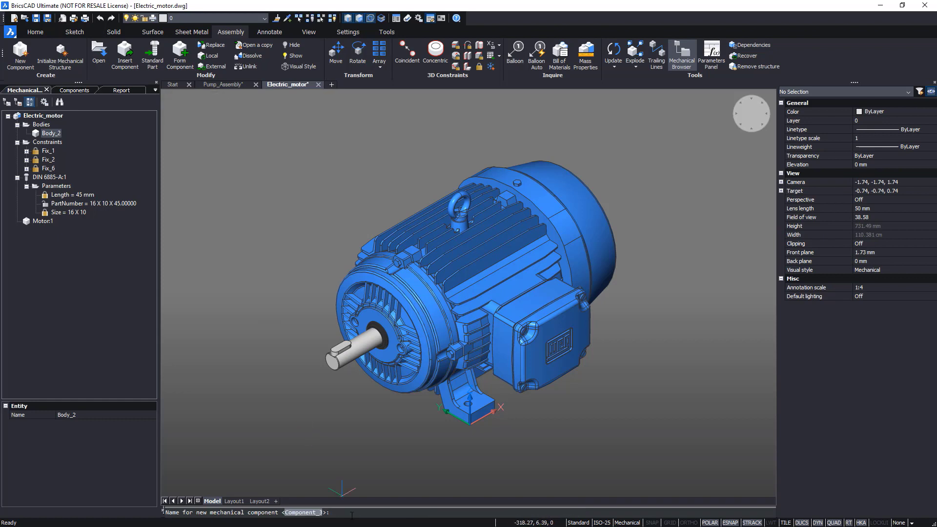
type("Motor Assembly")
key("Return")
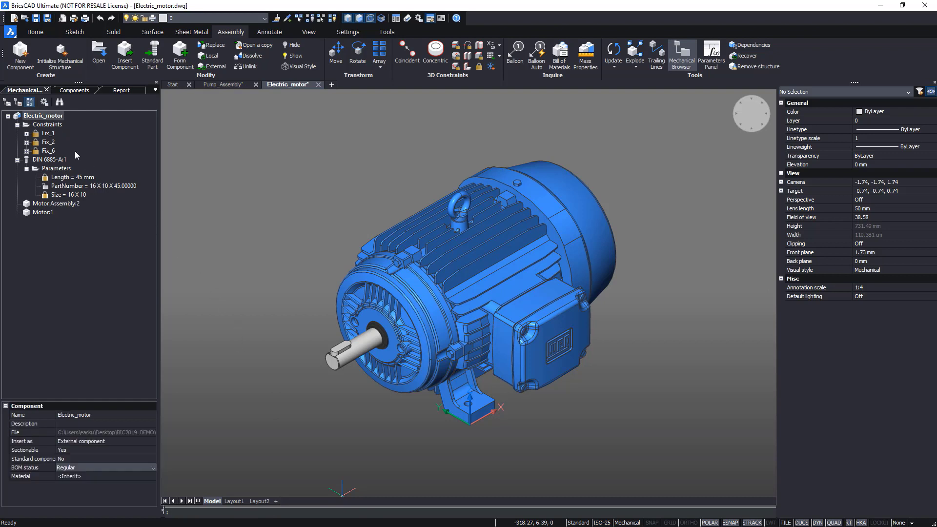
Set the BOM status of the Electric_motor component to Terminal.
left_click(44, 117)
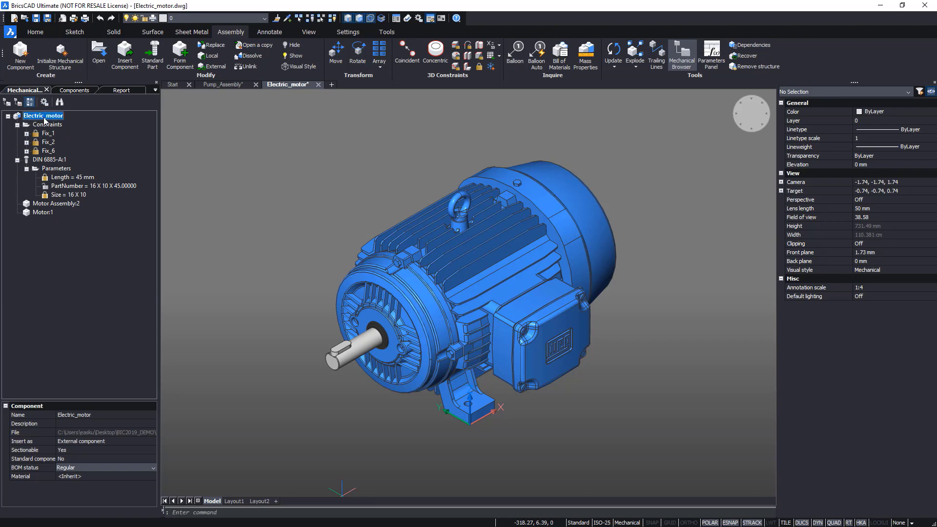
left_click(119, 468)
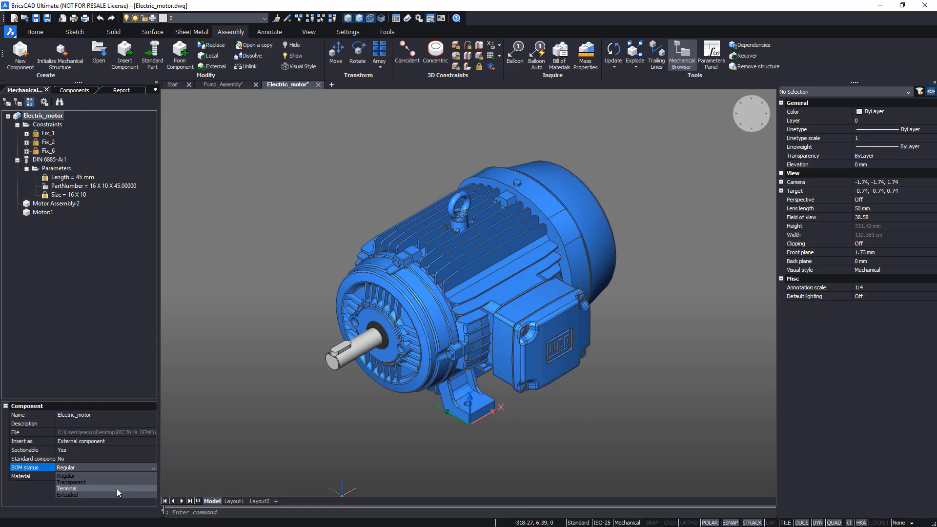
left_click(116, 488)
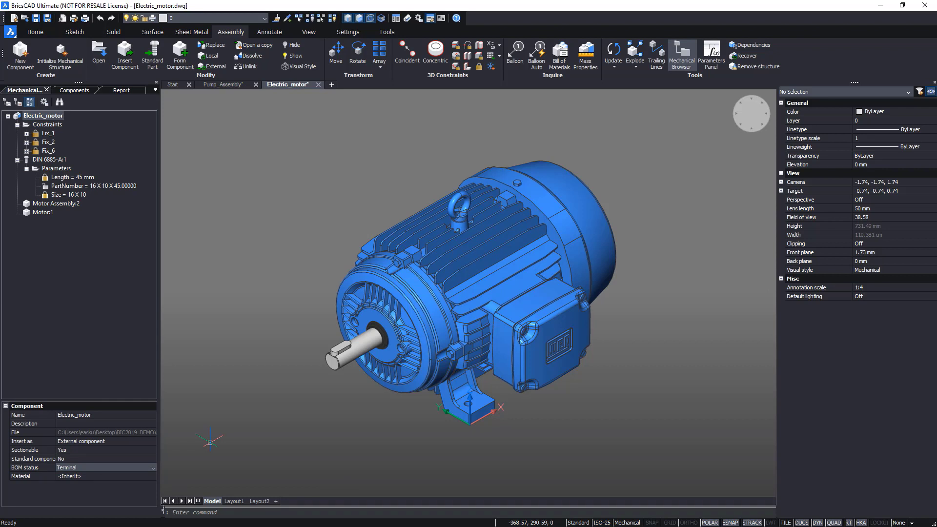
Save the Electric_motor drawing and switch back to the Pump_Assembly drawing.
key("ctrl+s")
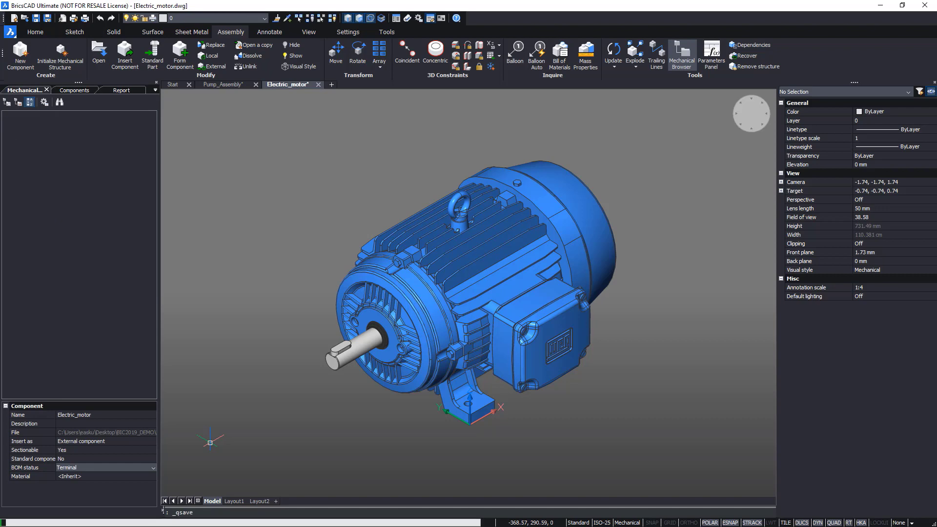
left_click(225, 86)
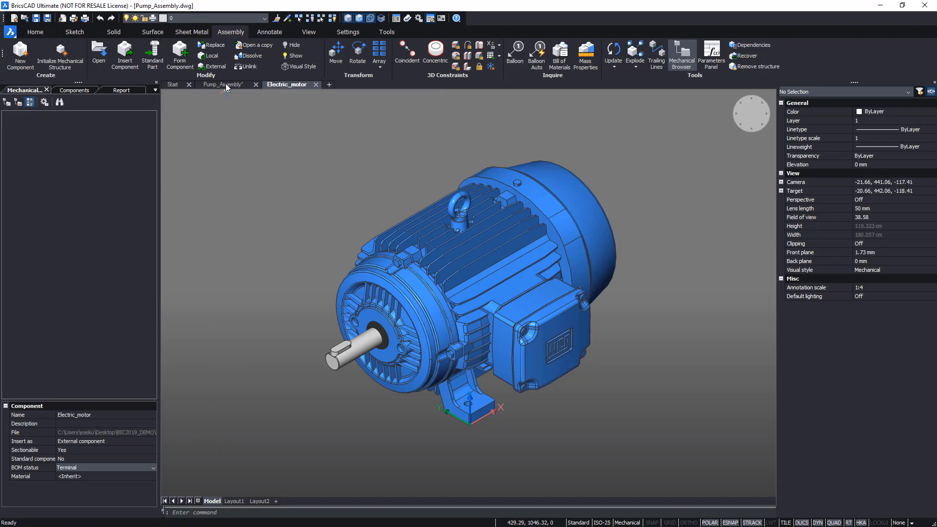
Update the Electric_motor component in the pump assembly.
right_click(49, 116)
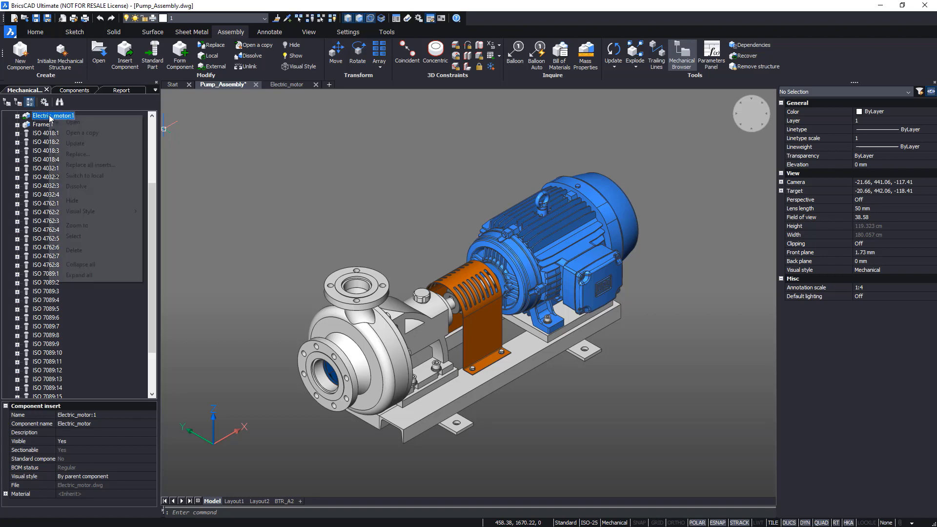
left_click(70, 143)
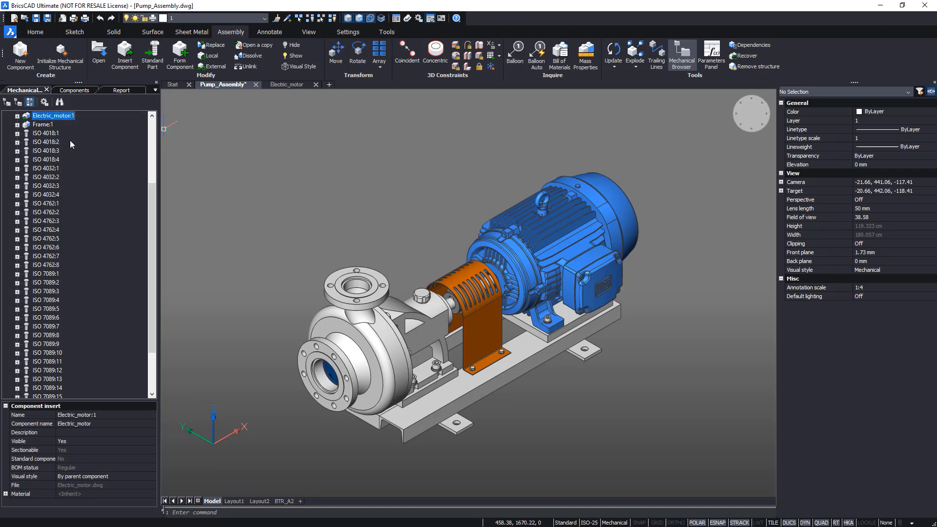
left_click(186, 125)
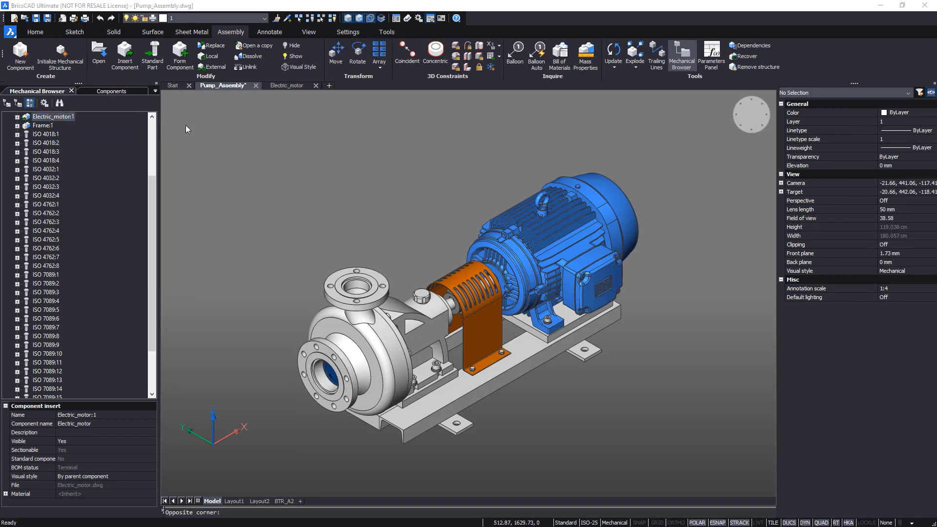
left_click(189, 128)
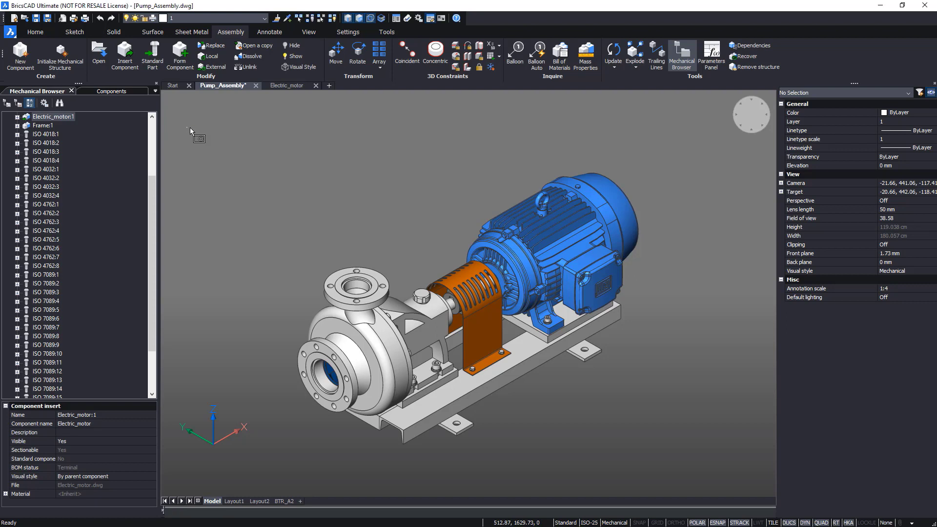
Create a manual exploded representation of the pump assembly and open it for editing.
left_click(641, 65)
left_click(648, 79)
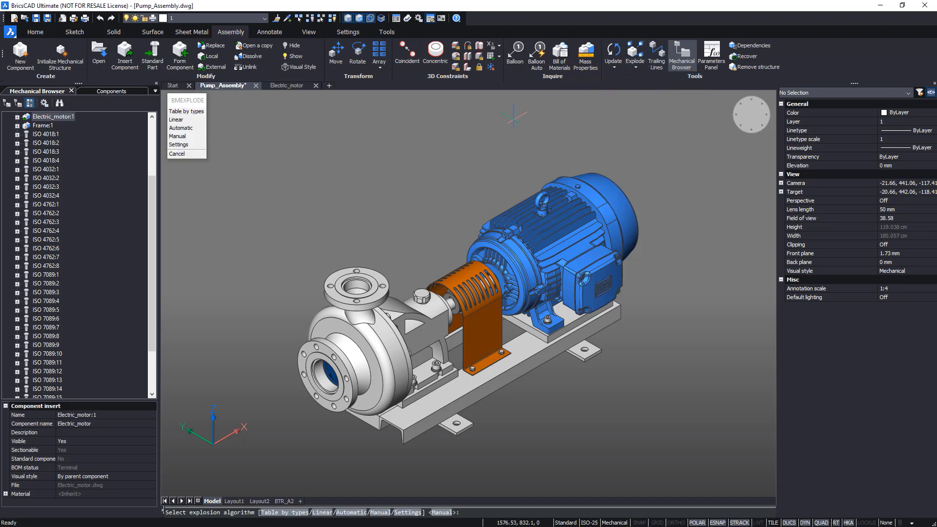
left_click(183, 146)
left_click(184, 121)
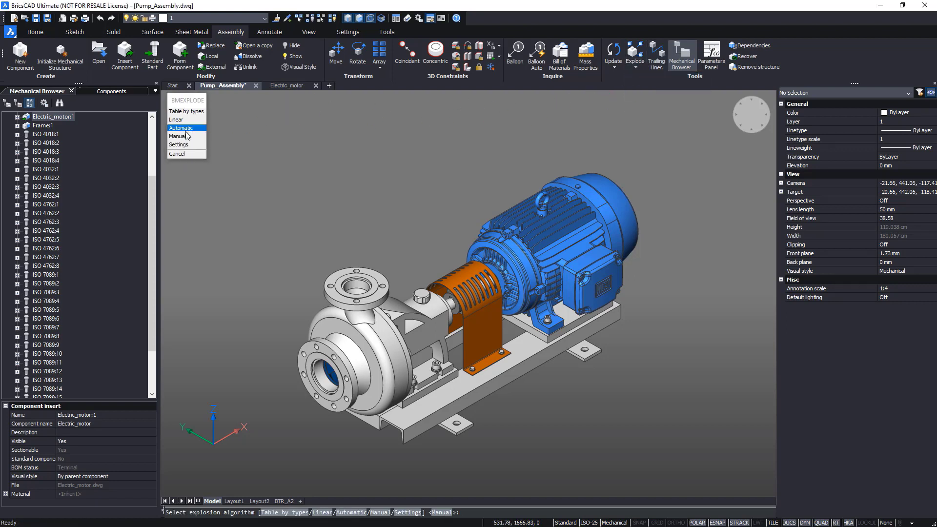
left_click(185, 134)
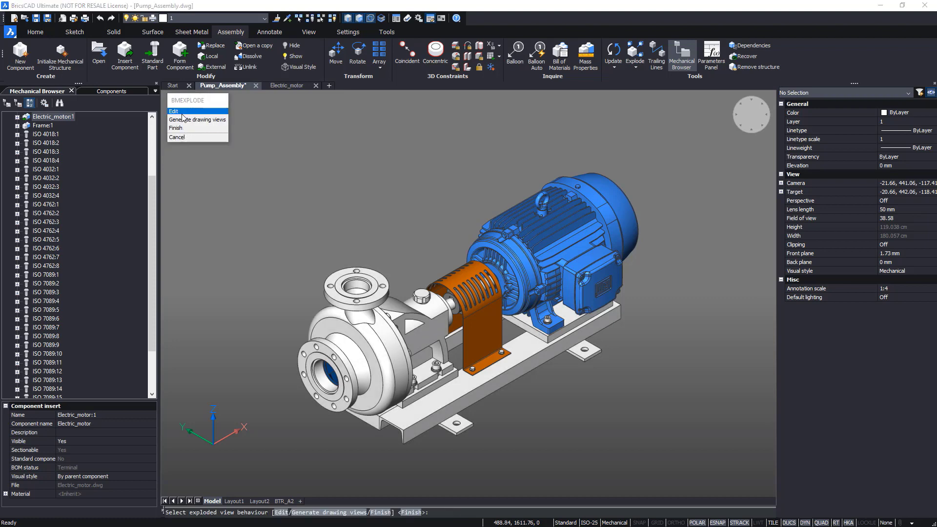
left_click(184, 122)
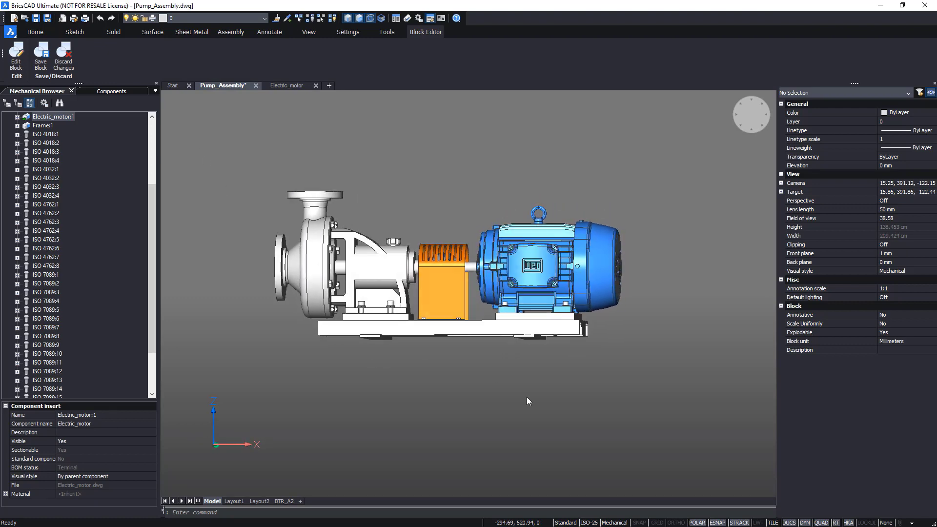
Move the base frame parts 350 mm straight down in Step 0 of the exploded representation.
left_click(590, 389)
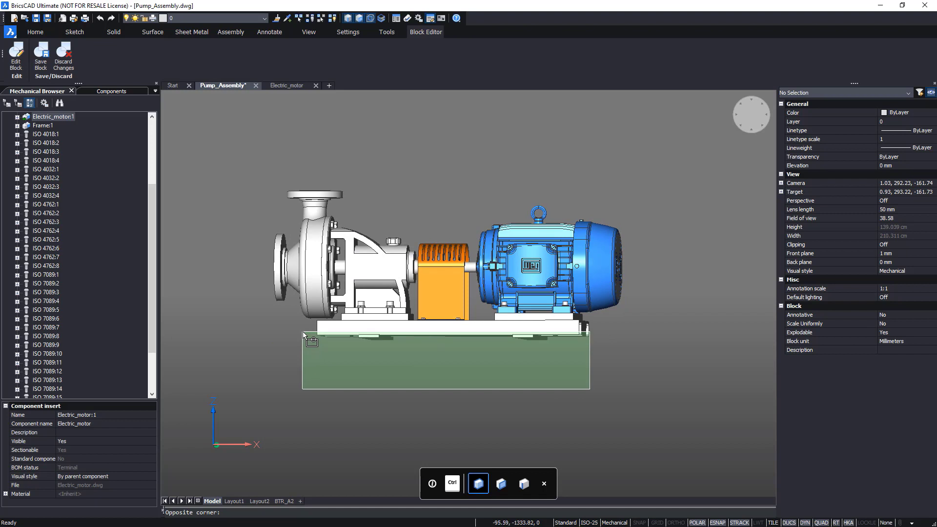
left_click(263, 327)
mouse_move(261, 326)
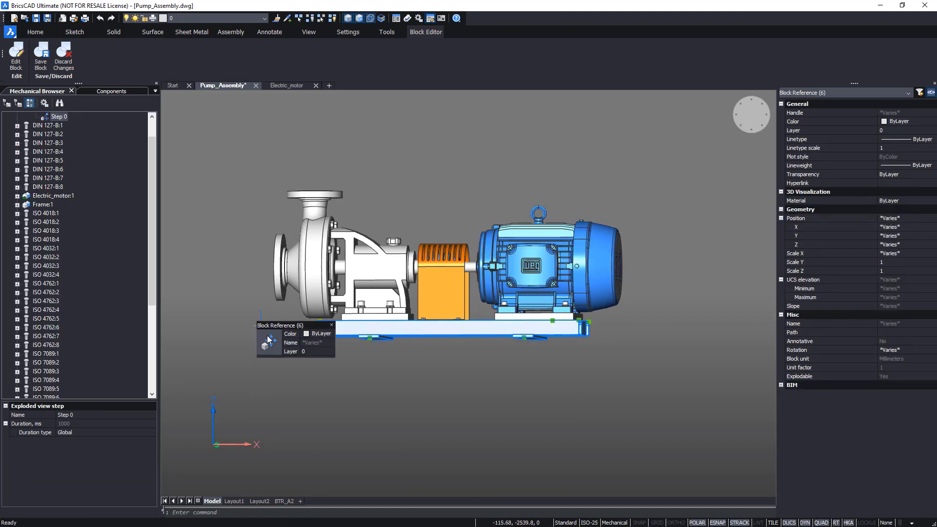
left_click(414, 378)
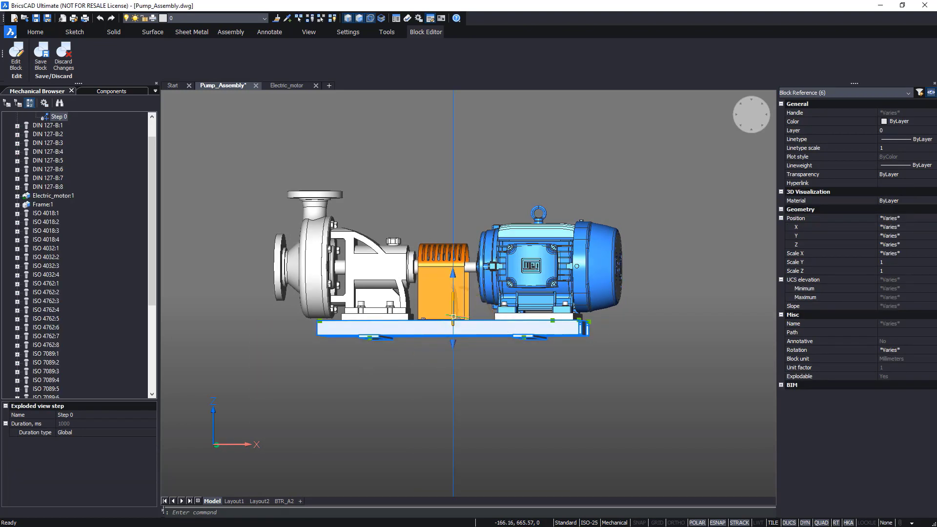
left_click_drag(453, 341, 453, 405)
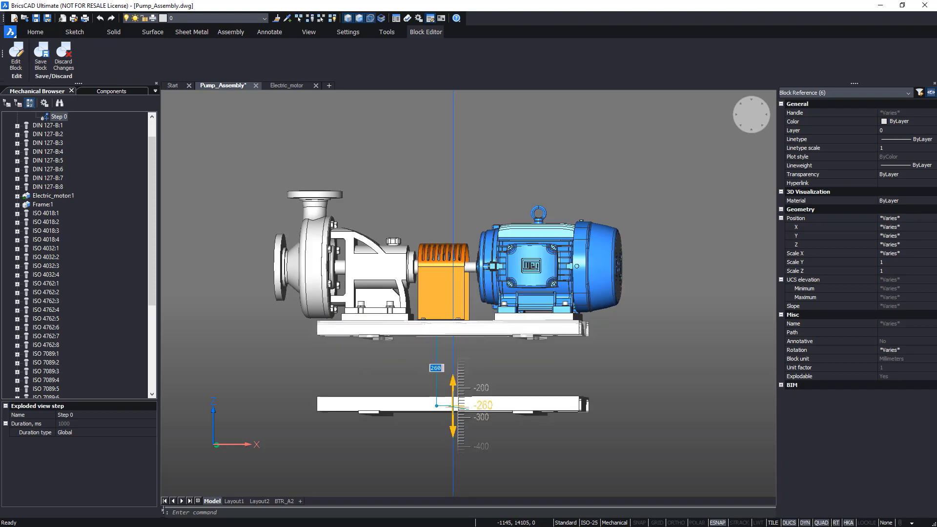
type("350")
key("Return")
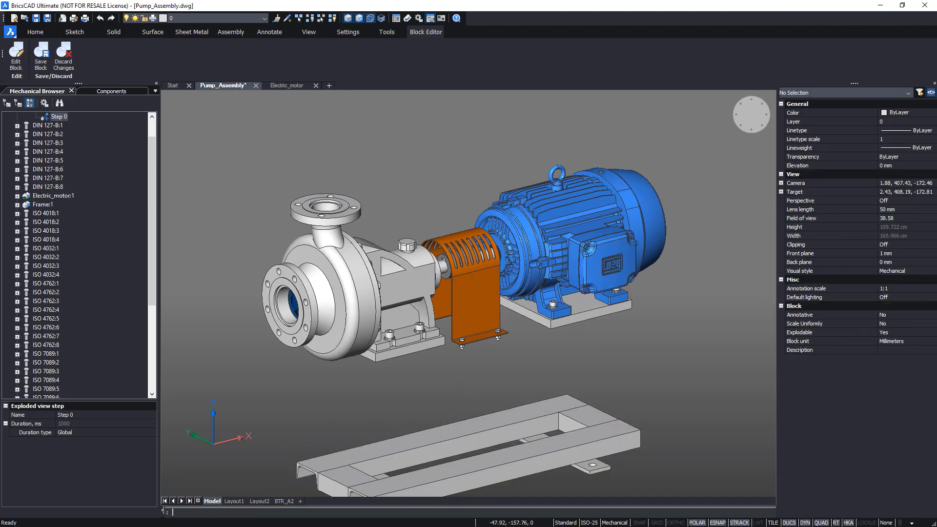
Add a new step to the Manual_Bottom_1 exploded representation.
scroll(150, 157, "up", 1)
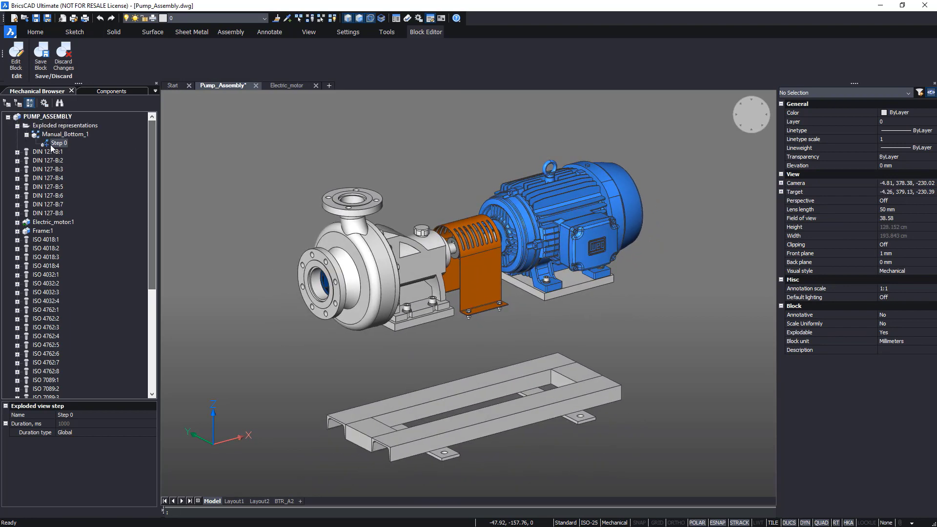
right_click(51, 135)
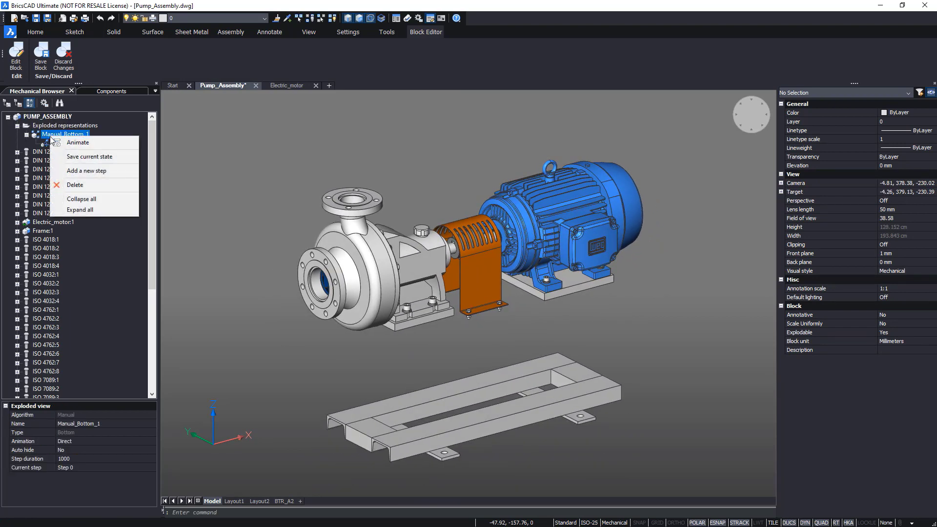
left_click(74, 171)
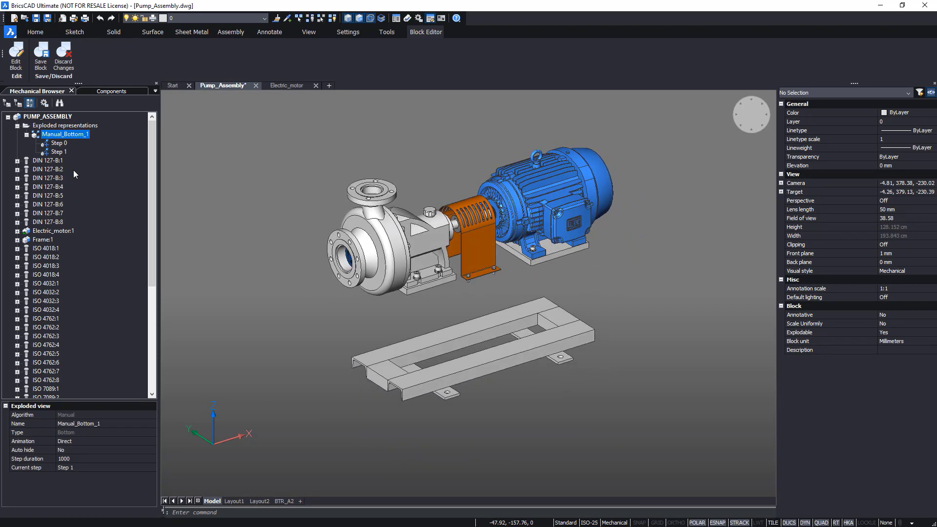
Explode the entire model with Explode Move using the Automatic algorithm, and animate the Manual_Bottom_1 representation.
left_click(240, 34)
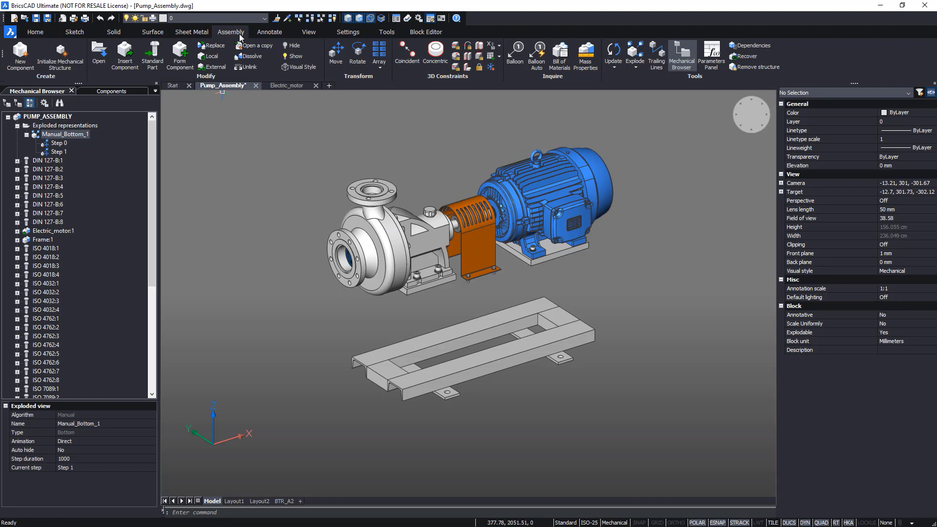
left_click(635, 68)
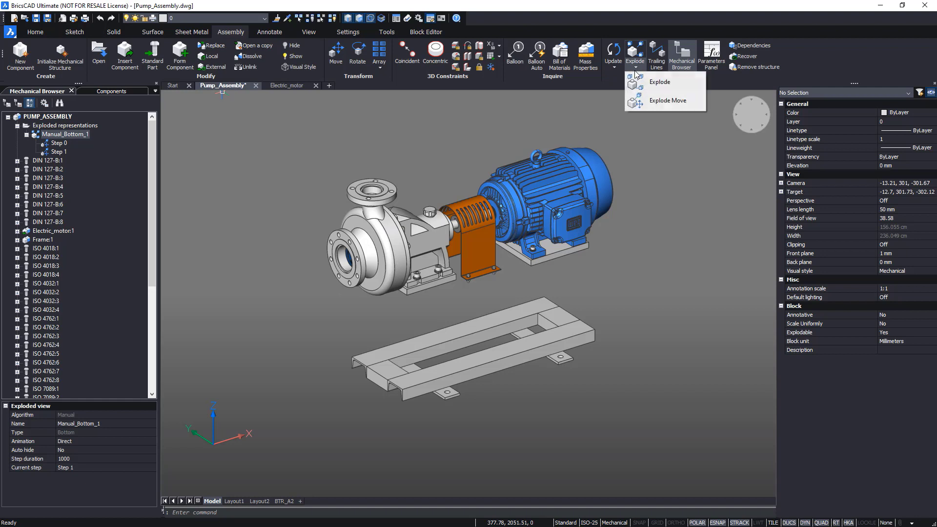
left_click(650, 101)
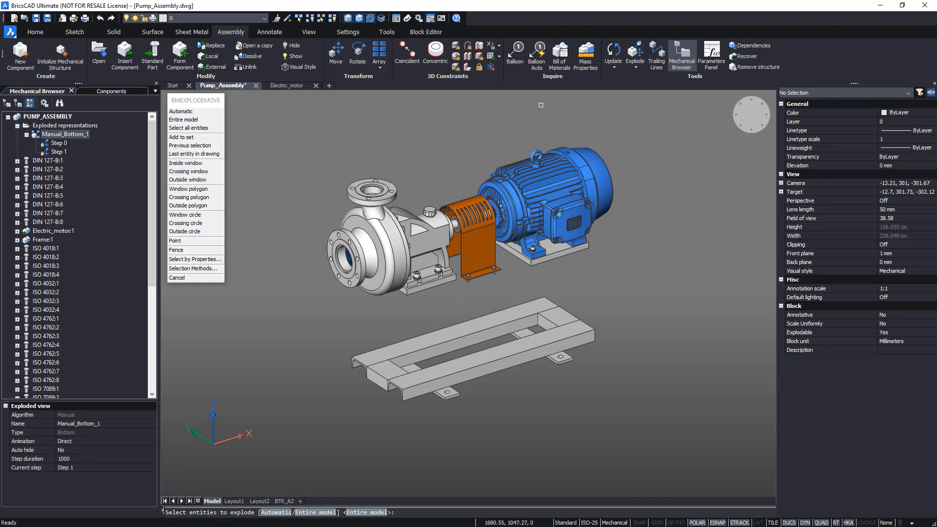
left_click(189, 111)
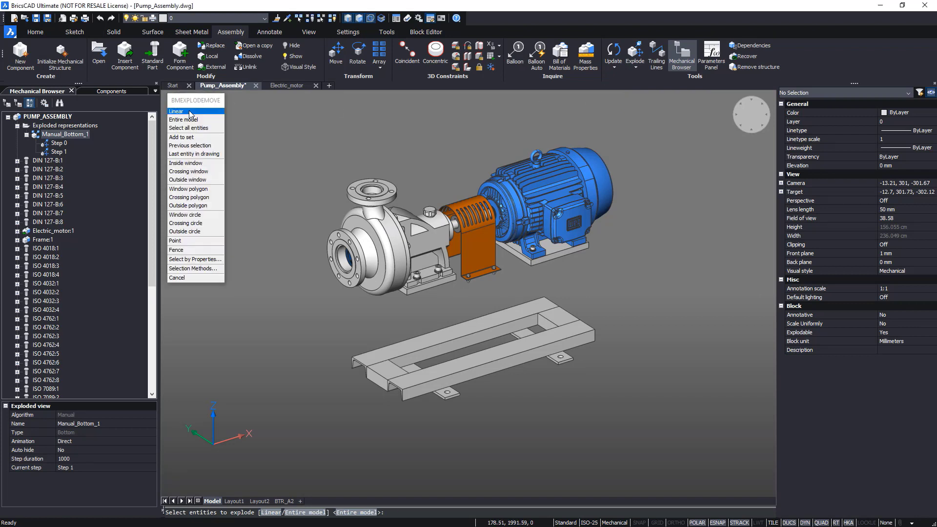
left_click(191, 119)
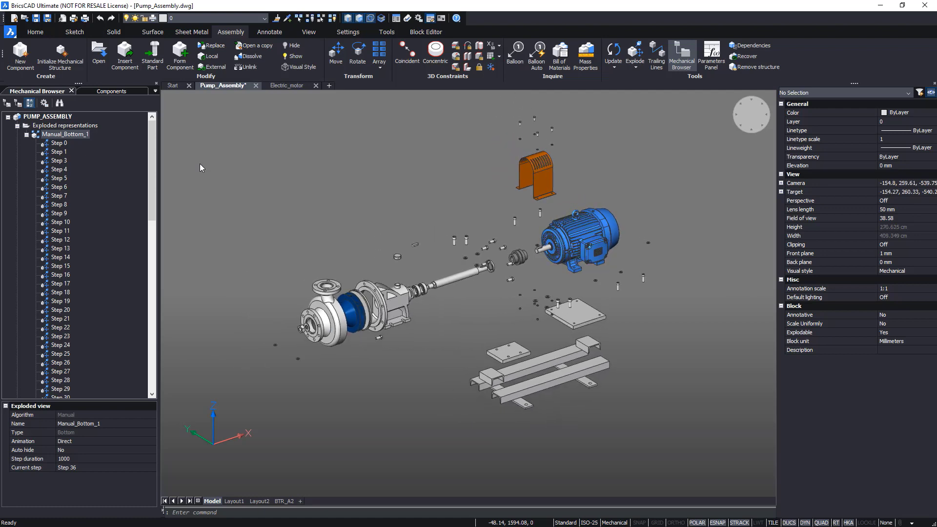
right_click(88, 135)
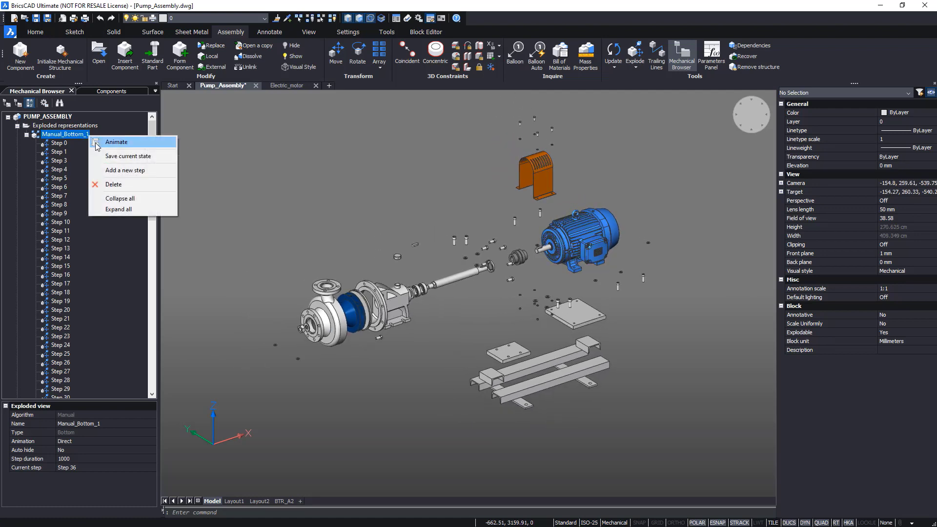
left_click(96, 143)
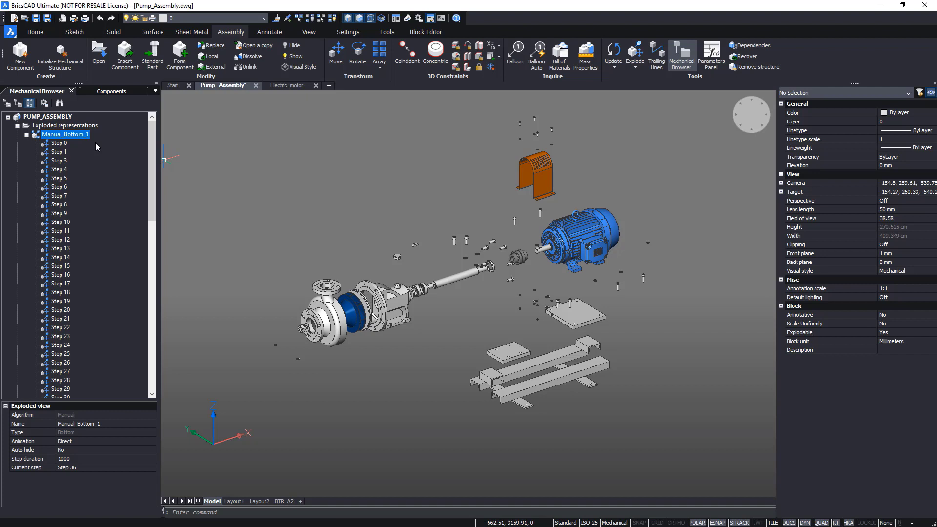
Place automatic trailing lines on the entire exploded model and highlight TrailingLine_10 and TrailingLine_11 in the structure.
left_click(656, 55)
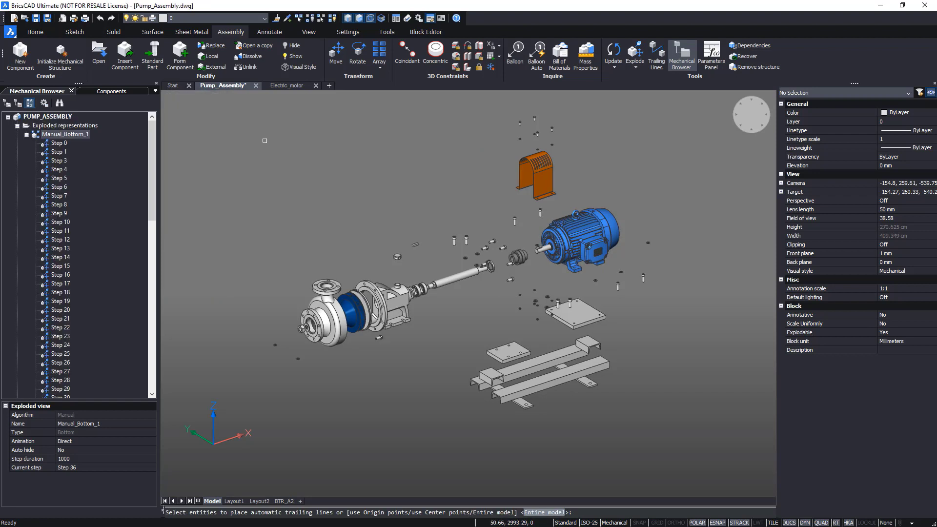
key("Return")
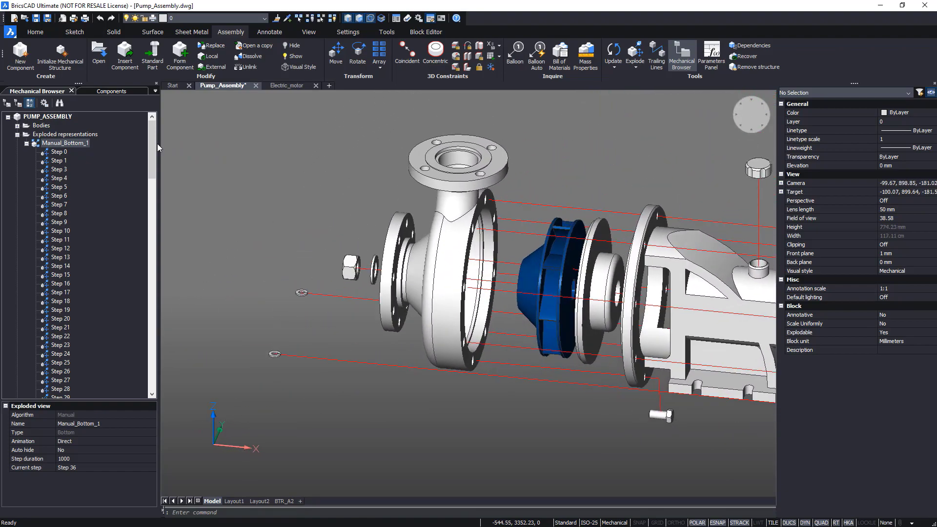
left_click_drag(154, 144, 170, 207)
left_click(69, 230)
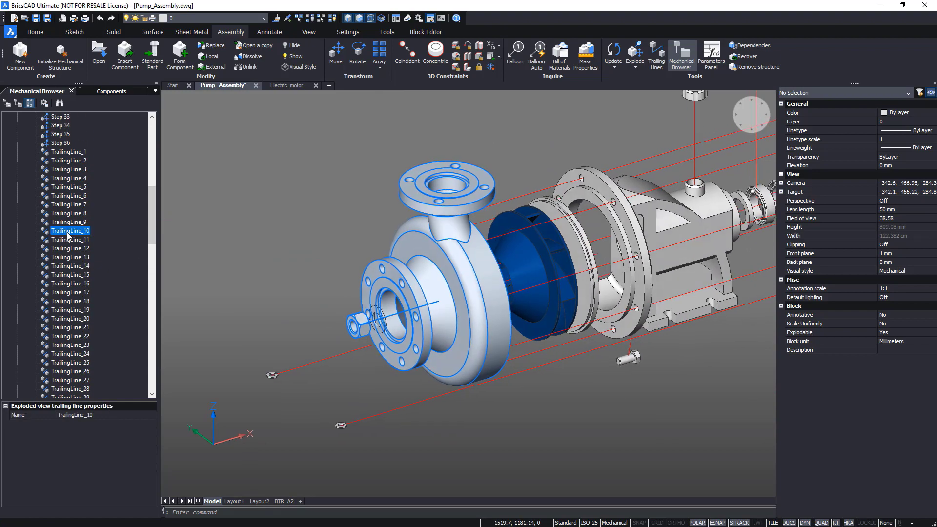
left_click(65, 240)
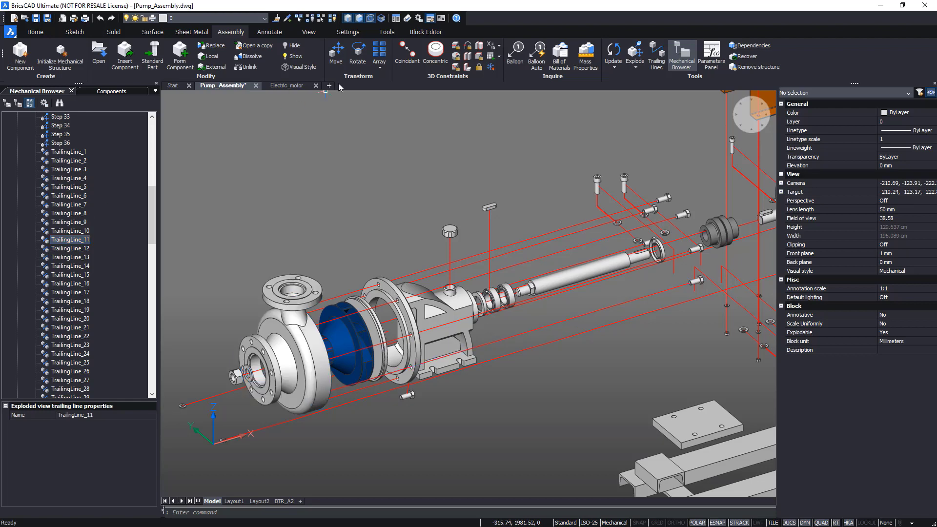
Save the edited exploded representation block of the pump assembly.
left_click(425, 32)
left_click(41, 54)
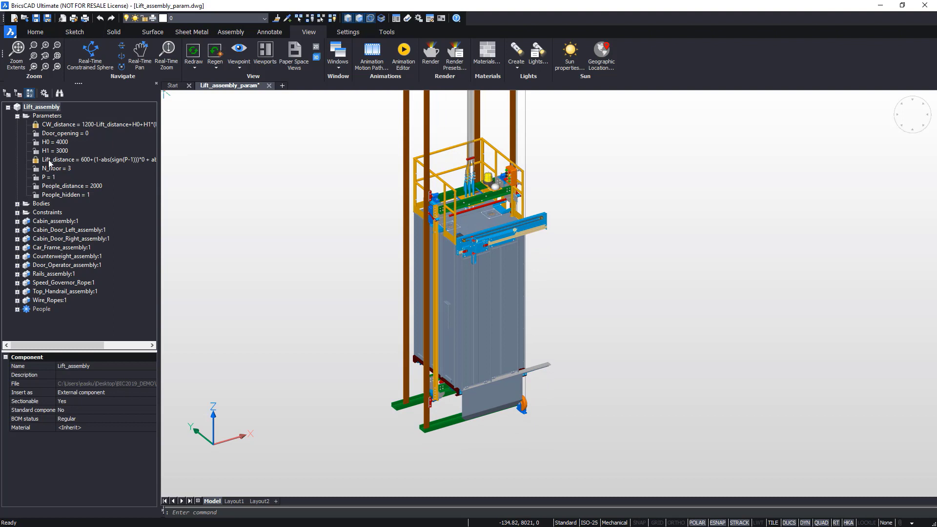
Set the Door_opening parameter of the Lift_assembly to 900.
left_click(52, 133)
left_click(92, 374)
type("900")
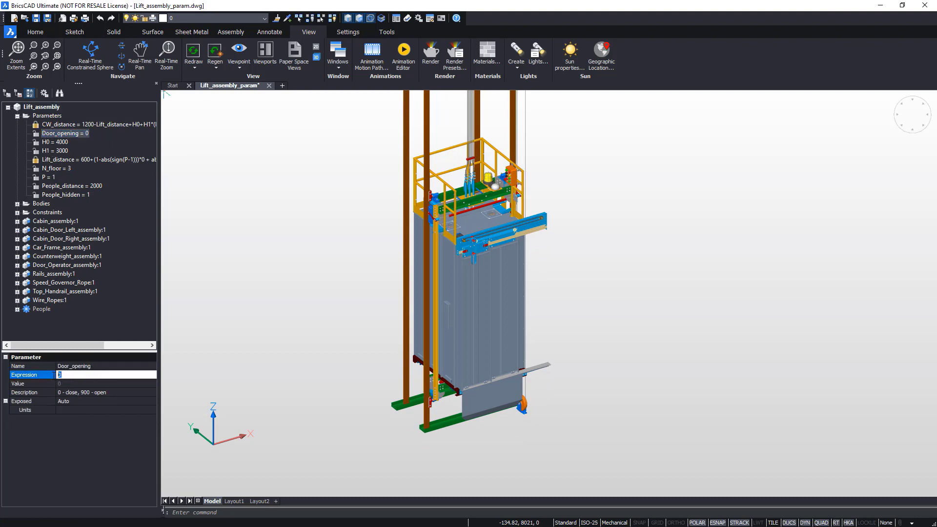
key("Return")
left_click(203, 370)
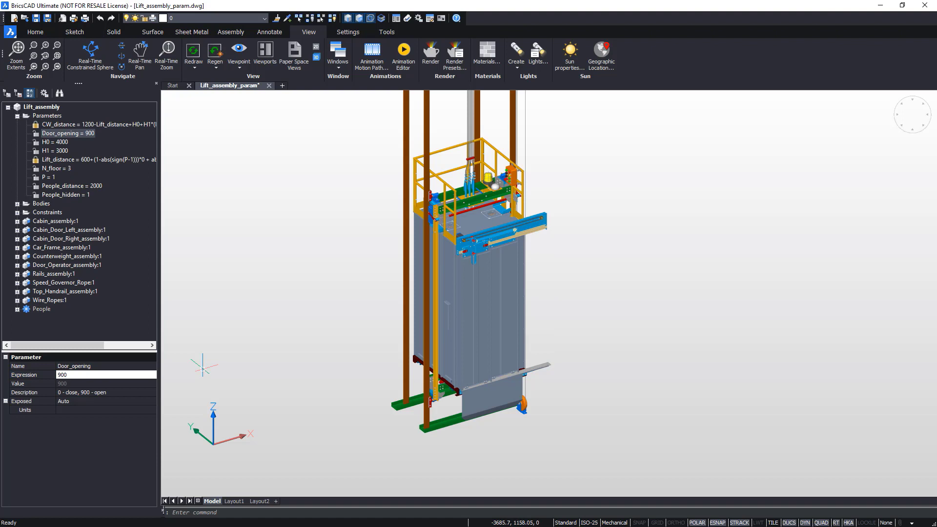
Set the lift position parameter P to 2, and return it to 1.
scroll(259, 312, "down", 5)
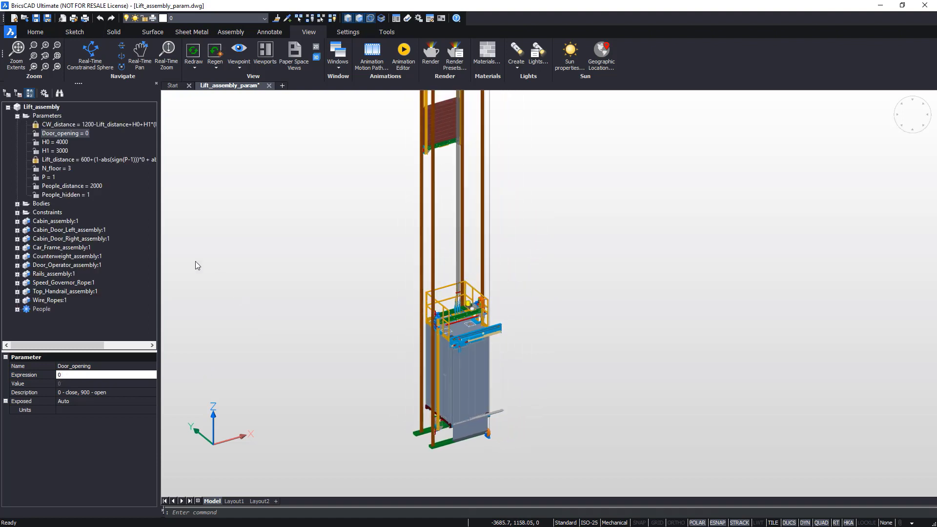
left_click(45, 178)
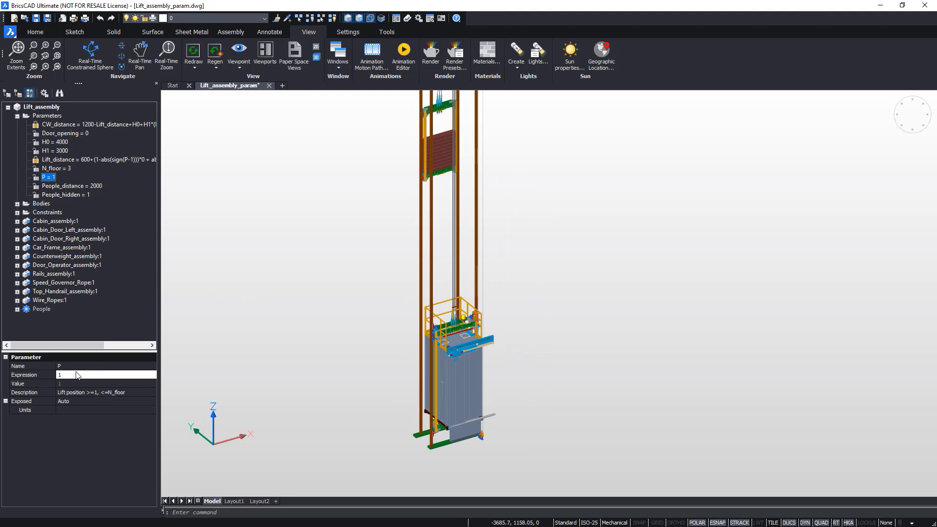
left_click(40, 378)
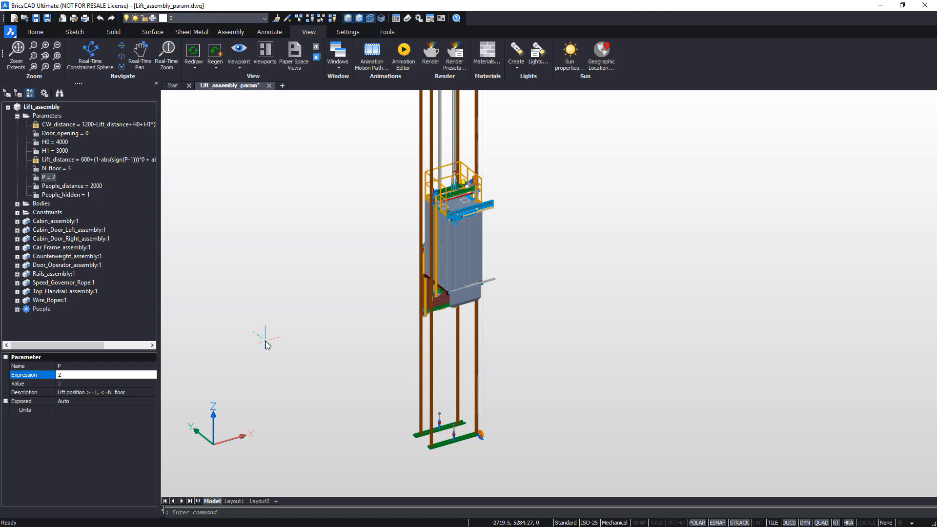
type("1")
key("Return")
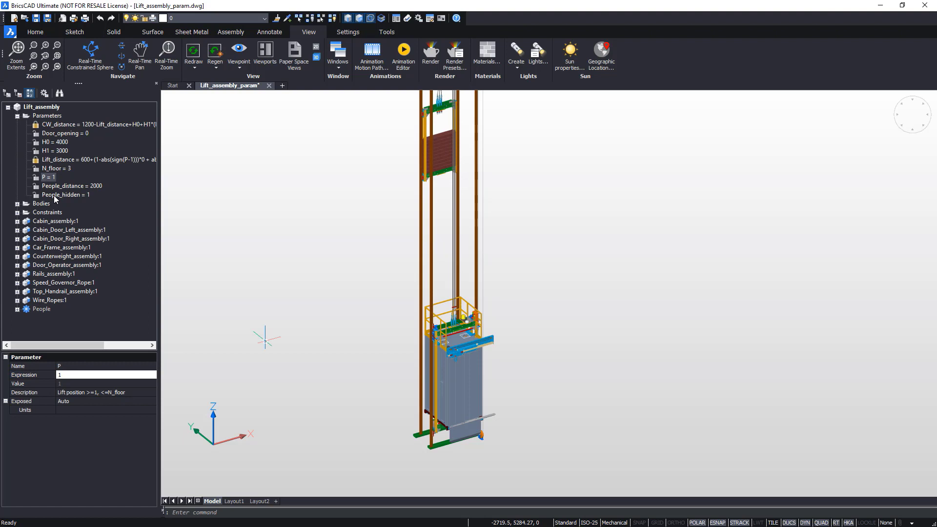
Set the People_hidden parameter of the Lift_assembly to 0.
left_click(55, 195)
left_click(53, 380)
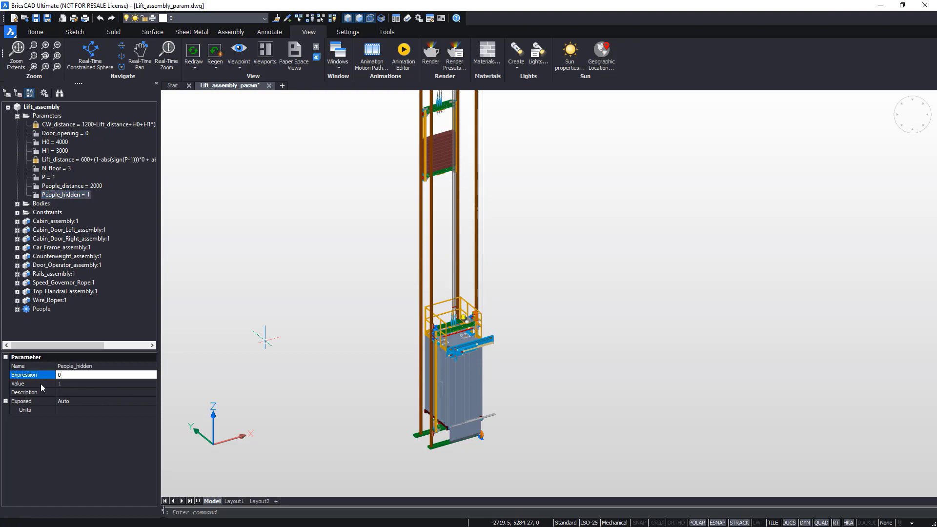
key("Return")
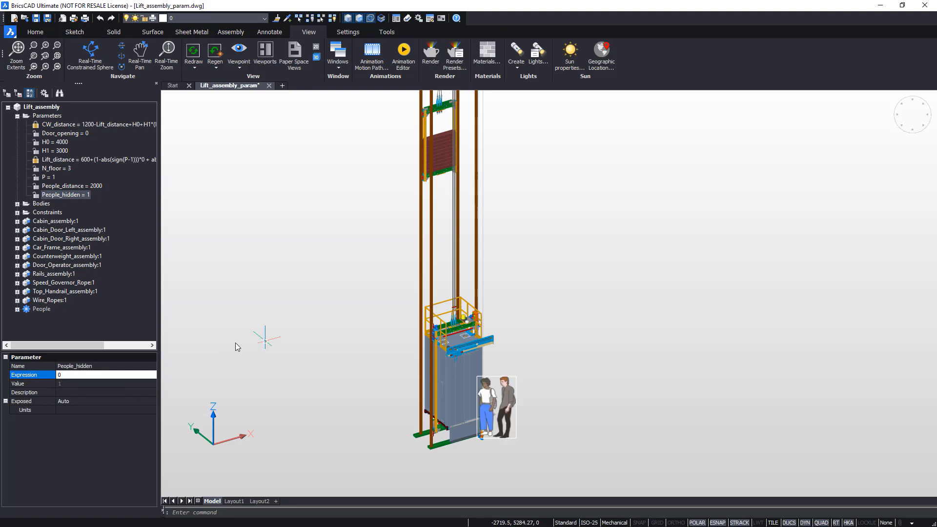
Play the automatic animation of the People_distance parameter.
left_click(90, 186)
right_click(89, 186)
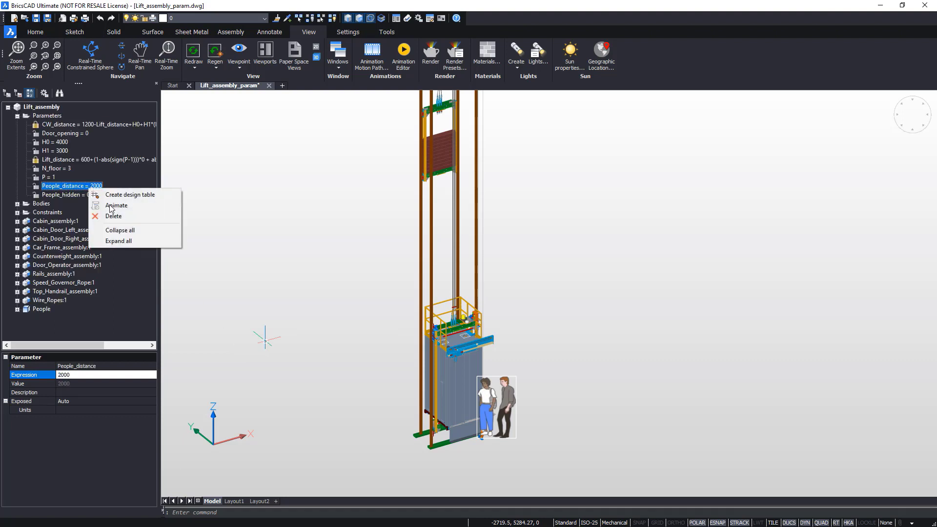
left_click(111, 209)
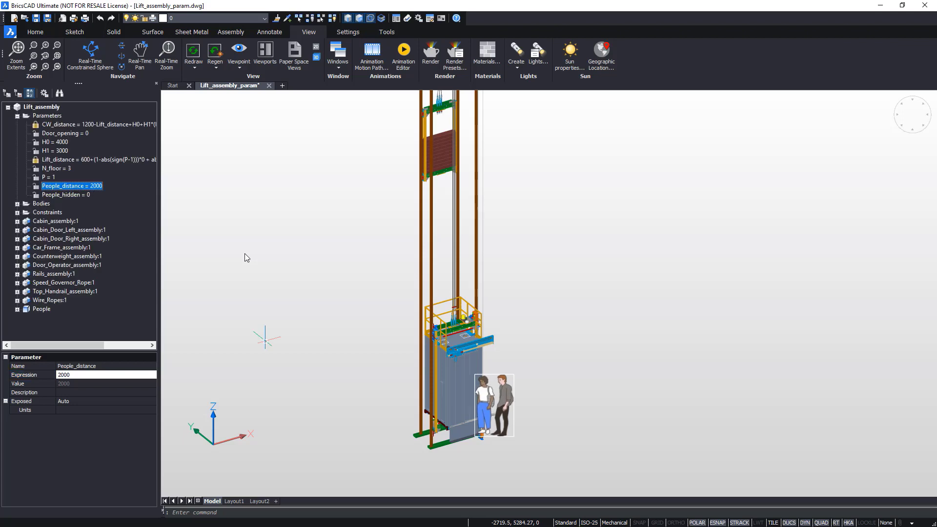
Open the Animation Editor and set the duration of Scene_1 to 20 seconds.
left_click(404, 50)
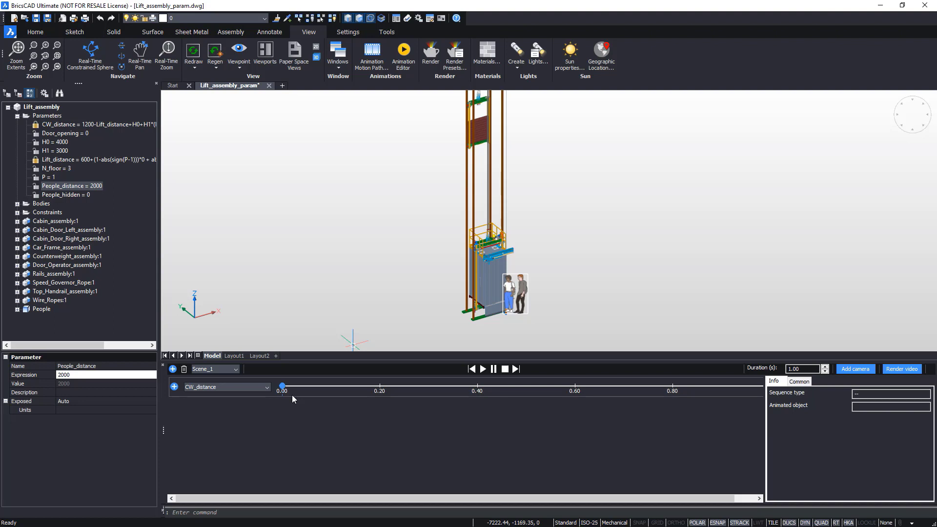
double_click(800, 369)
type("20")
key("Return")
Add the Door_opening parameter to the animation timeline and create a sequence for it at 0 seconds.
left_click(268, 388)
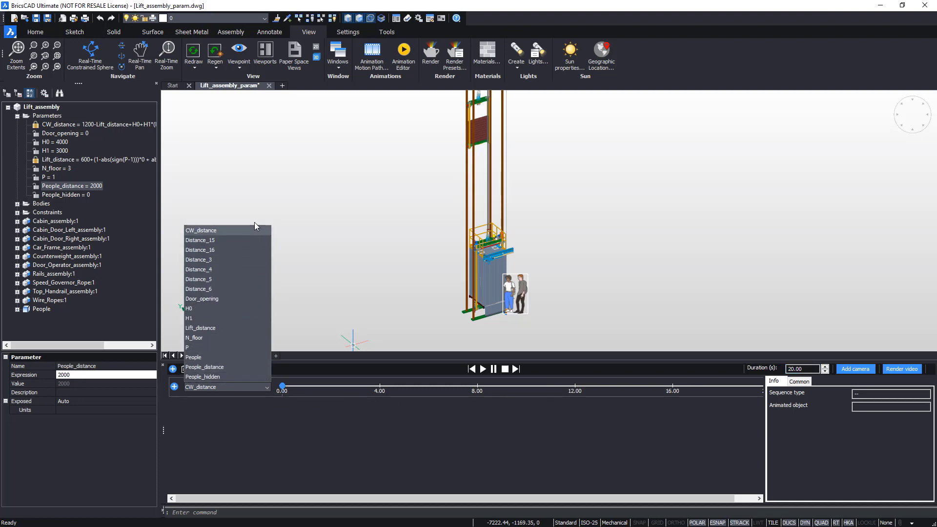
left_click(257, 299)
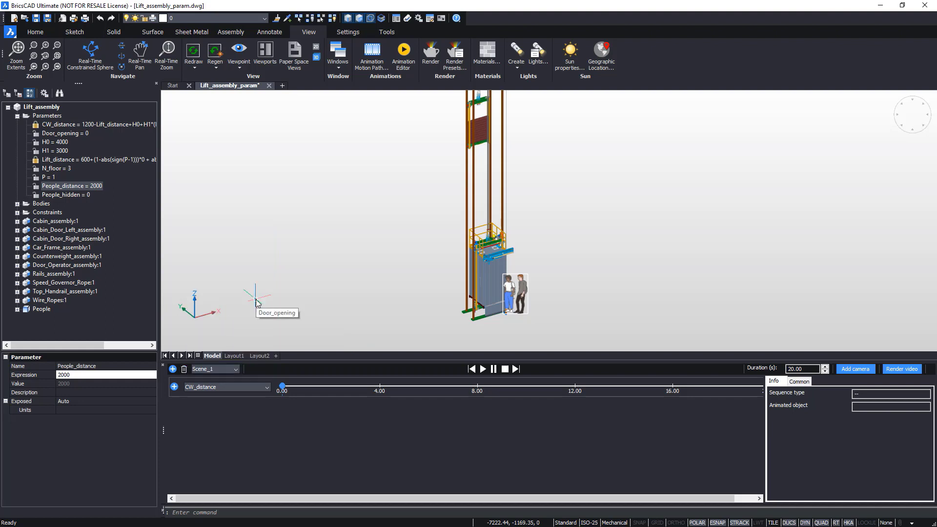
left_click(174, 387)
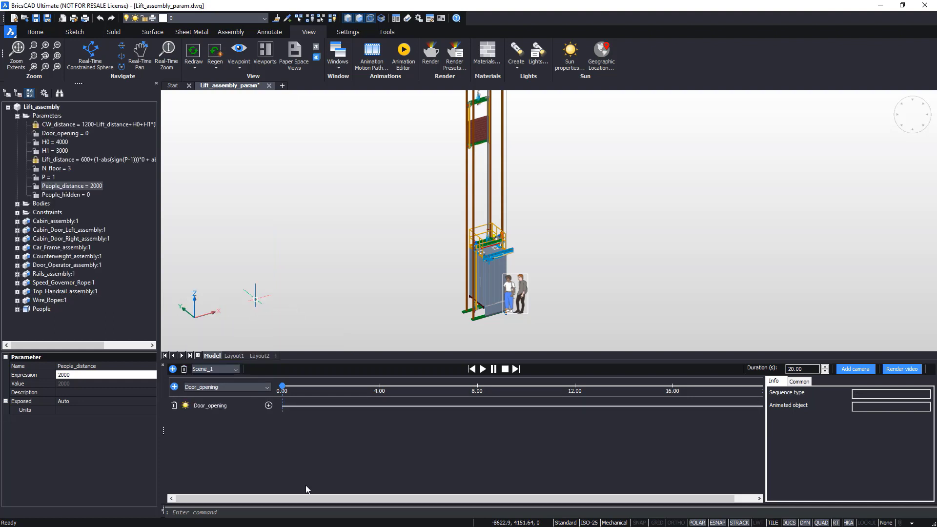
left_click(268, 405)
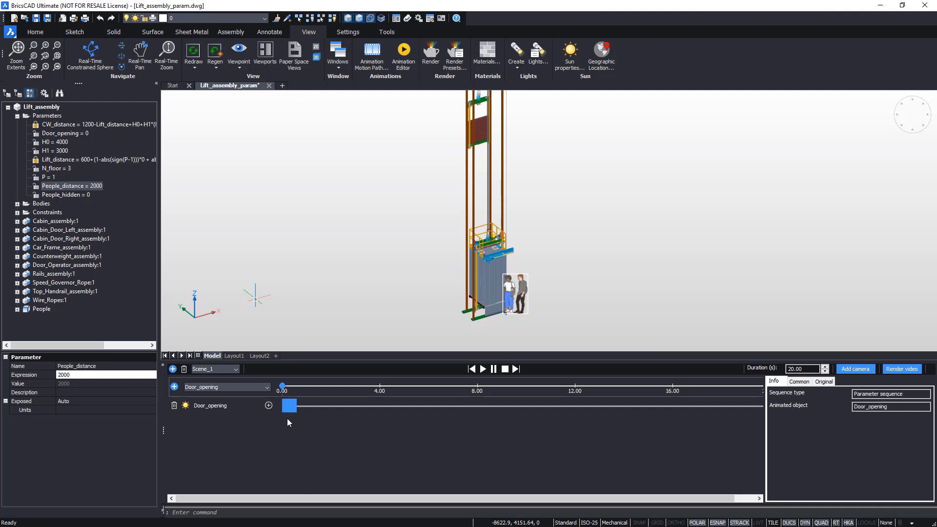
Give the Door_opening sequence a duration of 1 second and an end value of 900, and move the time marker to its end.
left_click(799, 381)
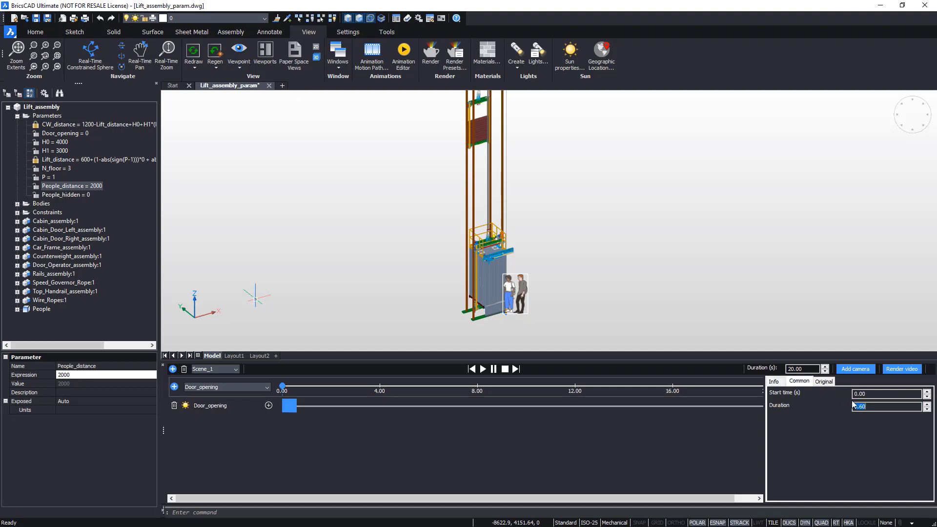
type("1")
key("Return")
left_click(830, 382)
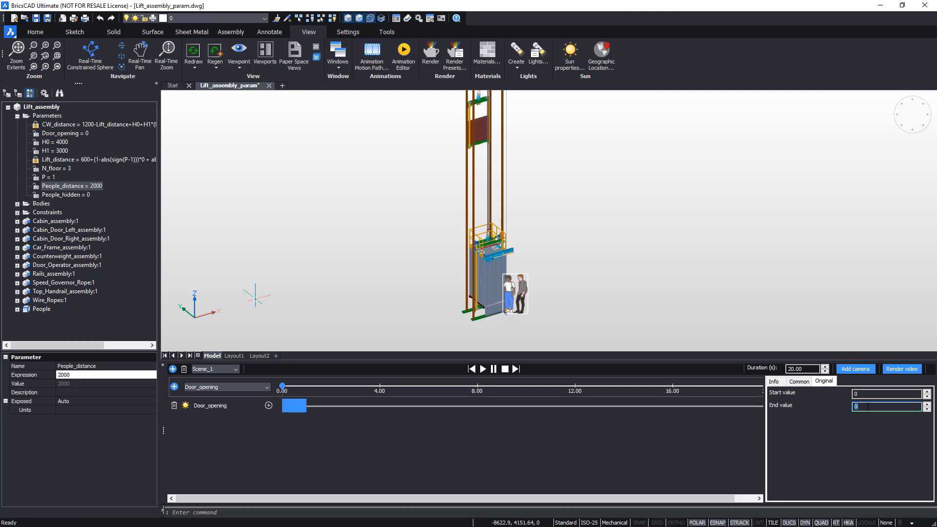
type("900")
key("Return")
left_click(307, 385)
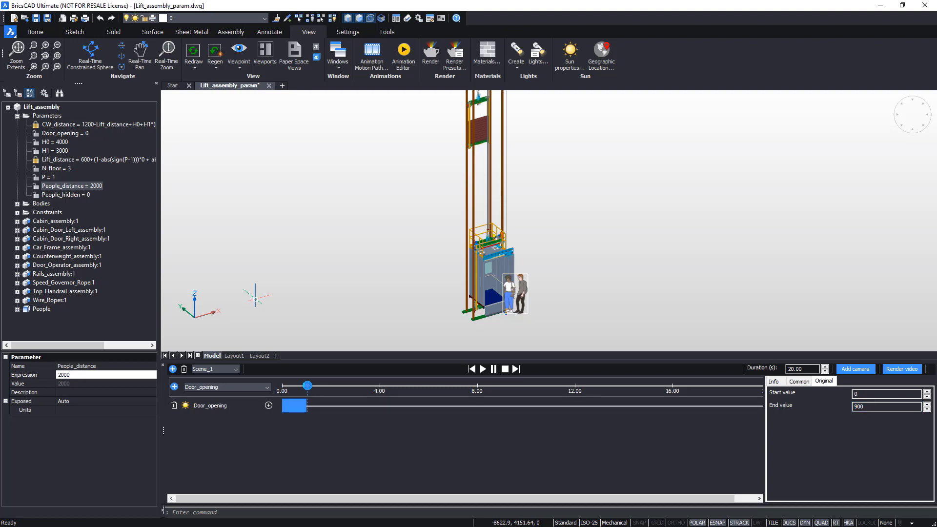
Add the People_distance parameter to the timeline, create a sequence at the time marker and lengthen it to about 1.3 seconds.
left_click(262, 387)
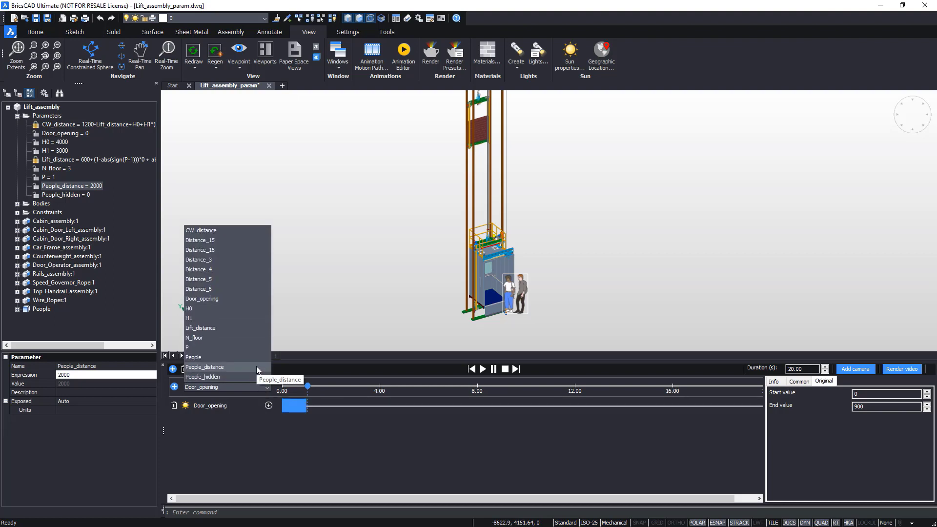
left_click(256, 367)
left_click(174, 386)
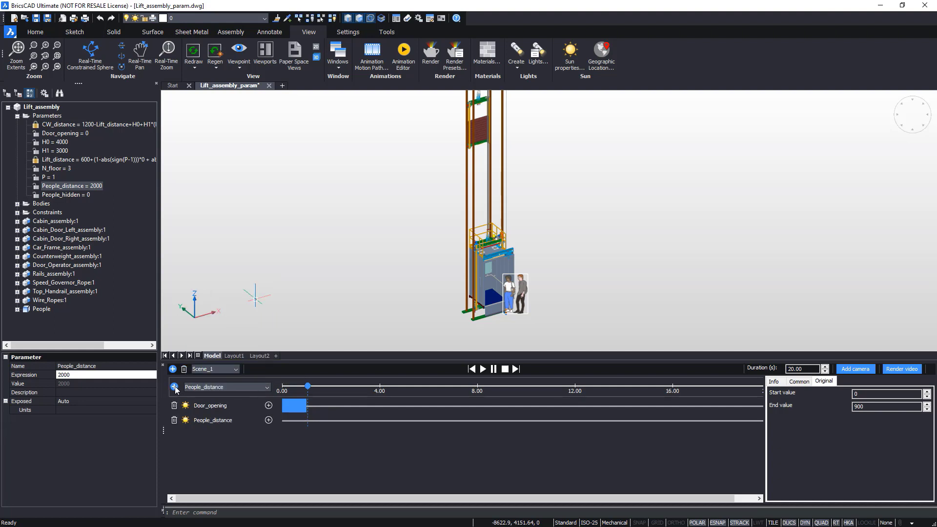
left_click(268, 420)
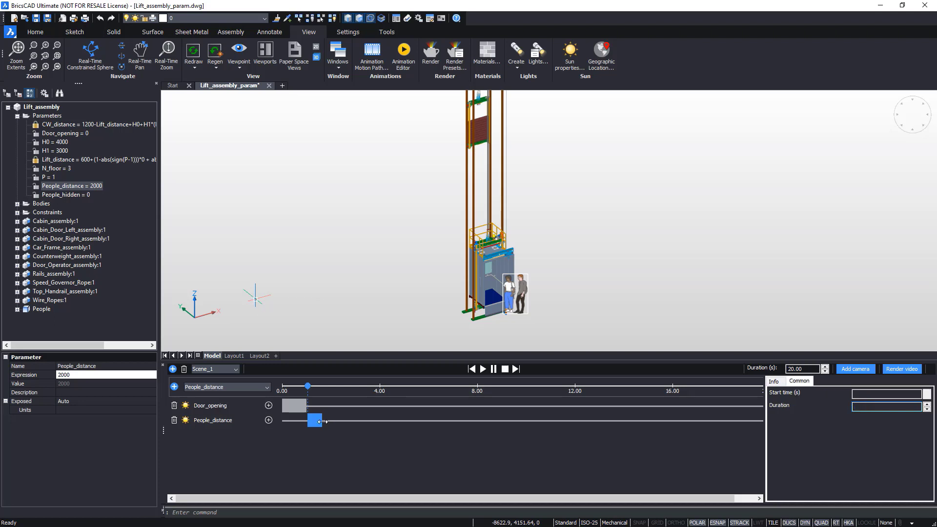
left_click_drag(321, 420, 340, 421)
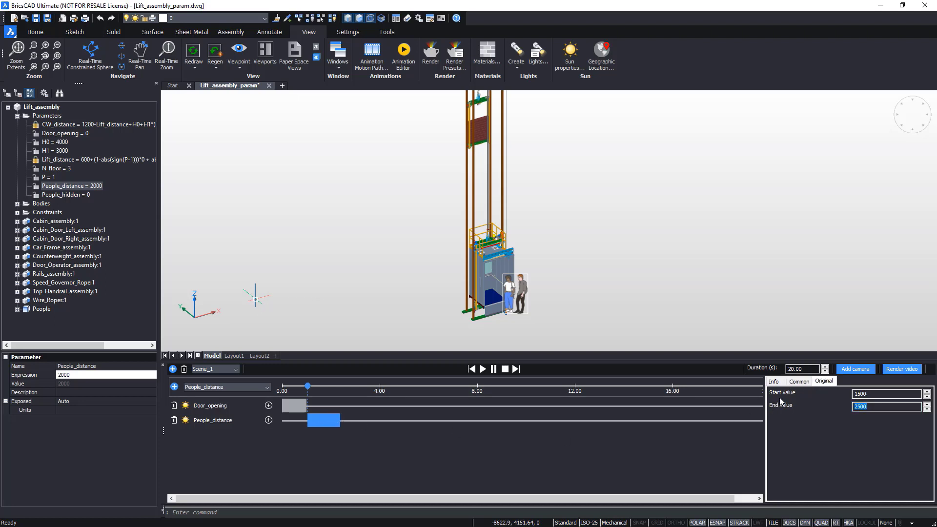
Set the People_distance sequence to start at 1 second, last 1 second and run from 2000 to 100, placing the time marker just past its end.
left_click(801, 382)
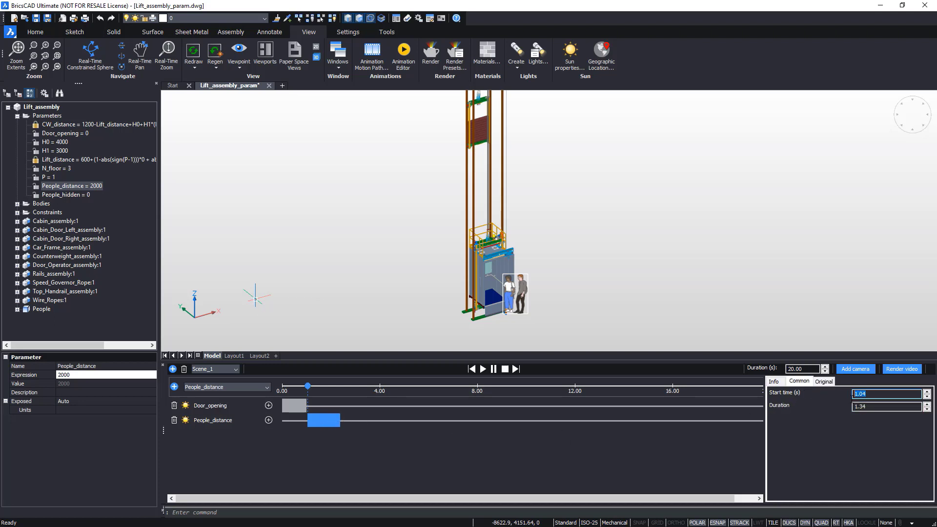
key("Return")
left_click(824, 381)
left_click(870, 393)
left_click_drag(869, 396, 854, 394)
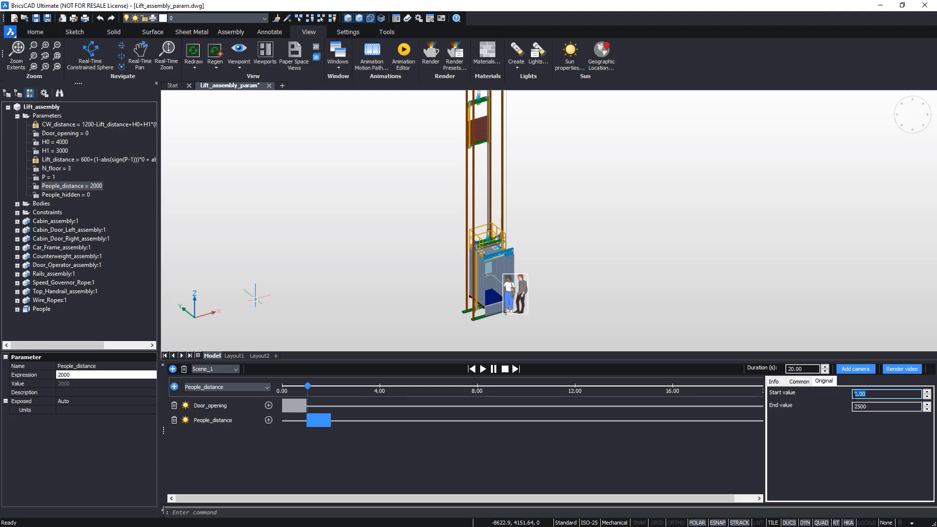
type("2000")
key("Tab")
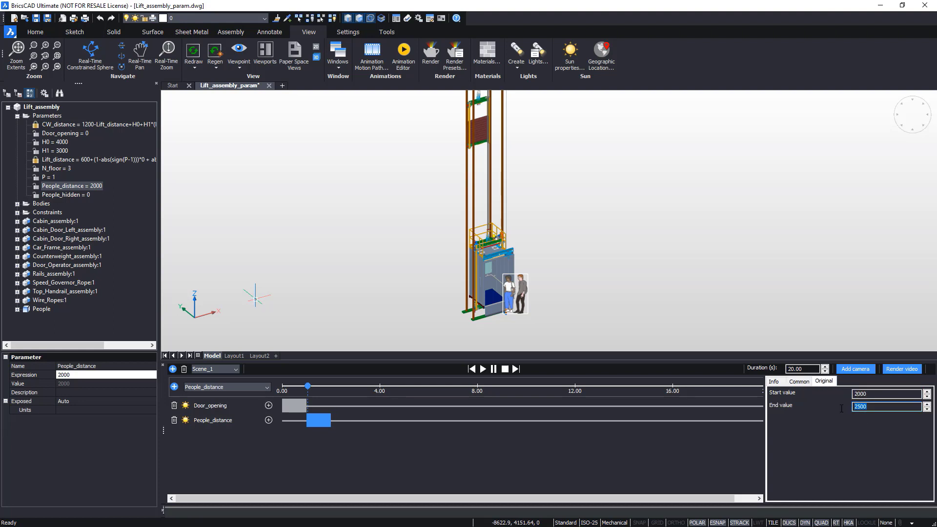
key("Return")
left_click(334, 387)
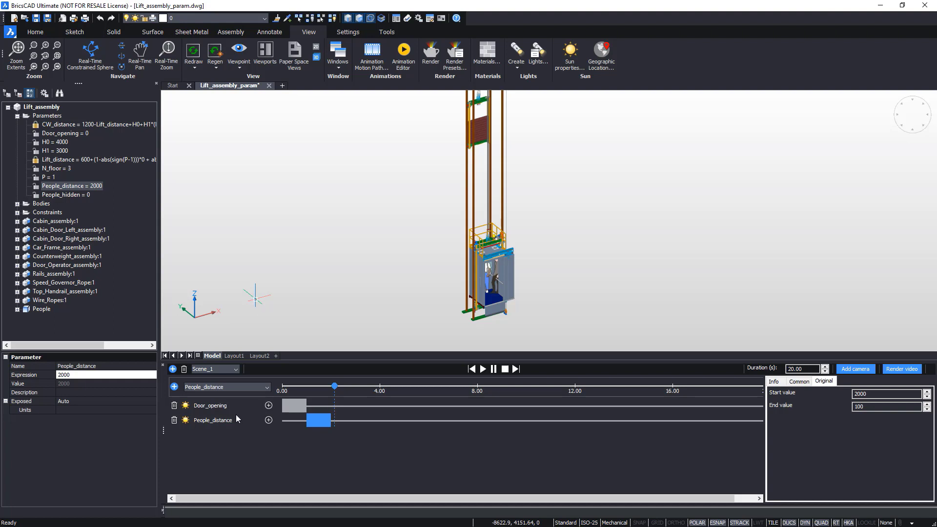
Create a second Door_opening sequence at the time marker with start value 900 and end value 0.
left_click(269, 406)
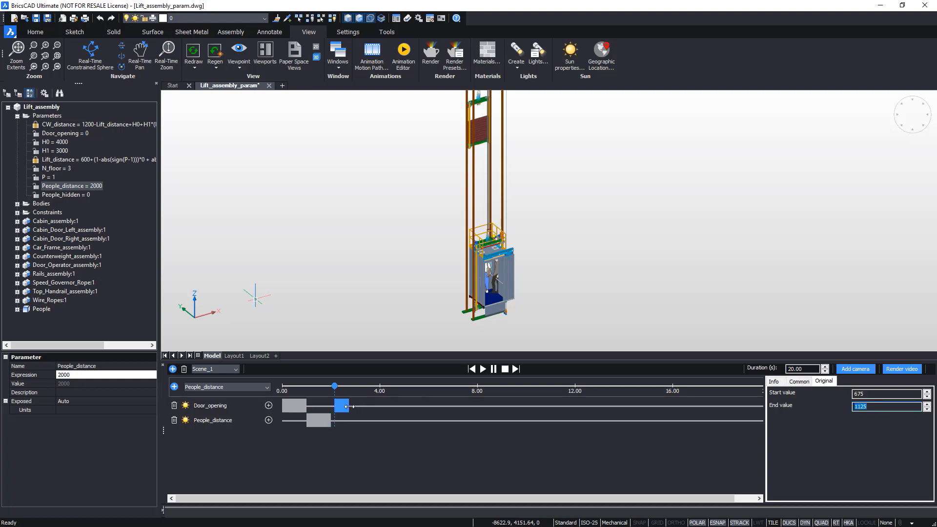
left_click(855, 393)
type("900")
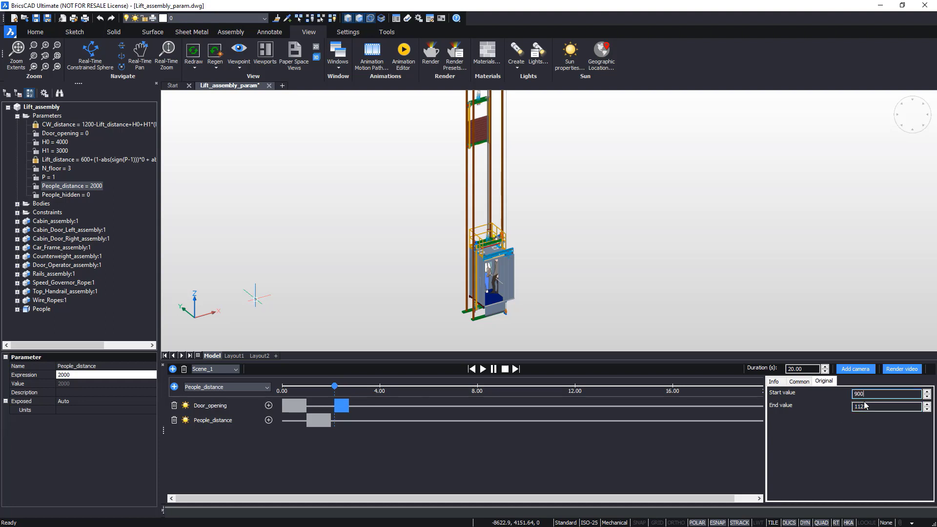
left_click(863, 406)
type("0")
Set the second Door_opening sequence's duration to 1 second and move the time marker to its end.
left_click(800, 382)
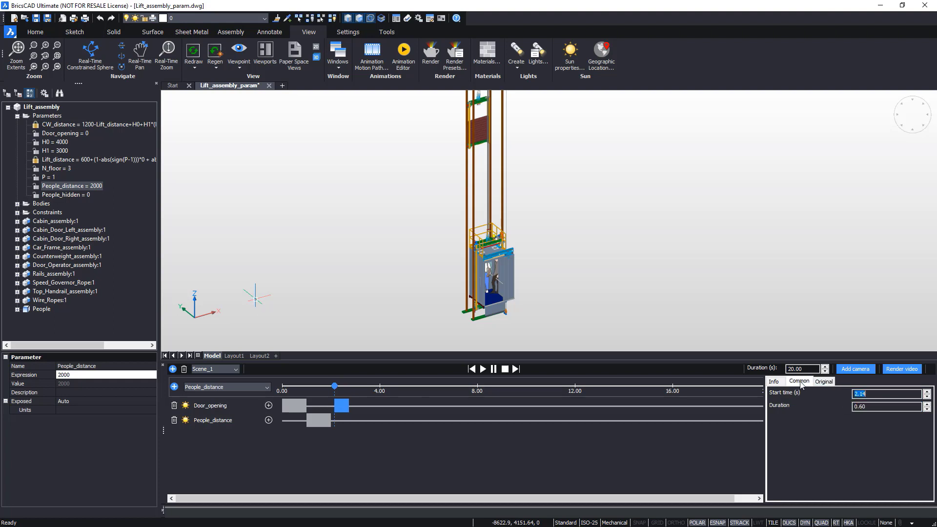
left_click_drag(870, 408, 838, 408)
type("1")
key("Return")
left_click(829, 382)
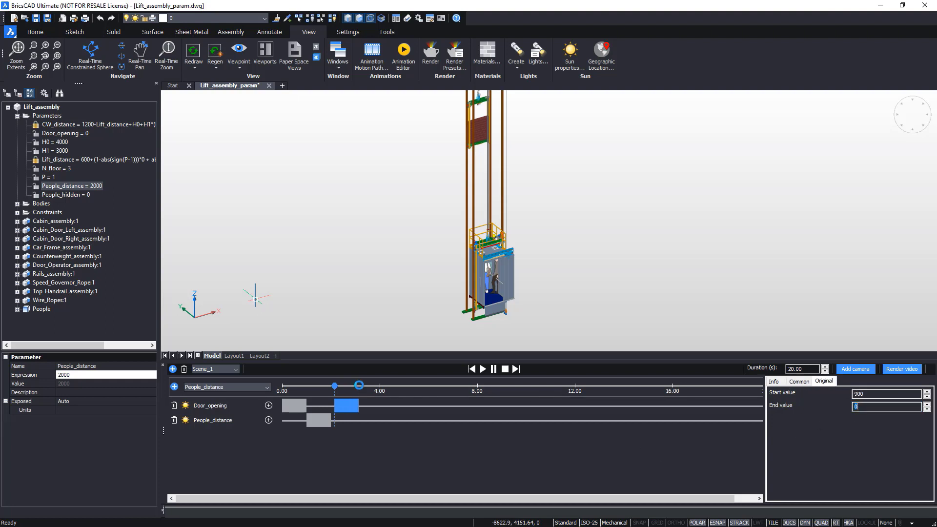
left_click(359, 385)
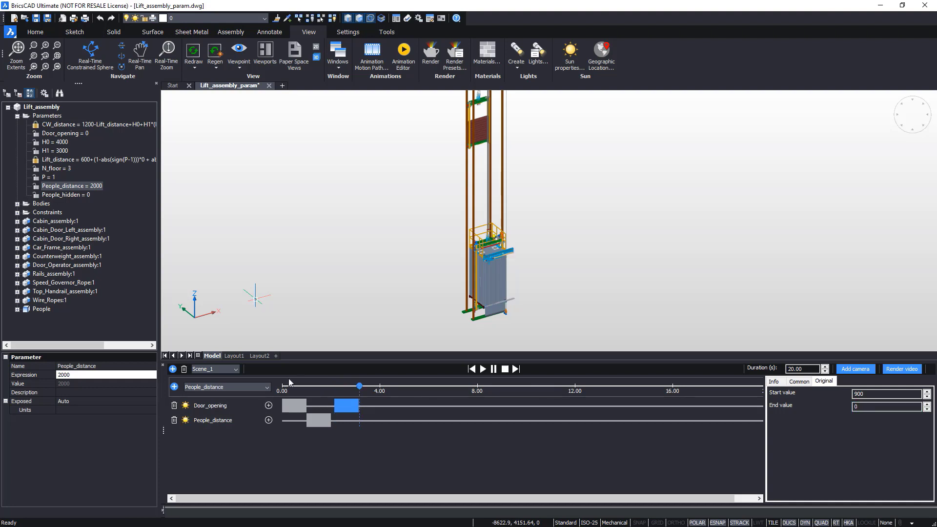
Add the P parameter to the timeline, create a sequence at the time marker and stretch it to about 18 seconds on the timeline.
left_click(266, 388)
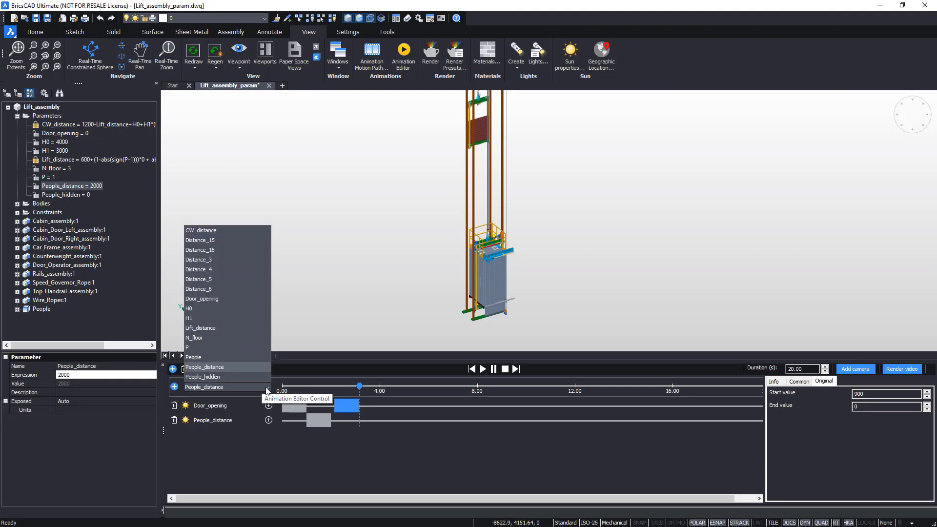
left_click(232, 348)
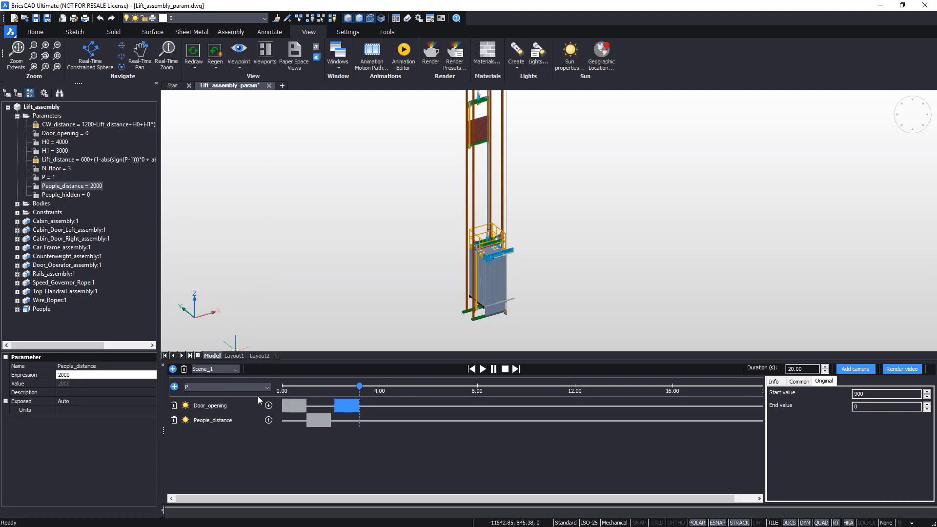
left_click(173, 386)
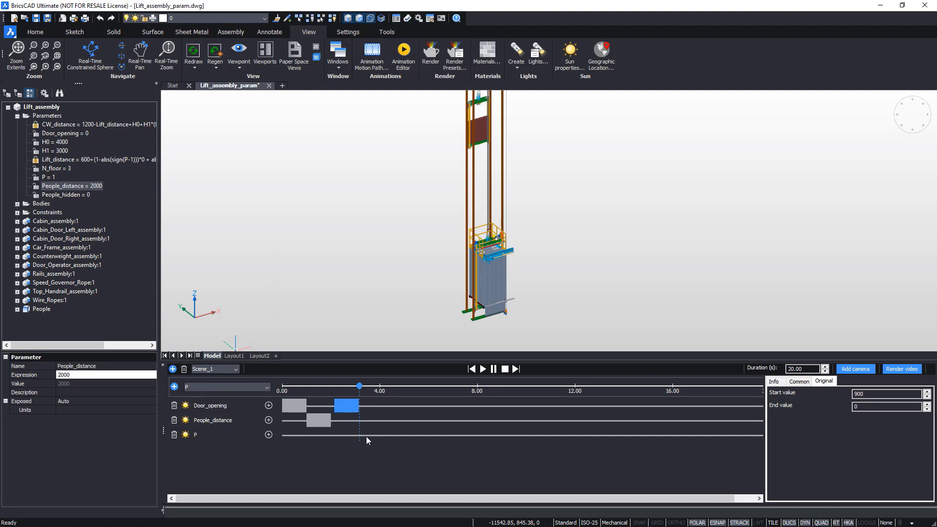
left_click(268, 434)
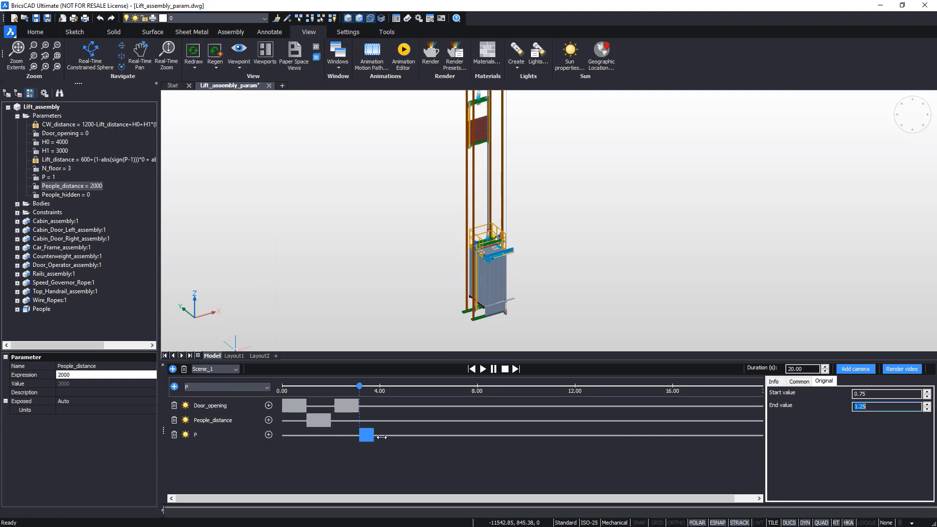
left_click_drag(374, 436, 718, 431)
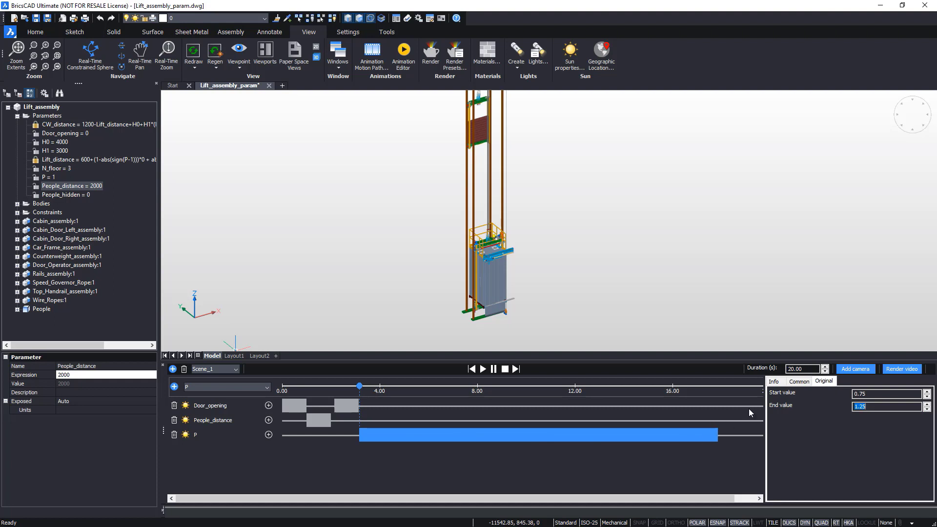
Set the duration of the P sequence to 15 seconds.
left_click(798, 381)
double_click(866, 406)
type("1")
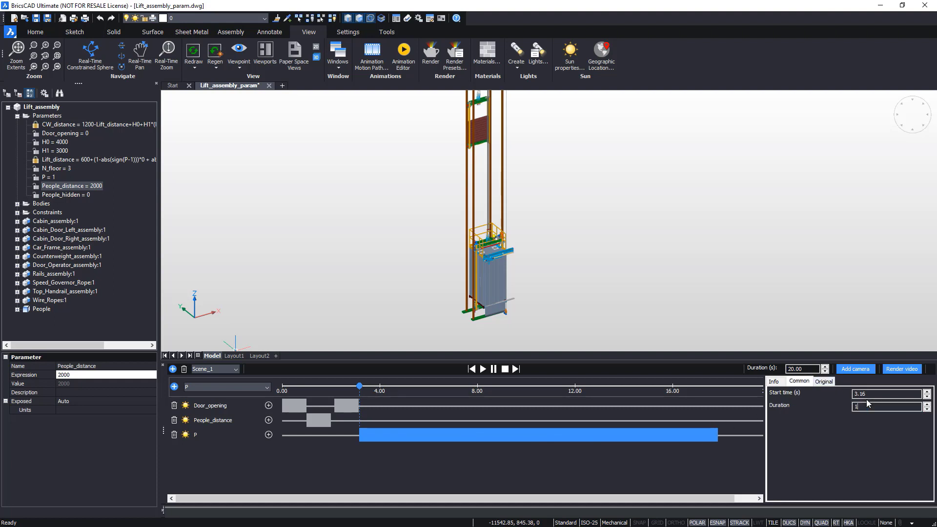
type("5")
key("Return")
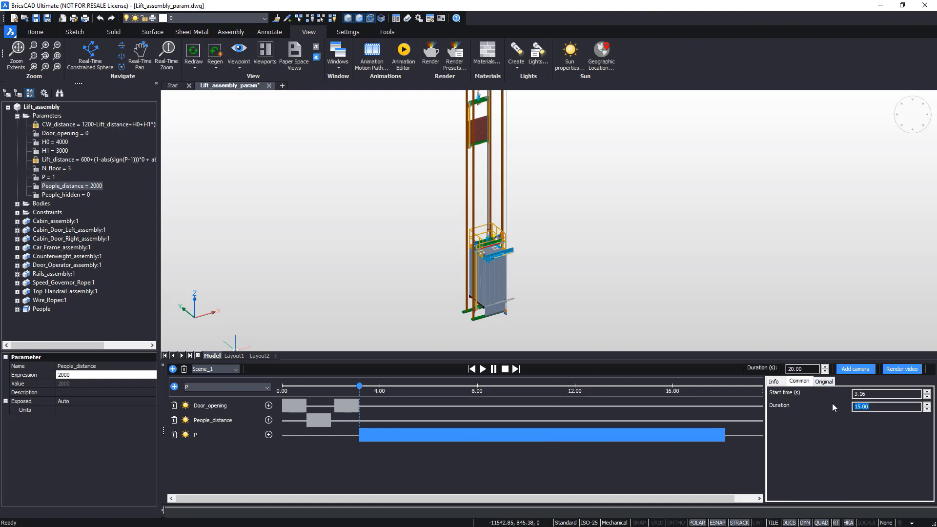
Set the P sequence's start value to 1 and its end value to 2.
left_click(824, 381)
double_click(878, 406)
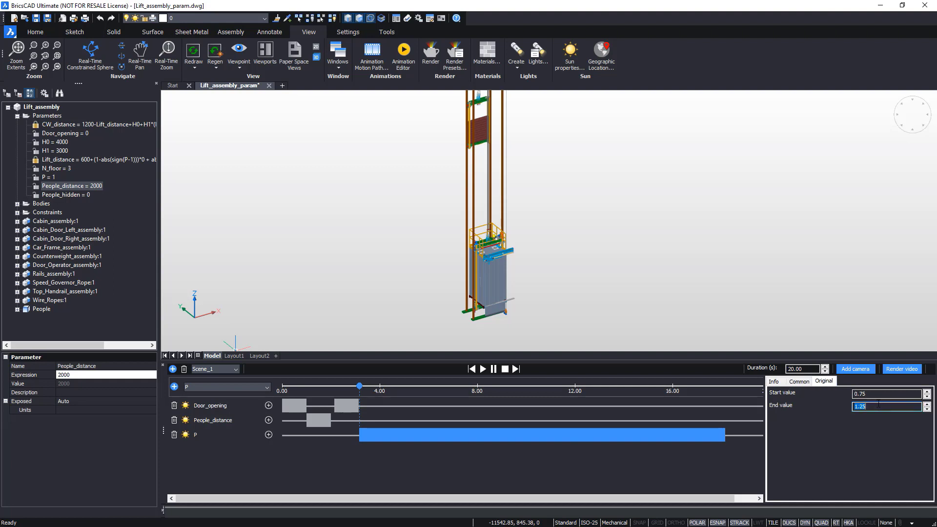
double_click(873, 393)
type("1")
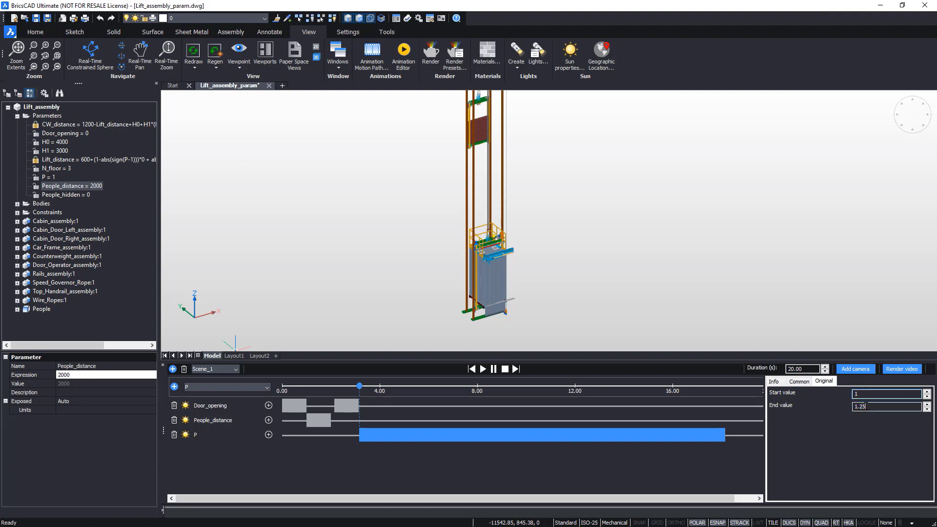
double_click(864, 406)
type("2")
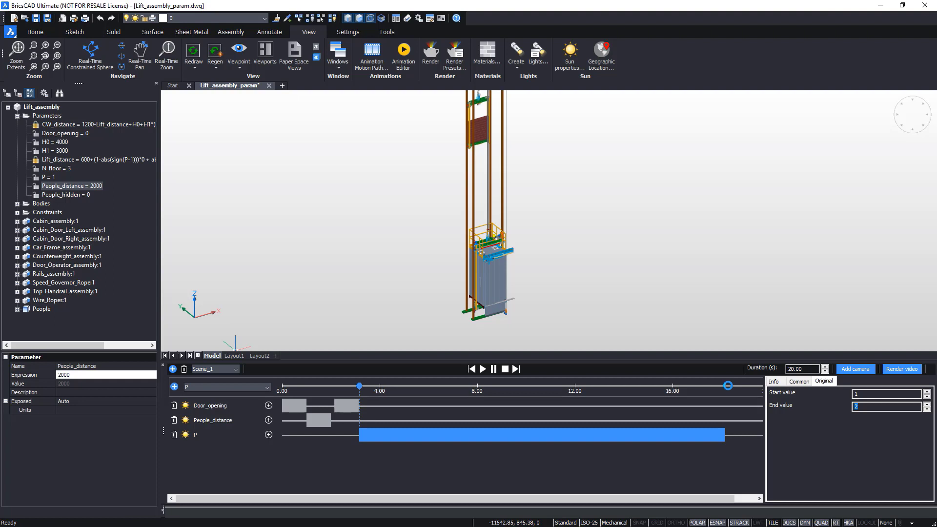
Add a third Door_opening sequence just after the P sequence, going from 0 to 900 over 1 second, and move the time marker past its end.
left_click(727, 385)
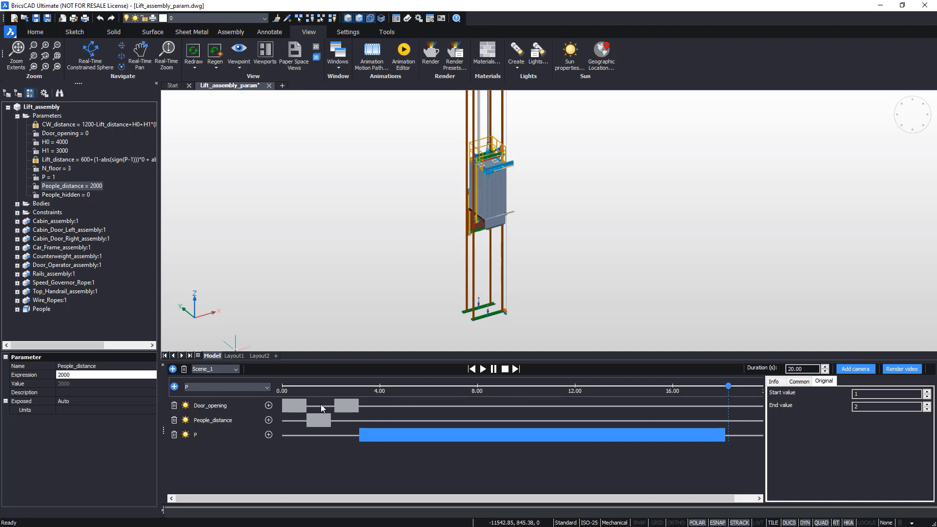
left_click(268, 405)
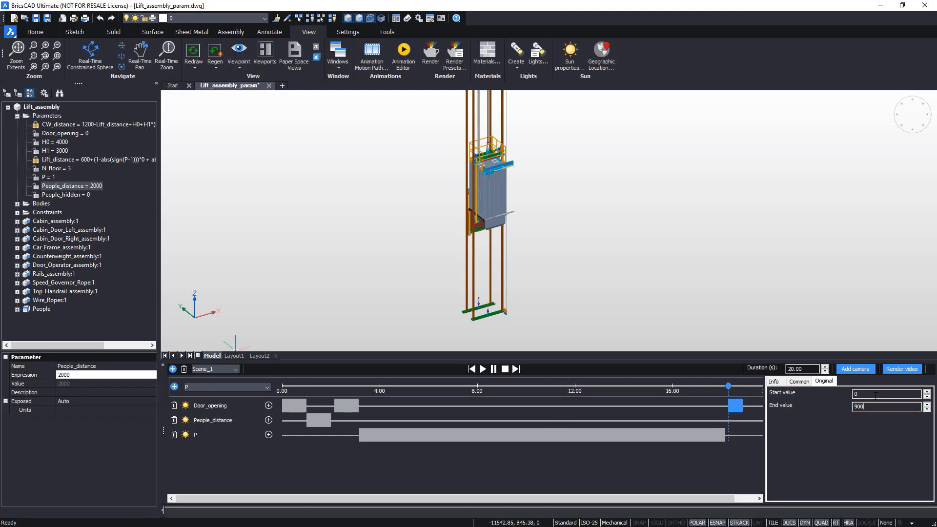
left_click(800, 381)
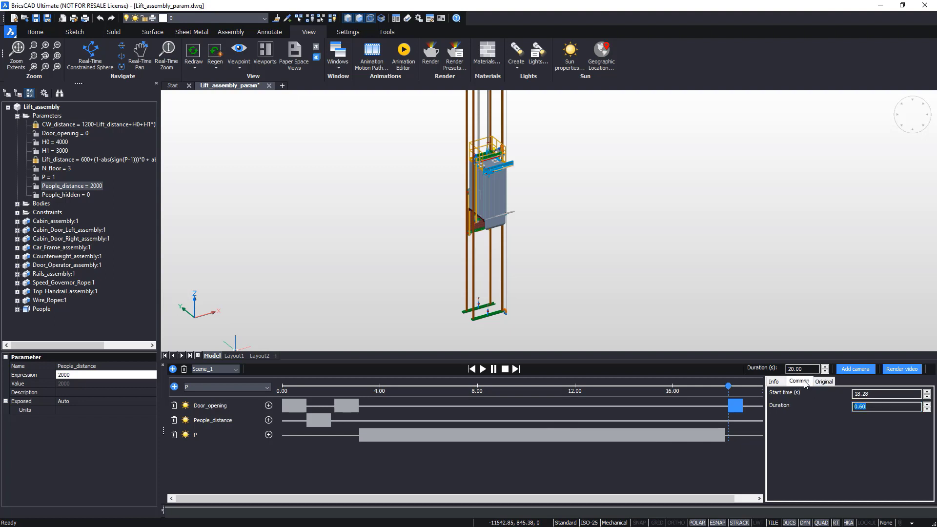
type("1")
key("Return")
left_click(756, 388)
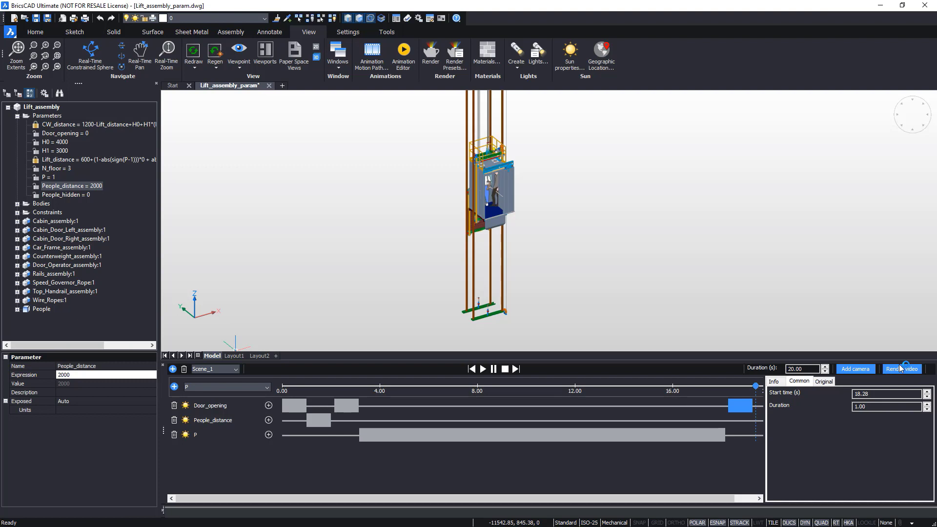
Open the video render settings, examine the available file formats and cancel without rendering.
left_click(901, 368)
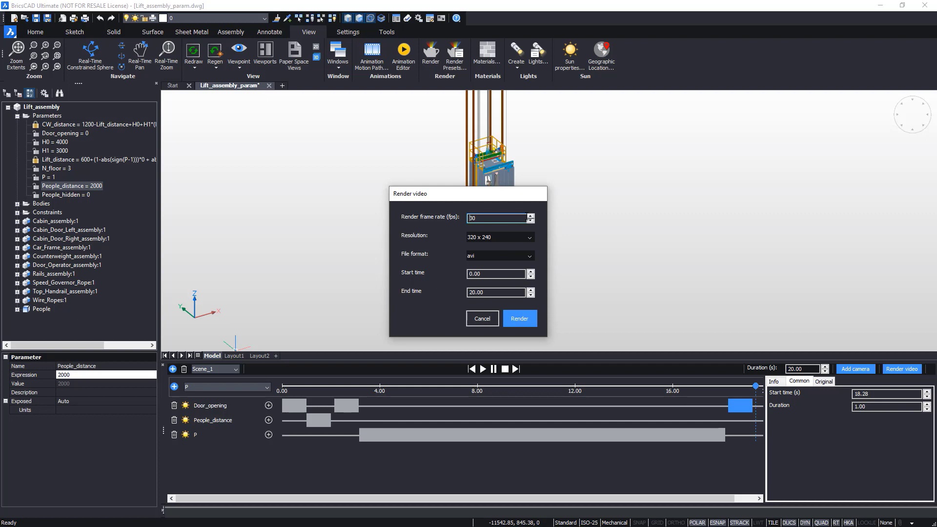
left_click(526, 256)
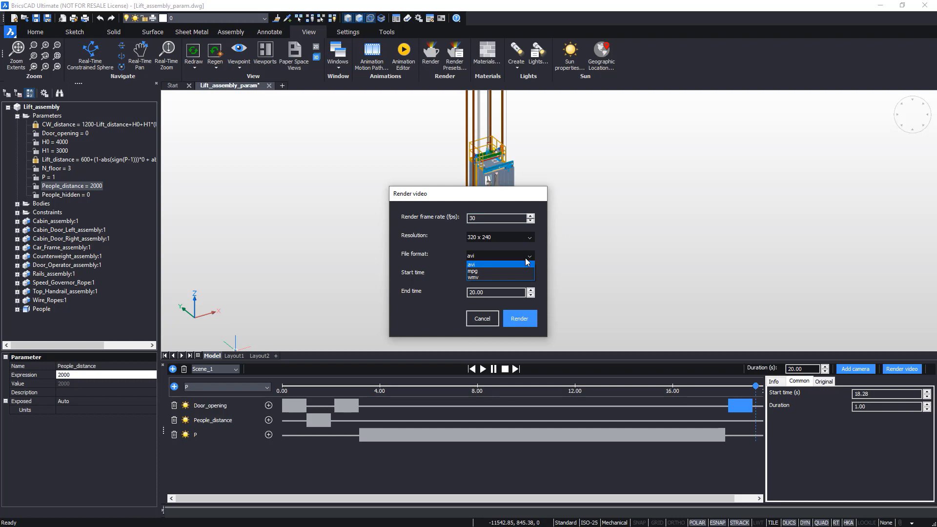
left_click(526, 259)
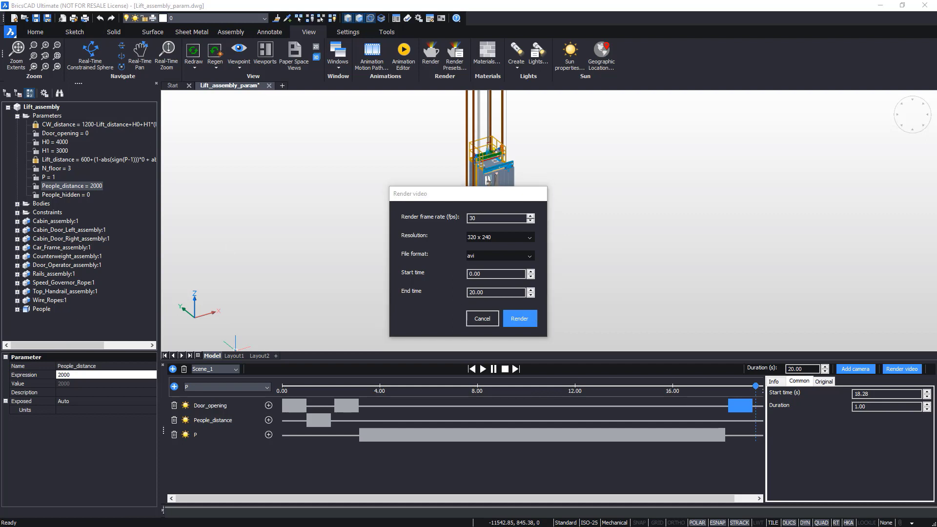
left_click(468, 322)
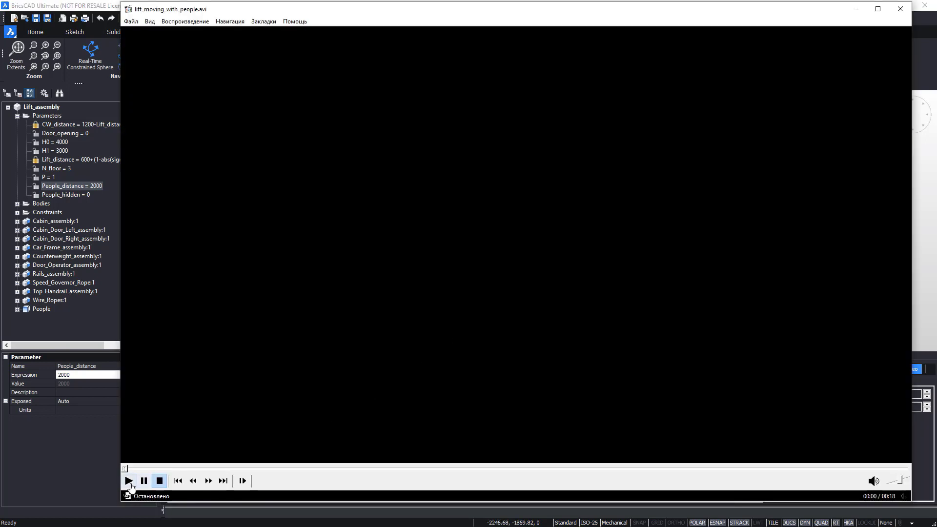
Play the video lift_moving_with_people.avi in the media player.
left_click(130, 481)
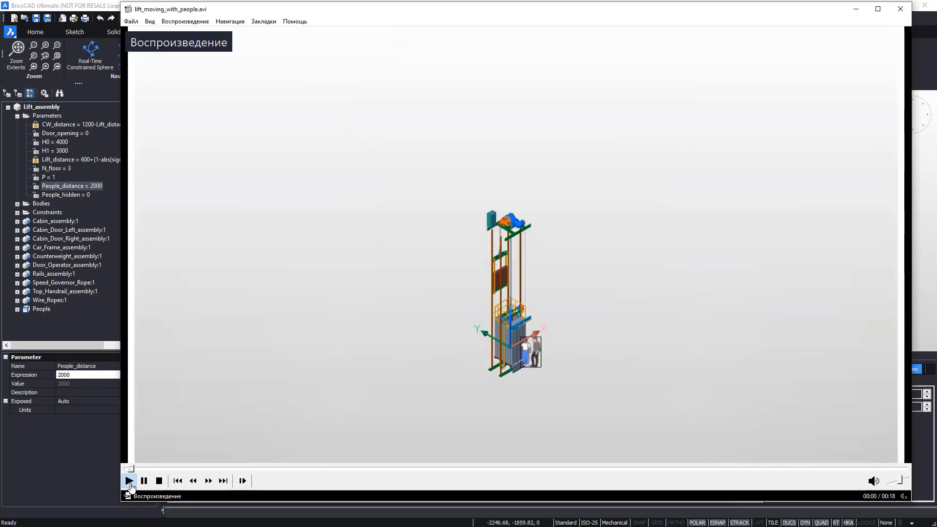